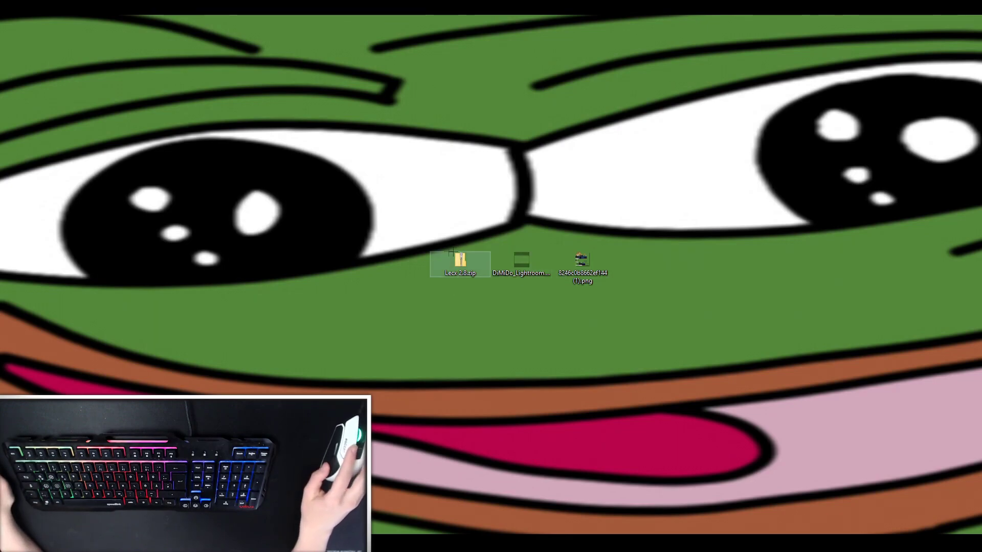
# Extract every file in Lecx 2.8.zip, including Lecx.py and the .blend files, onto the desktop.
pyautogui.doubleClick(454, 268)
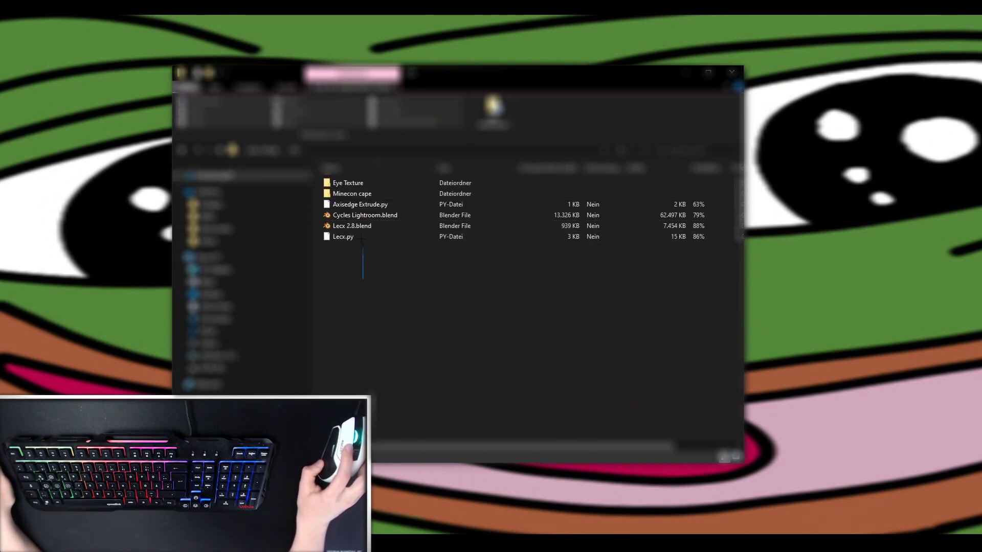
pyautogui.moveTo(361, 278); pyautogui.dragTo(360, 179)
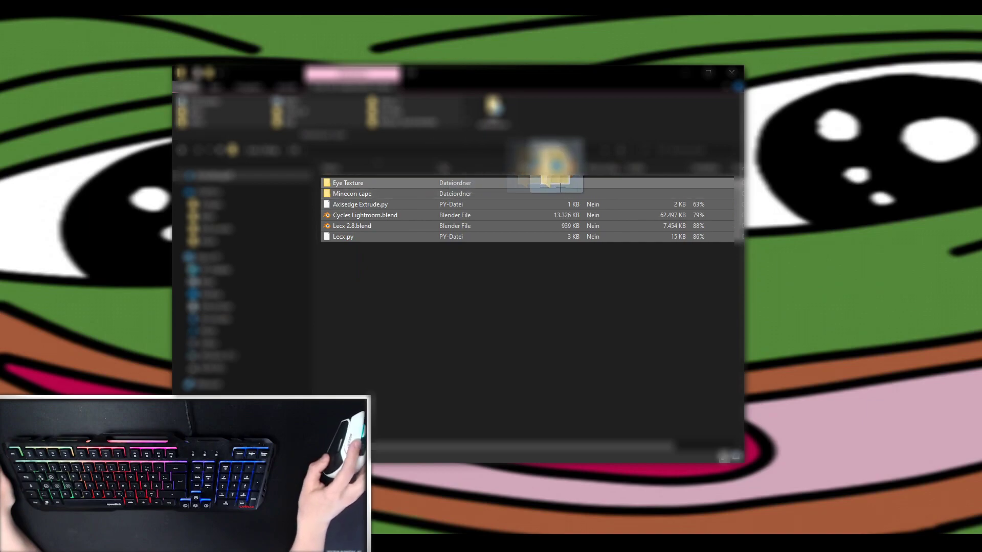
pyautogui.moveTo(418, 188); pyautogui.dragTo(819, 181)
pyautogui.click(731, 72)
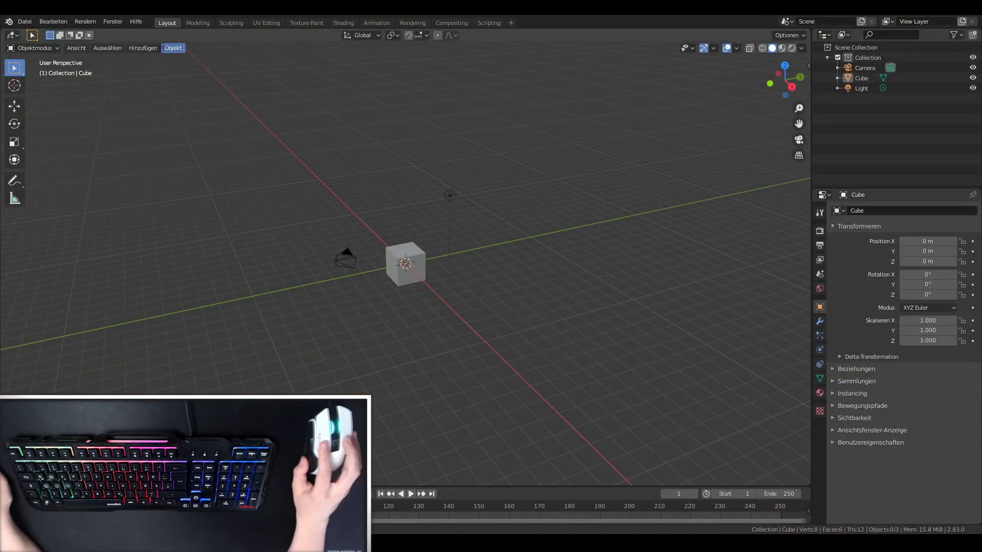
# Install Lecx.py as a Blender add-on, enable Lecx 2.8, and save the preferences.
pyautogui.click(46, 23)
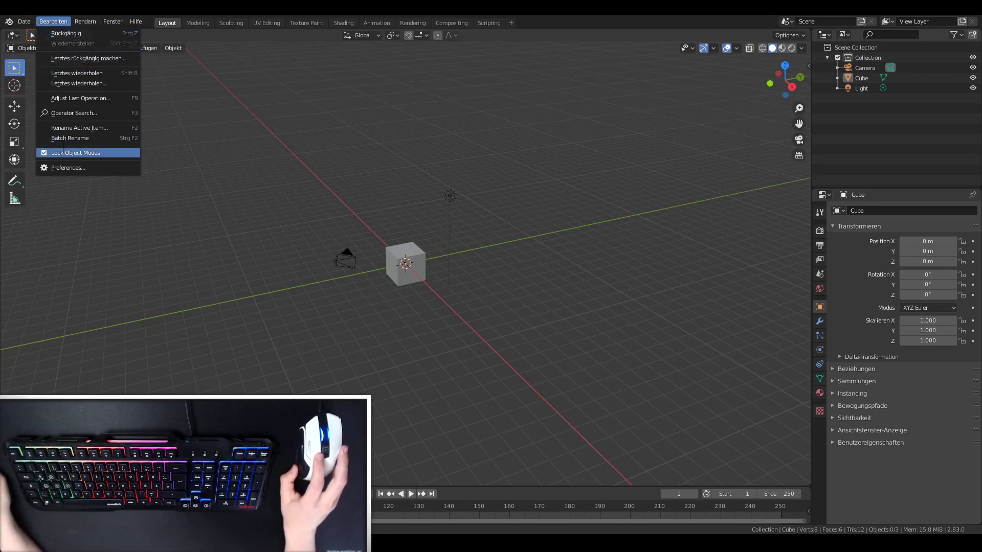
pyautogui.click(68, 168)
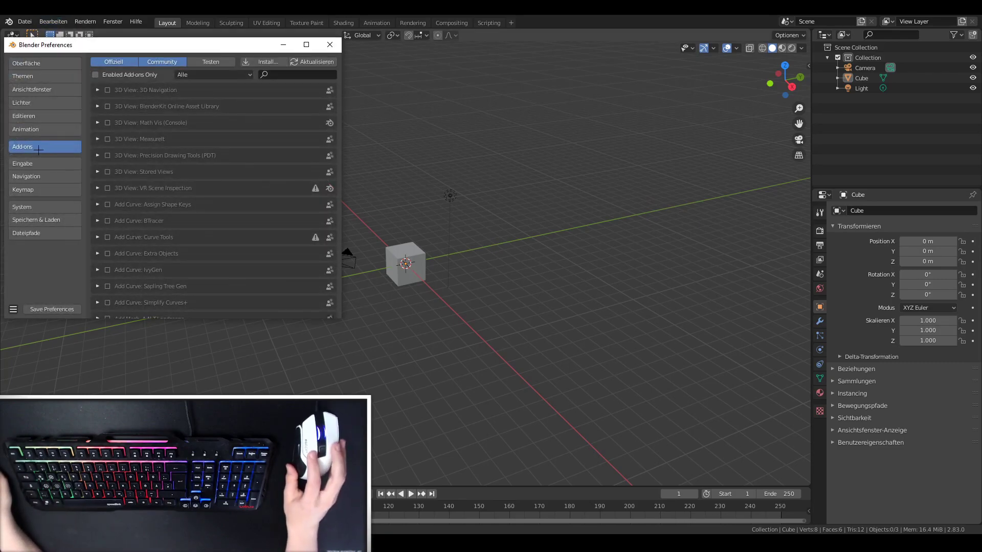
pyautogui.click(265, 61)
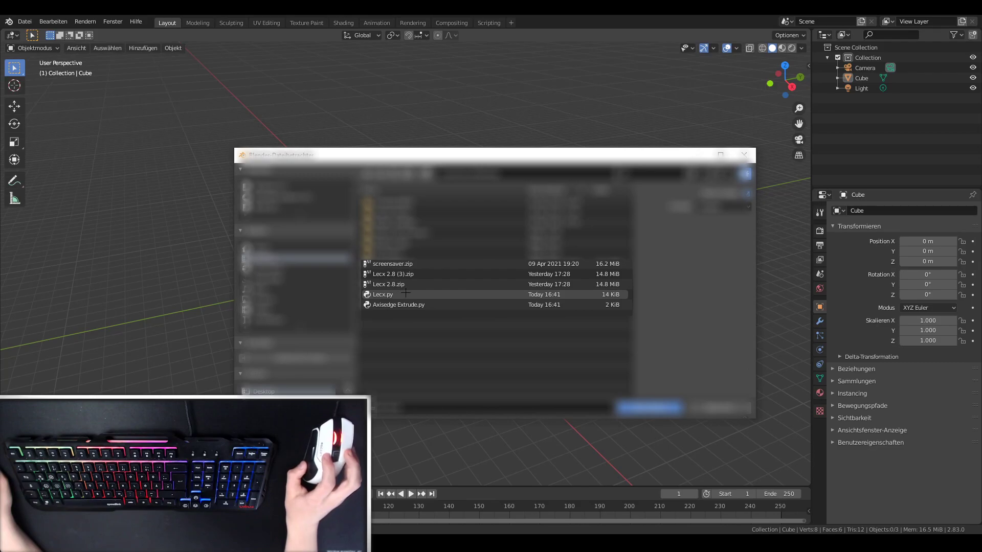
pyautogui.click(405, 295)
pyautogui.click(649, 407)
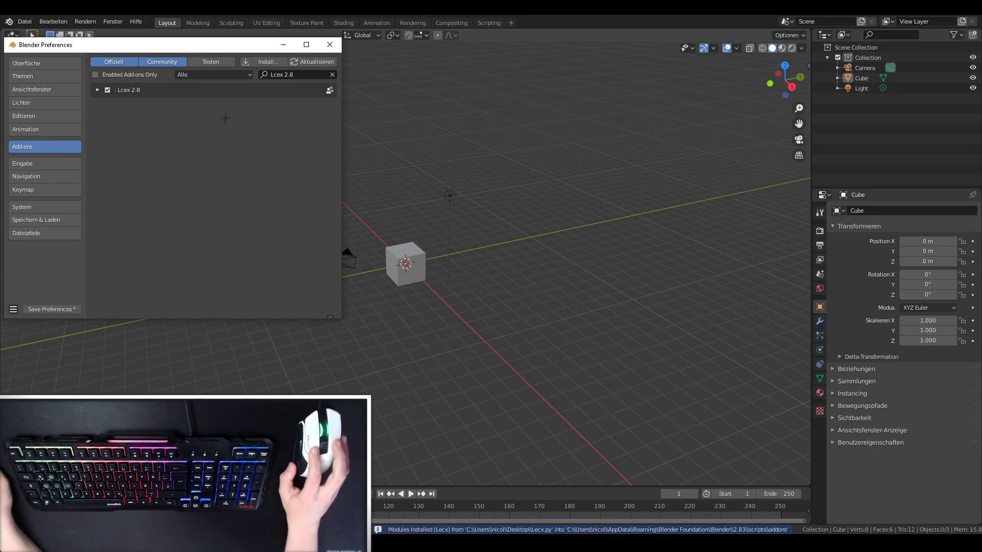
pyautogui.click(51, 309)
pyautogui.click(330, 44)
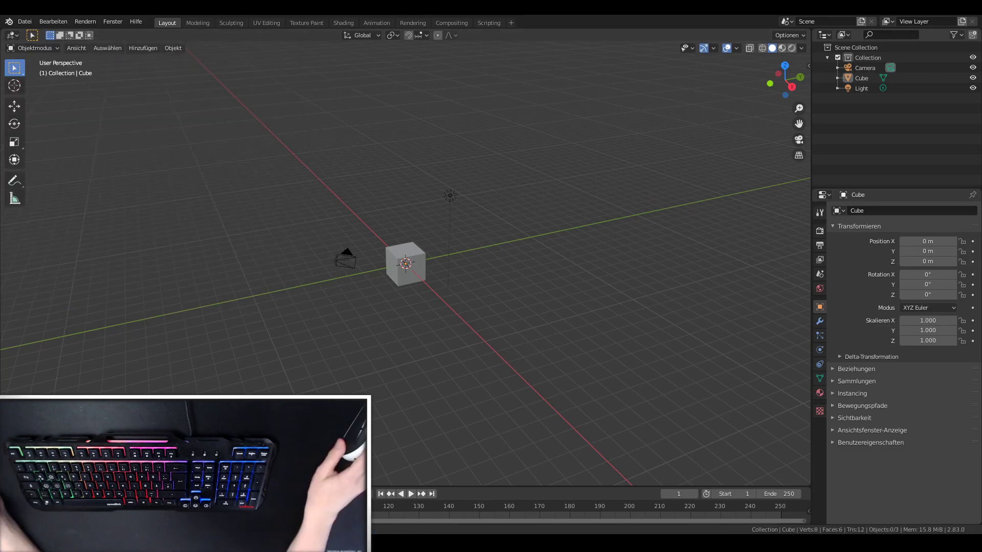
pyautogui.press('super+d')
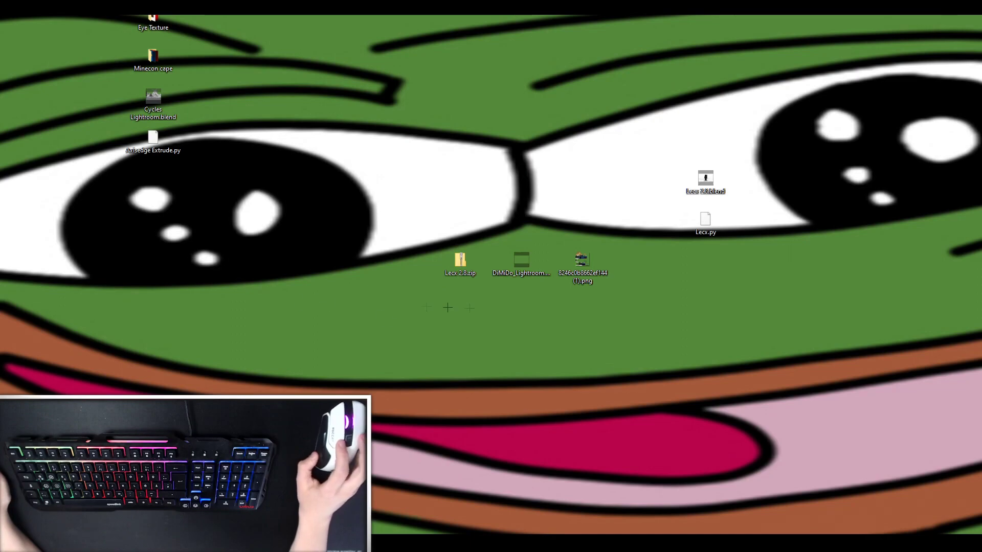
# Arrange Lecx.py and Lecx 2.8.blend on the desktop and open the rig file in Blender.
pyautogui.moveTo(706, 220); pyautogui.dragTo(521, 138)
pyautogui.moveTo(705, 185)
pyautogui.mouseDown()
pyautogui.moveTo(684, 189)
pyautogui.moveTo(623, 133)
pyautogui.mouseUp()
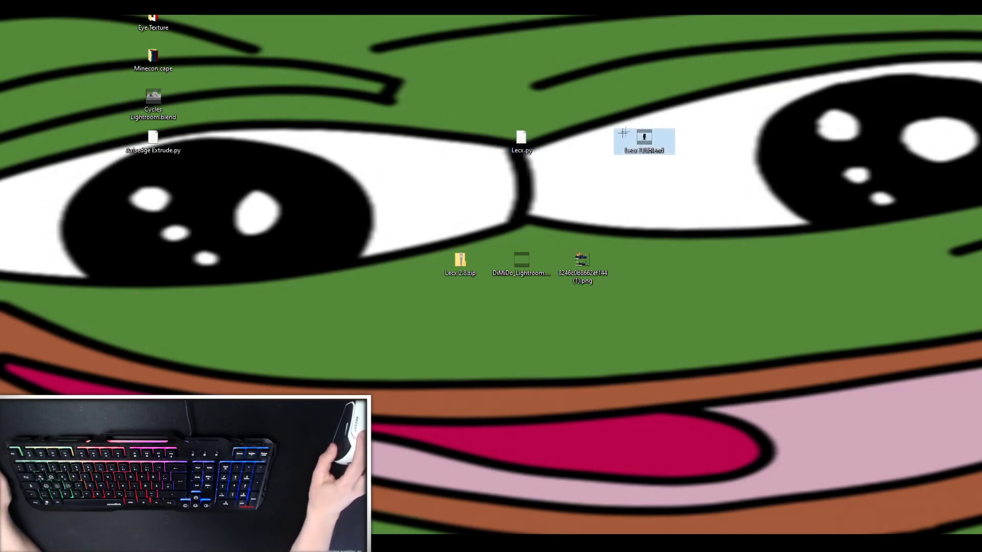
pyautogui.doubleClick(659, 137)
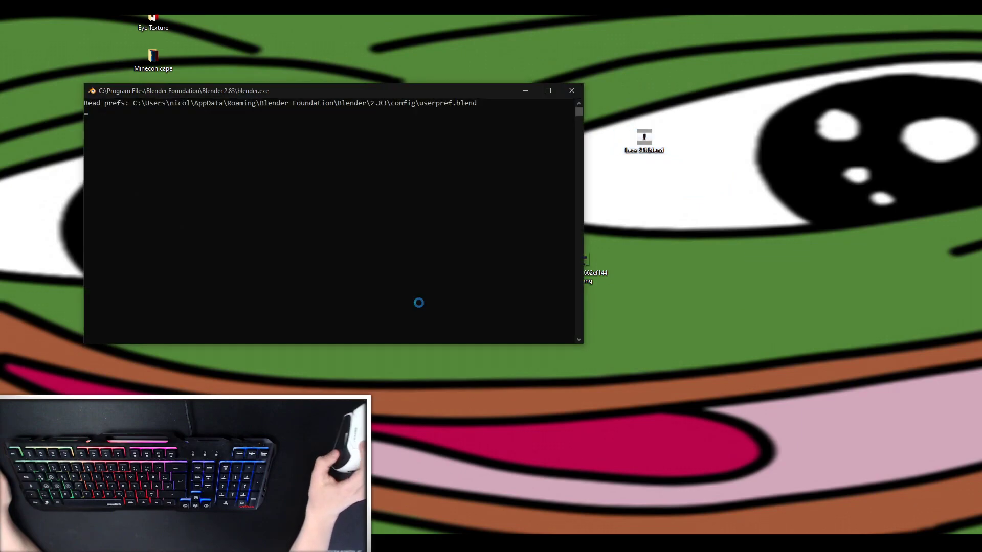
pyautogui.click(421, 322)
pyautogui.moveTo(421, 322); pyautogui.dragTo(764, 85, button='middle')
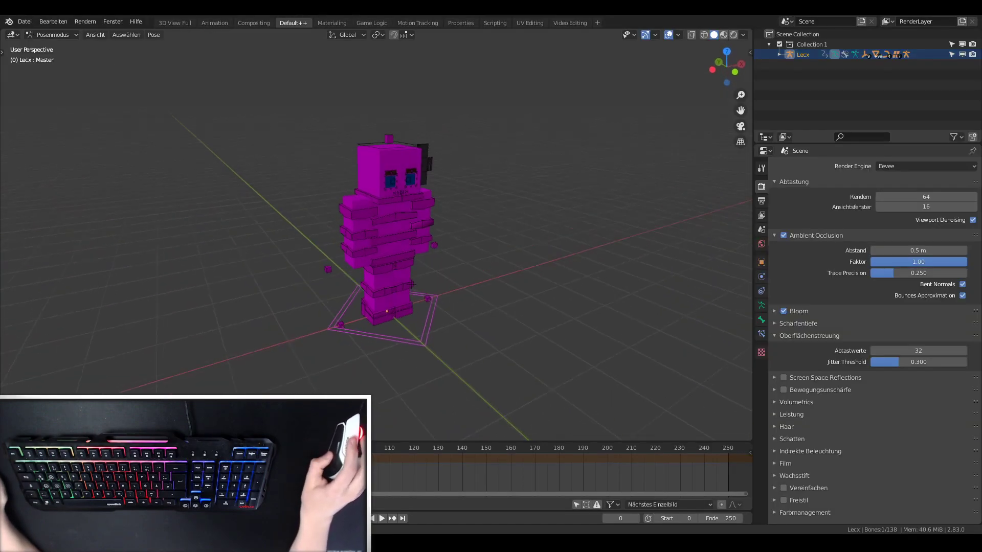
# Show the sidebar's Lecx ADDON panel and expand the toolbar to show tool names.
pyautogui.press('n')
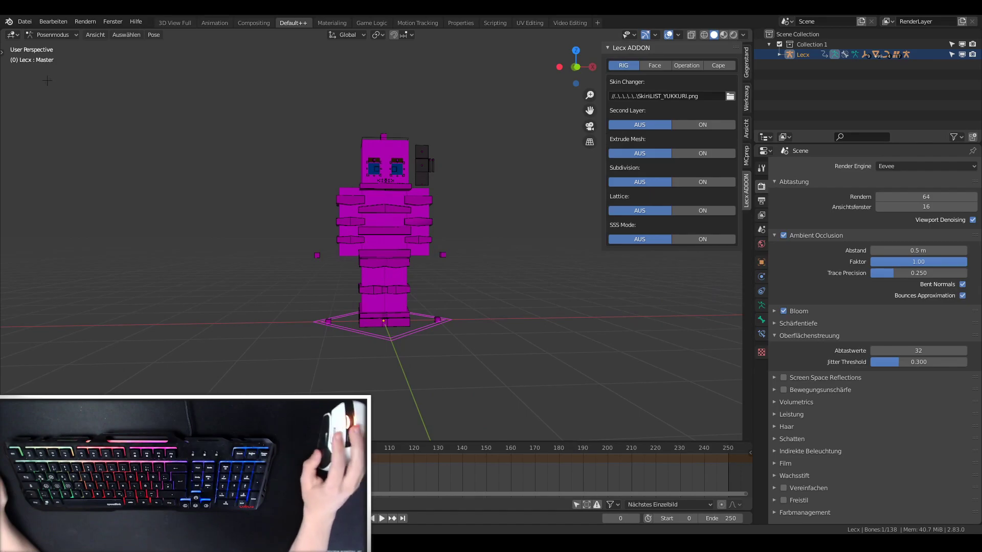
pyautogui.moveTo(3, 53); pyautogui.dragTo(155, 56)
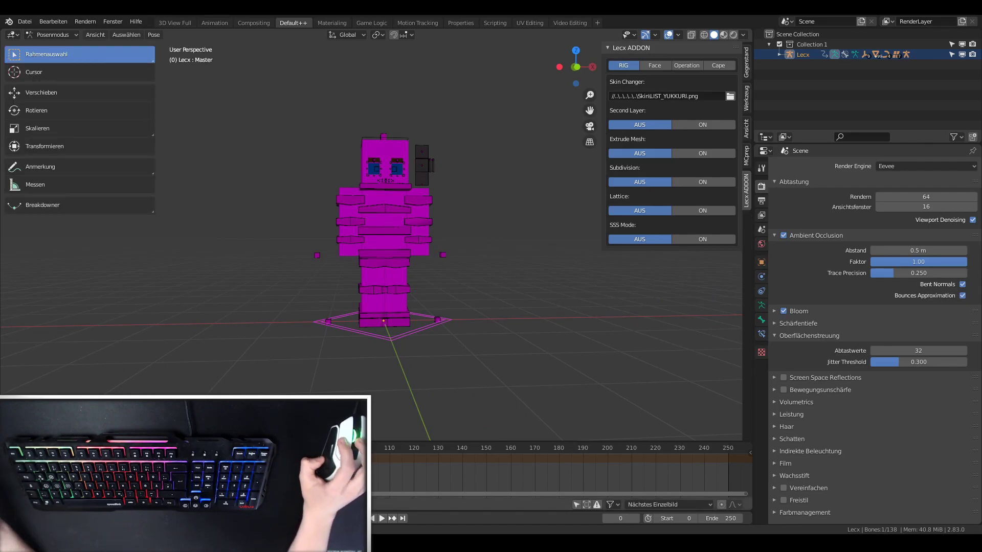
pyautogui.moveTo(409, 442); pyautogui.dragTo(409, 467)
pyautogui.scroll(1, 424, 261)
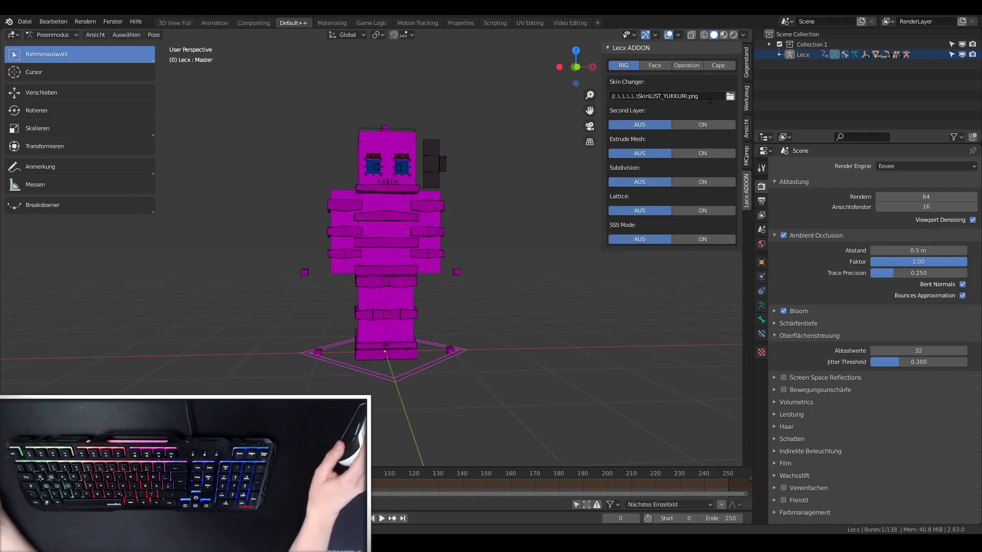
pyautogui.keyDown('ctrl'); pyautogui.scroll(1, 672, 154); pyautogui.keyUp('ctrl')
pyautogui.keyDown('ctrl'); pyautogui.scroll(-1, 671, 153); pyautogui.keyUp('ctrl')
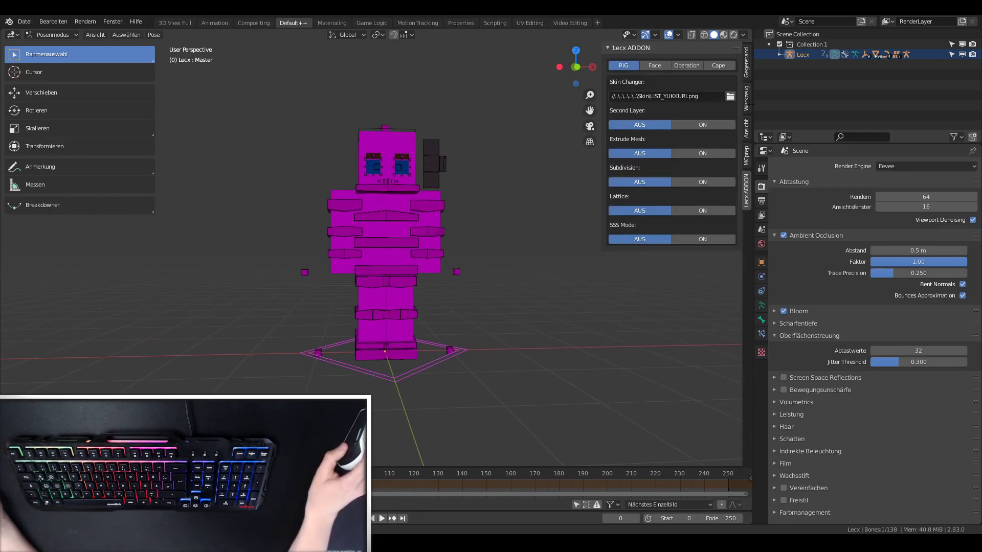
pyautogui.keyDown('ctrl'); pyautogui.scroll(4, 671, 153); pyautogui.keyUp('ctrl')
pyautogui.click(742, 99)
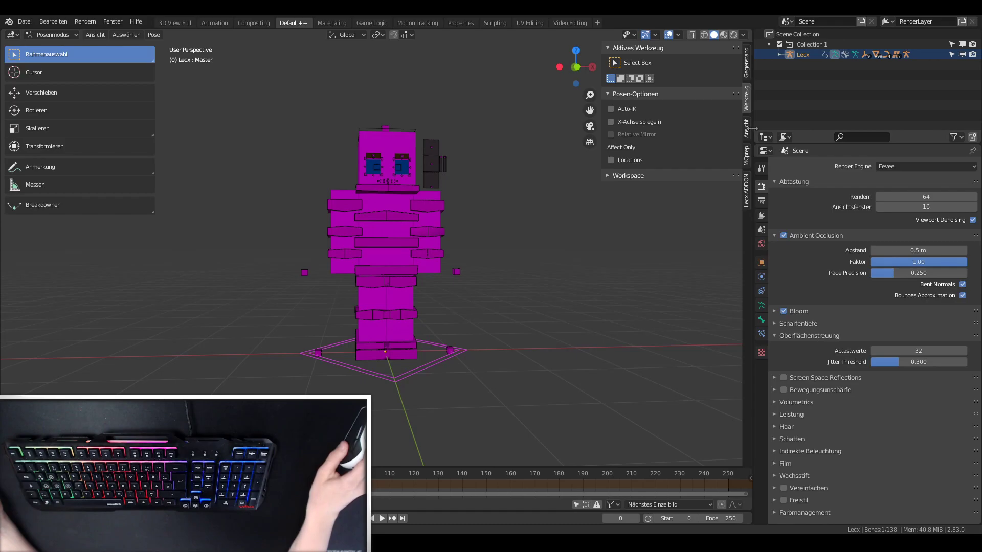
pyautogui.click(746, 188)
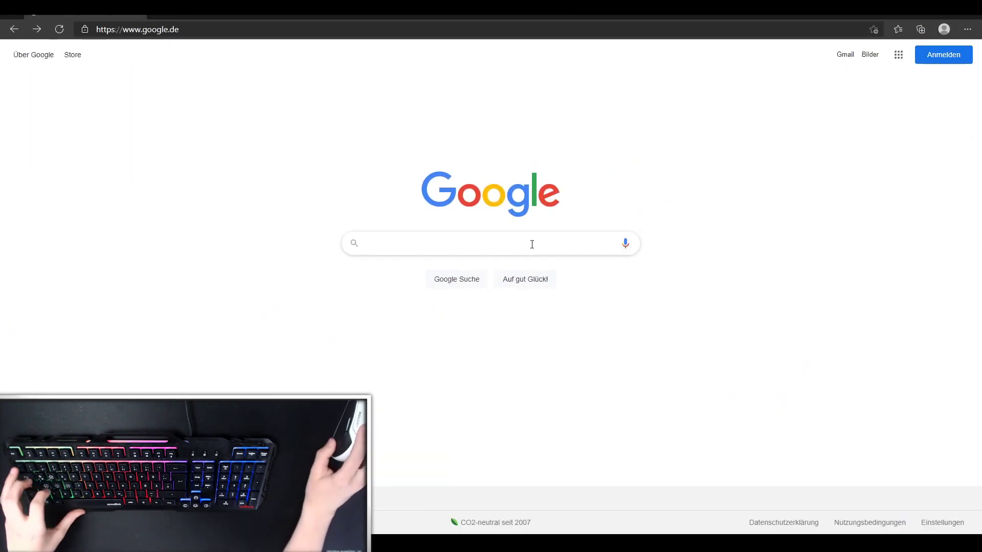
# Search Google for 'skindex', open minecraftskins.com and accept the cookie notice.
pyautogui.click(532, 245)
pyautogui.write('skindex')
pyautogui.press('Return')
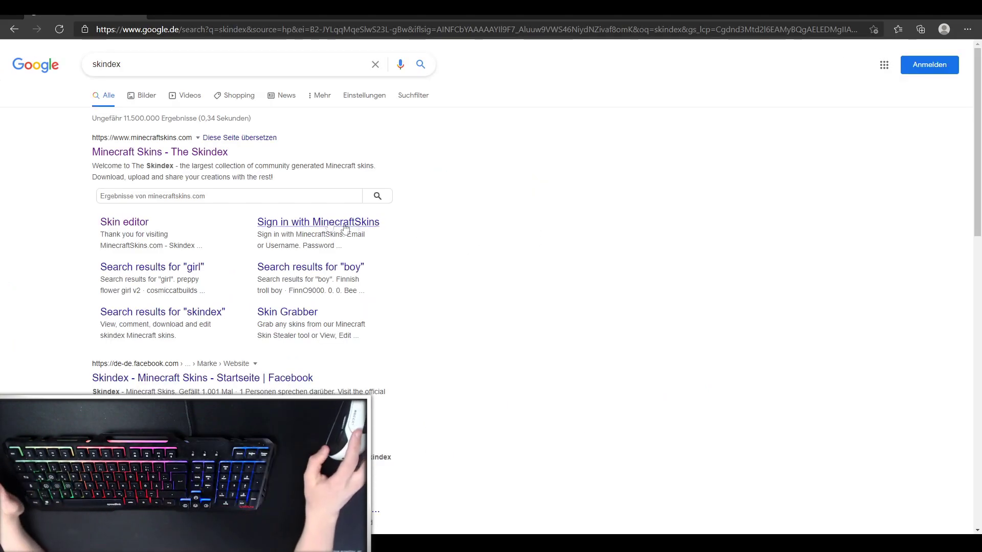
pyautogui.click(207, 155)
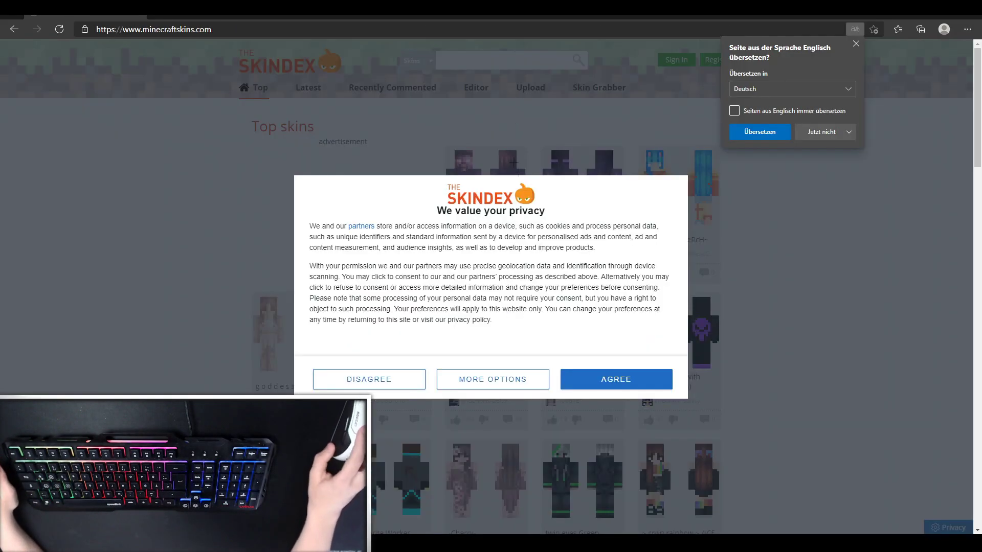
pyautogui.click(616, 381)
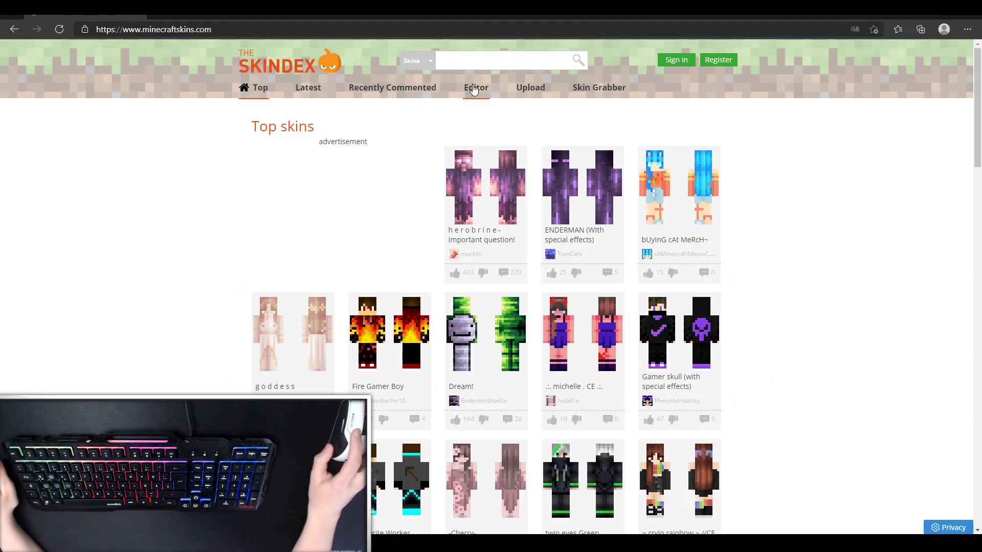
# Open the Skindex editor, upload the skin PNG from the computer and confirm its skin type.
pyautogui.click(474, 89)
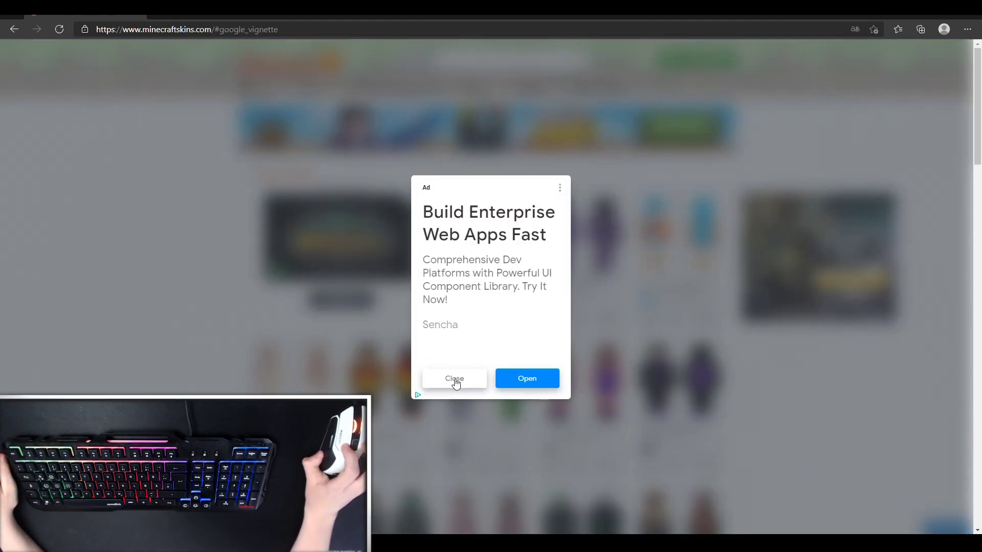
pyautogui.click(454, 380)
pyautogui.scroll(-4, 478, 333)
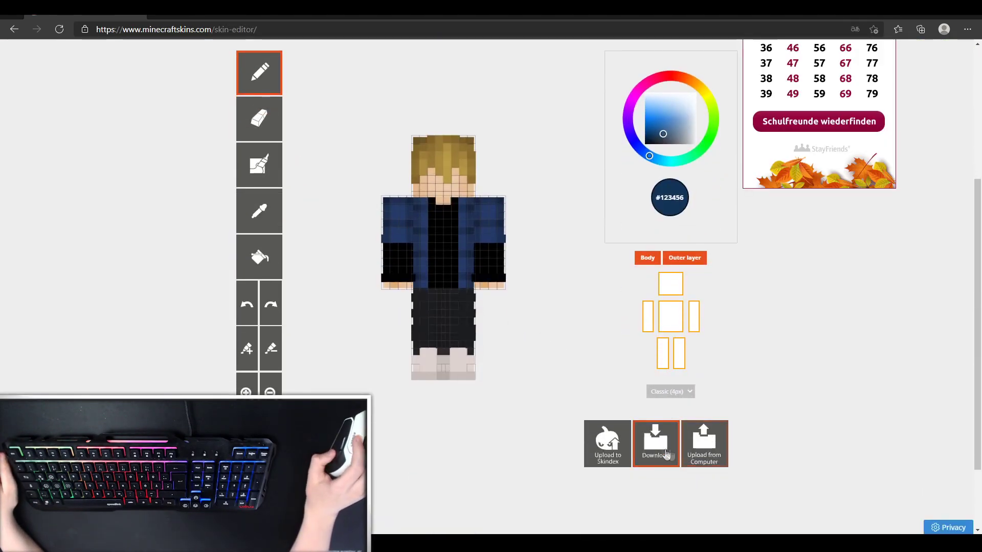
pyautogui.click(697, 443)
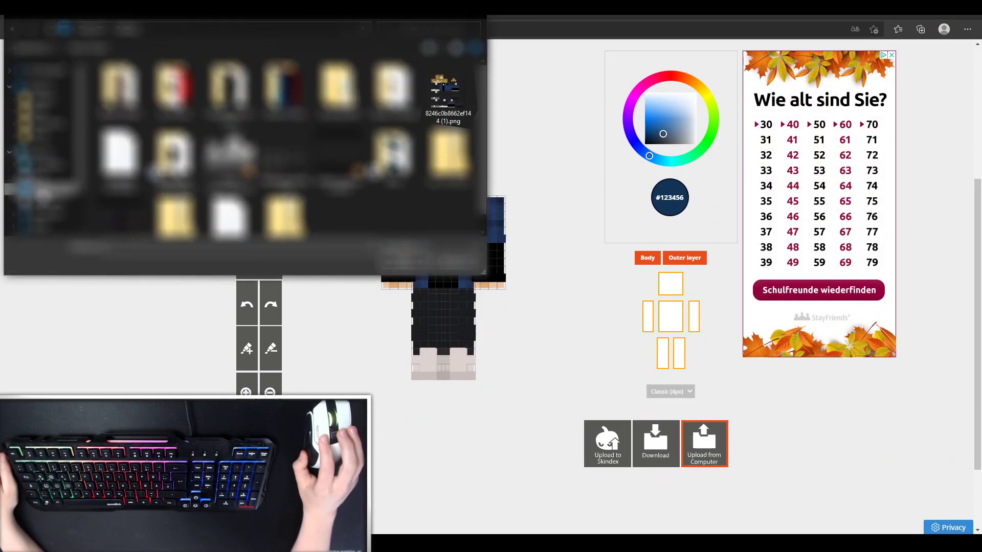
pyautogui.click(450, 74)
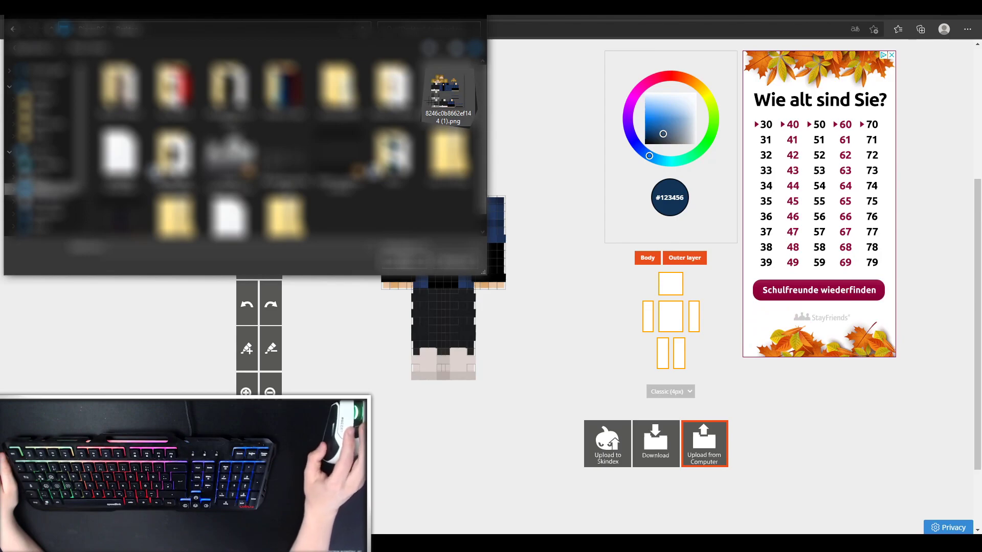
pyautogui.doubleClick(445, 92)
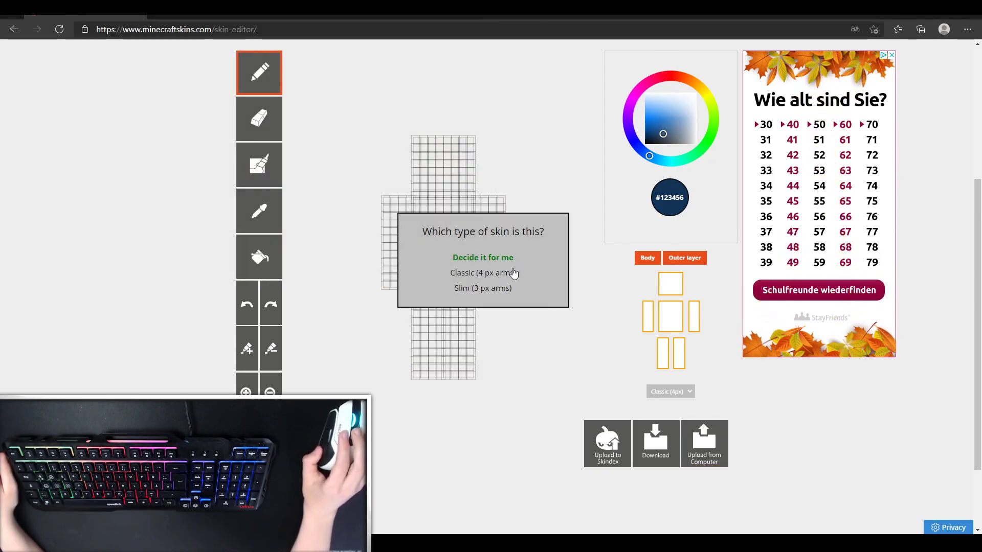
pyautogui.click(513, 274)
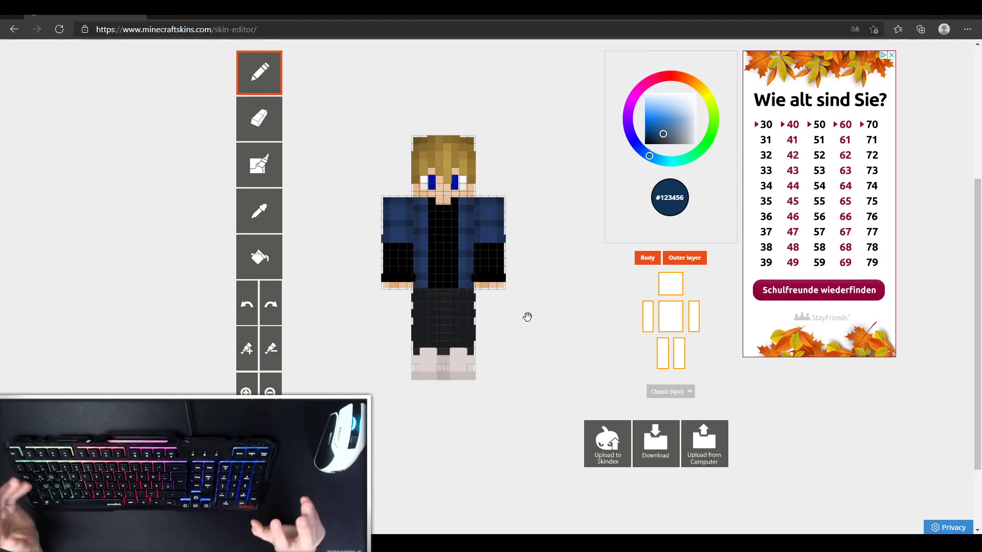
# Hide both legs and the torso in the part selector and turn the model to face forward.
pyautogui.moveTo(540, 313)
pyautogui.mouseDown()
pyautogui.moveTo(496, 324)
pyautogui.moveTo(533, 324)
pyautogui.mouseUp()
pyautogui.click(660, 360)
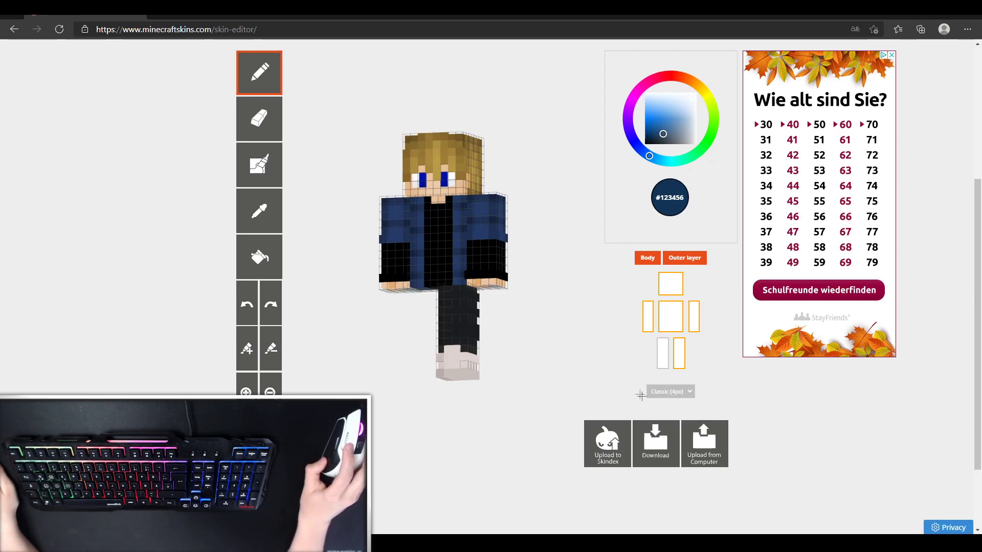
pyautogui.click(681, 354)
pyautogui.click(670, 315)
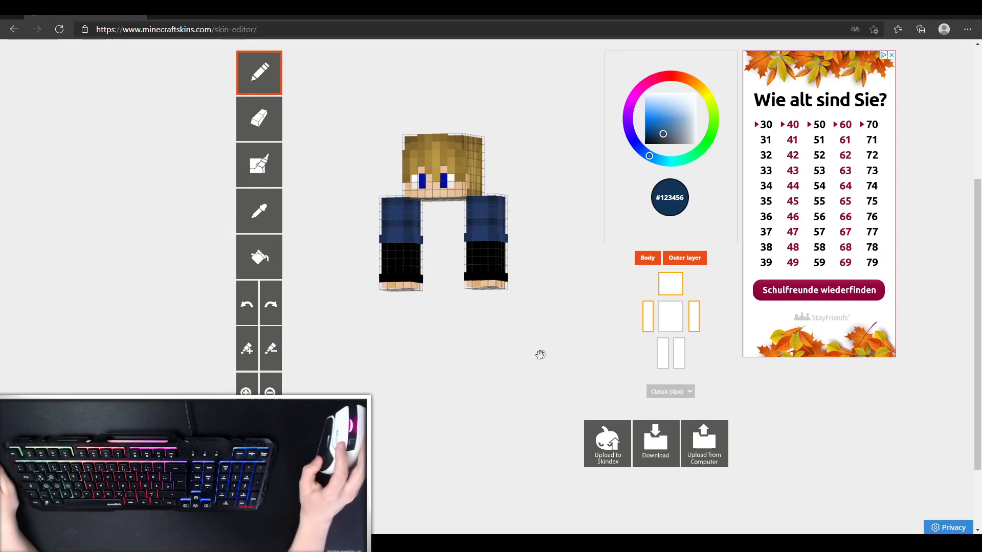
pyautogui.moveTo(540, 354); pyautogui.dragTo(397, 353)
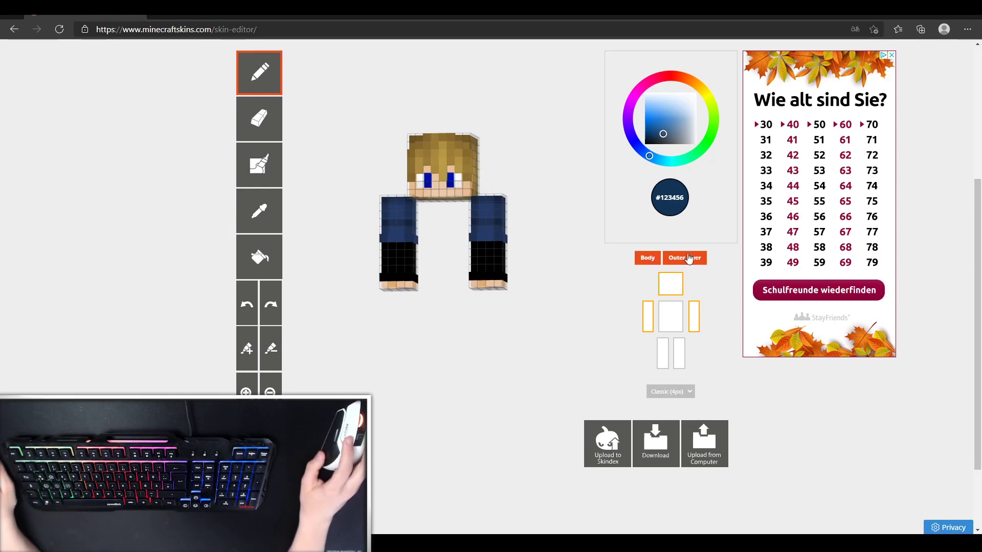
# Turn off the Outer layer and sample the face skin tone #e8bf98 with the Color Picker.
pyautogui.click(688, 258)
pyautogui.click(262, 210)
pyautogui.click(426, 169)
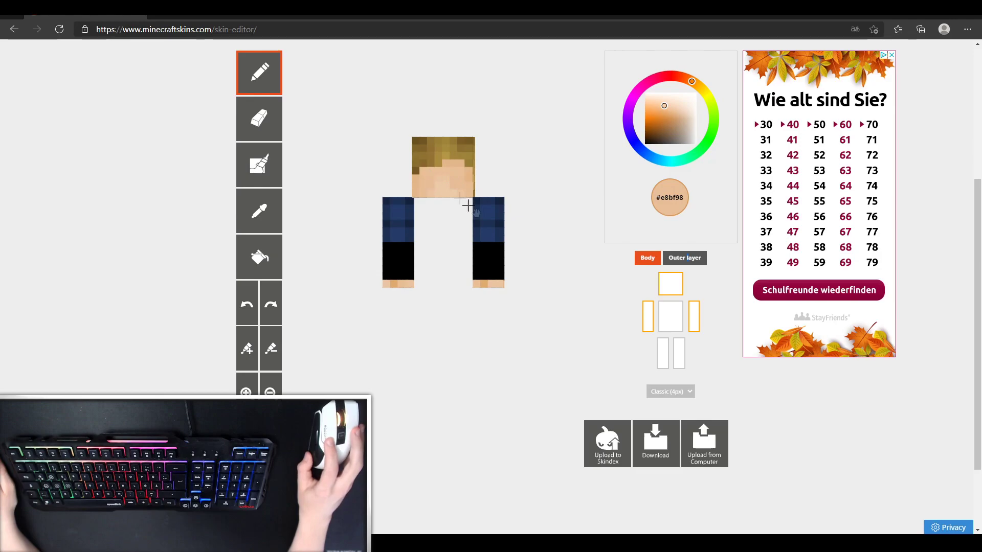
pyautogui.moveTo(429, 300); pyautogui.dragTo(471, 174)
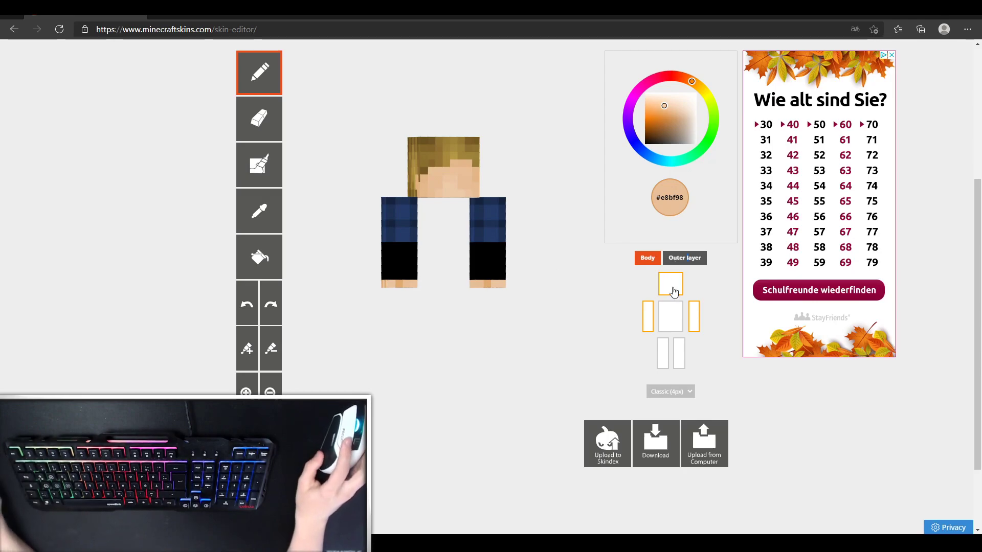
# Hide the head and paint the blank inner arm cells in the jacket's dark blue.
pyautogui.click(673, 291)
pyautogui.moveTo(417, 377)
pyautogui.mouseDown()
pyautogui.moveTo(478, 364)
pyautogui.moveTo(480, 349)
pyautogui.moveTo(507, 349)
pyautogui.moveTo(526, 304)
pyautogui.mouseUp()
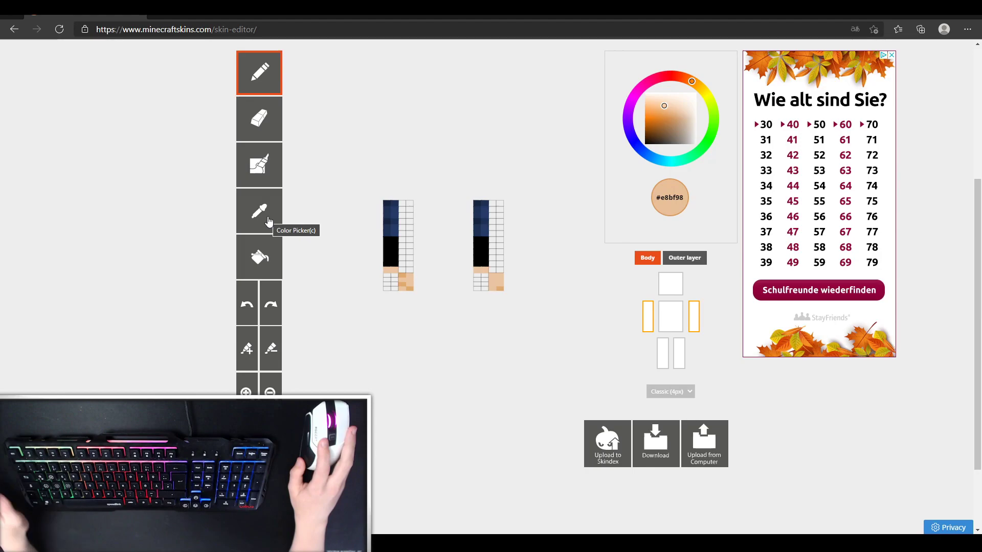
pyautogui.click(266, 221)
pyautogui.click(396, 202)
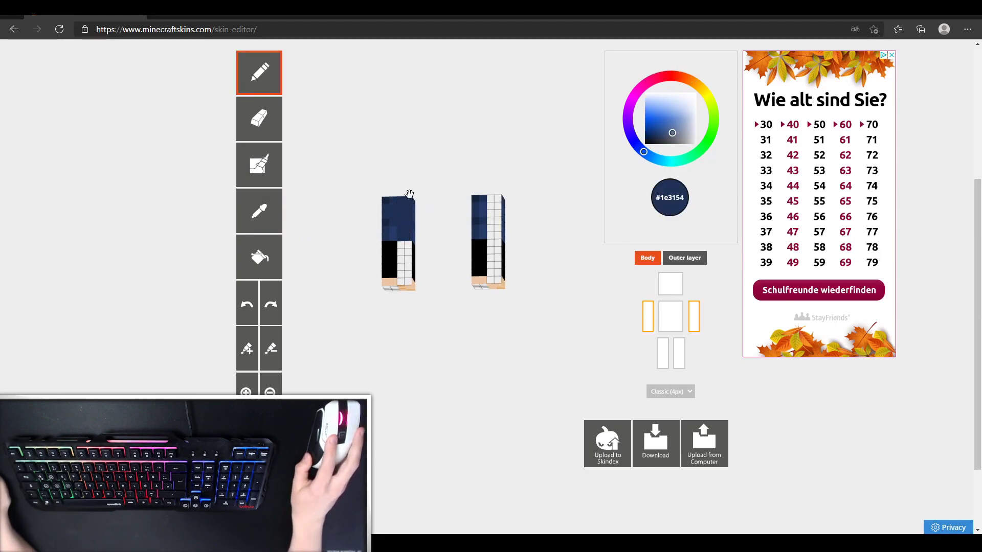
pyautogui.moveTo(497, 227); pyautogui.dragTo(494, 236)
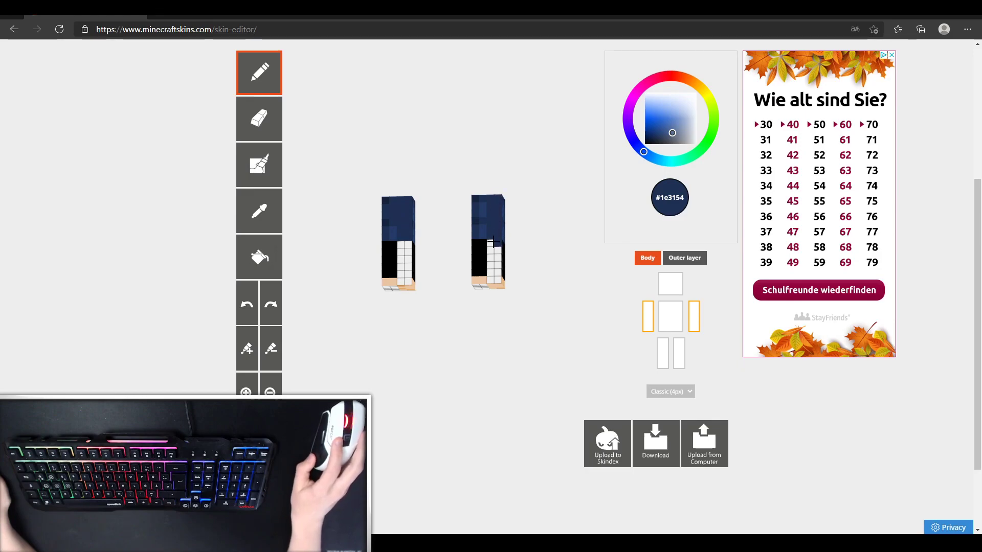
# Paint the blank cells on both arms black.
pyautogui.moveTo(536, 178); pyautogui.dragTo(482, 205)
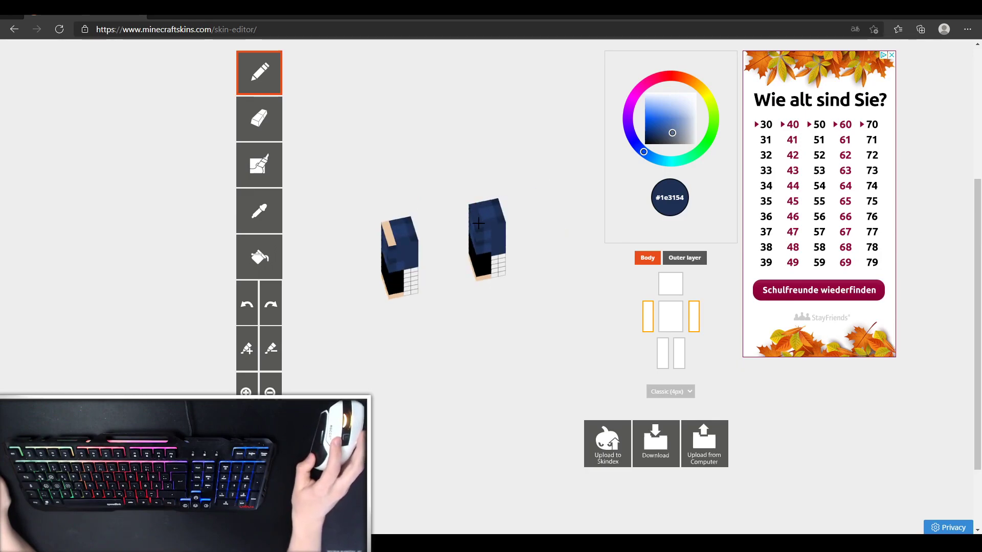
pyautogui.moveTo(390, 240); pyautogui.dragTo(459, 259)
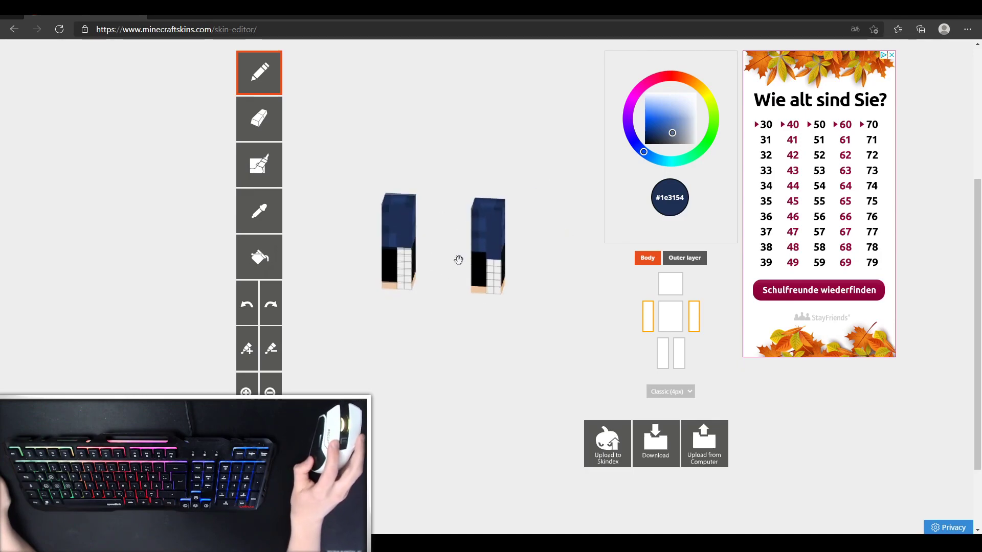
pyautogui.click(279, 202)
pyautogui.click(398, 249)
pyautogui.moveTo(398, 250); pyautogui.dragTo(406, 279)
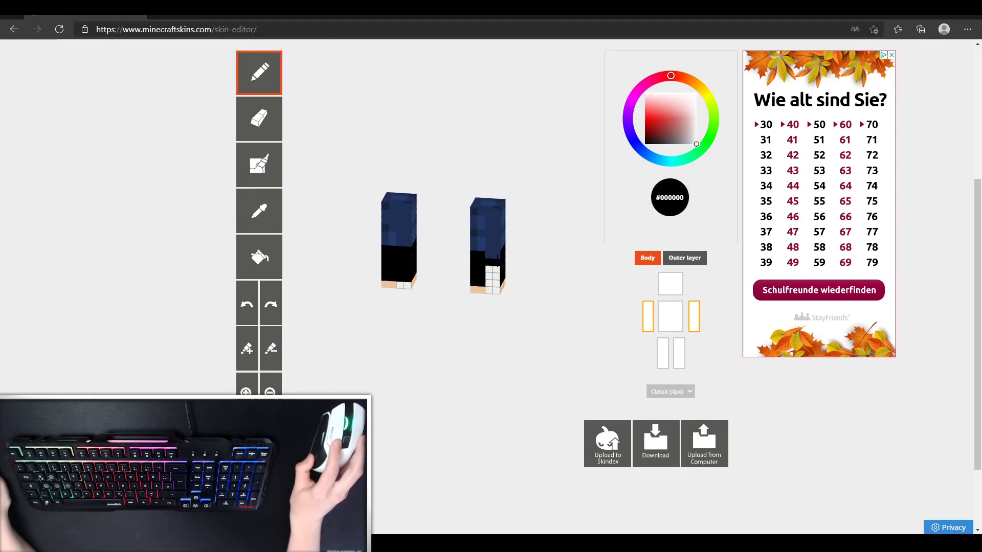
pyautogui.moveTo(485, 267)
pyautogui.mouseDown()
pyautogui.moveTo(495, 287)
pyautogui.moveTo(489, 329)
pyautogui.mouseUp()
# Colour the bottoms of the arms with the hand skin tone.
pyautogui.click(259, 211)
pyautogui.click(395, 284)
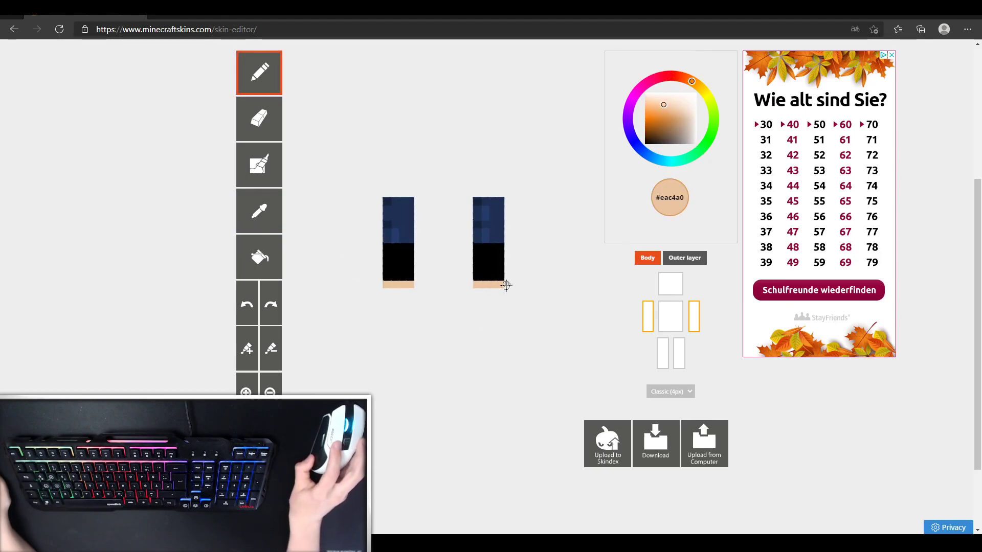
pyautogui.moveTo(499, 289); pyautogui.dragTo(501, 273)
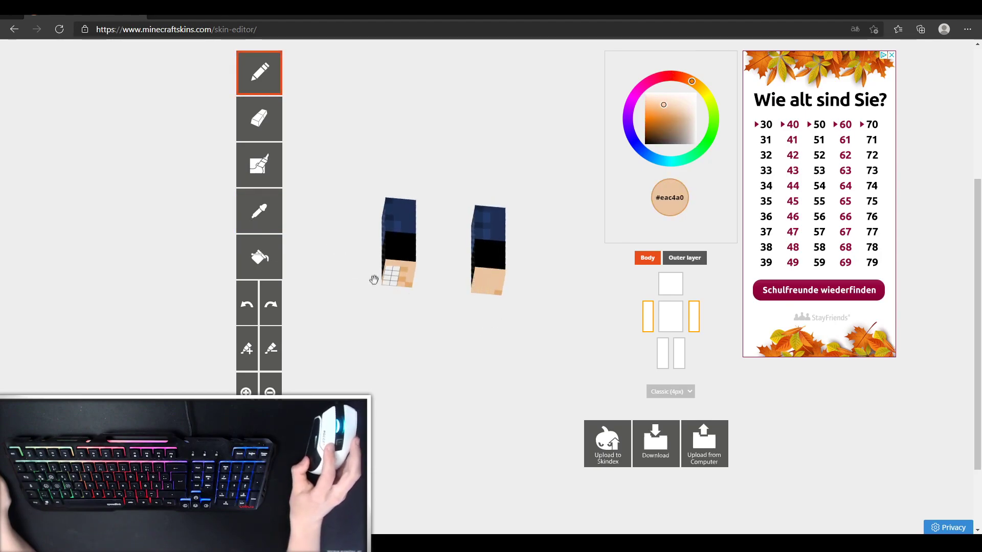
pyautogui.moveTo(386, 281); pyautogui.dragTo(504, 304)
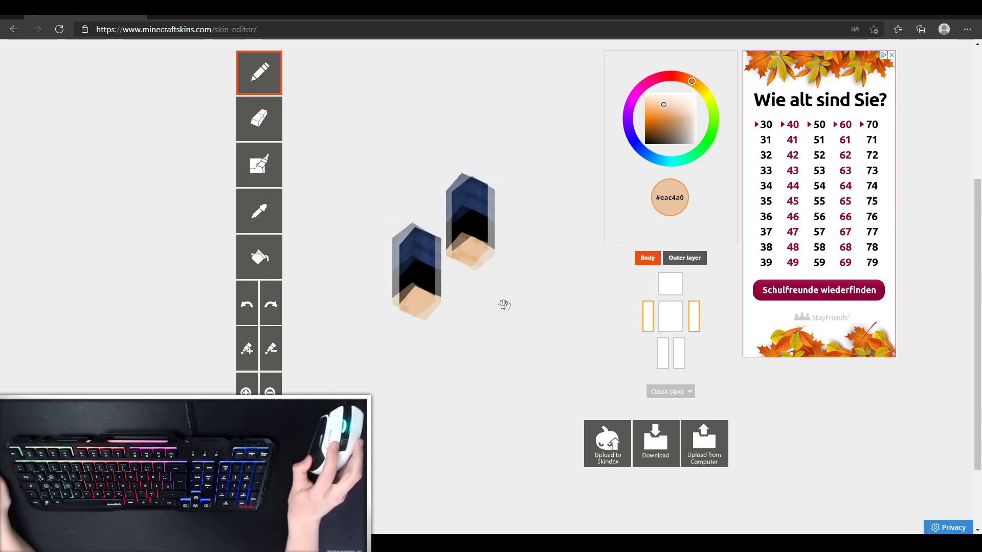
# Show the torso, both legs and the head on the model again.
pyautogui.click(670, 317)
pyautogui.click(662, 353)
pyautogui.click(678, 353)
pyautogui.click(661, 281)
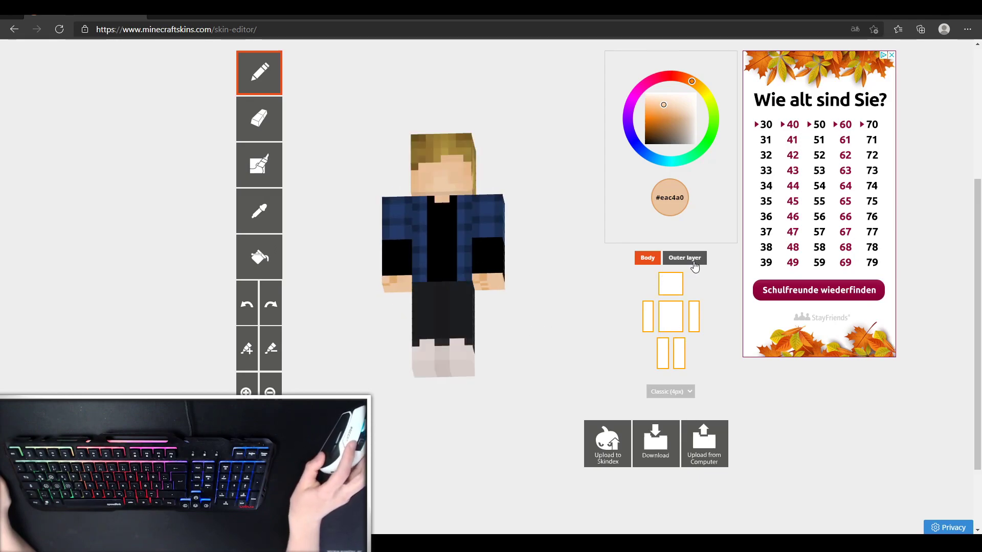
# Re-enable the outer layer and move the downloaded renderlel.png toward the other desktop files.
pyautogui.click(693, 260)
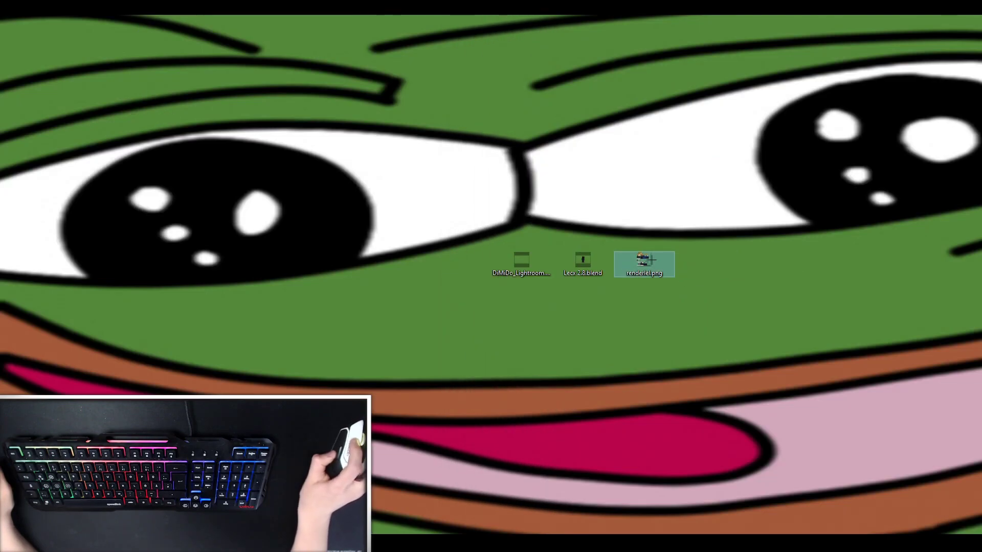
pyautogui.moveTo(659, 267)
pyautogui.mouseDown()
pyautogui.moveTo(463, 143)
pyautogui.moveTo(494, 197)
pyautogui.mouseUp()
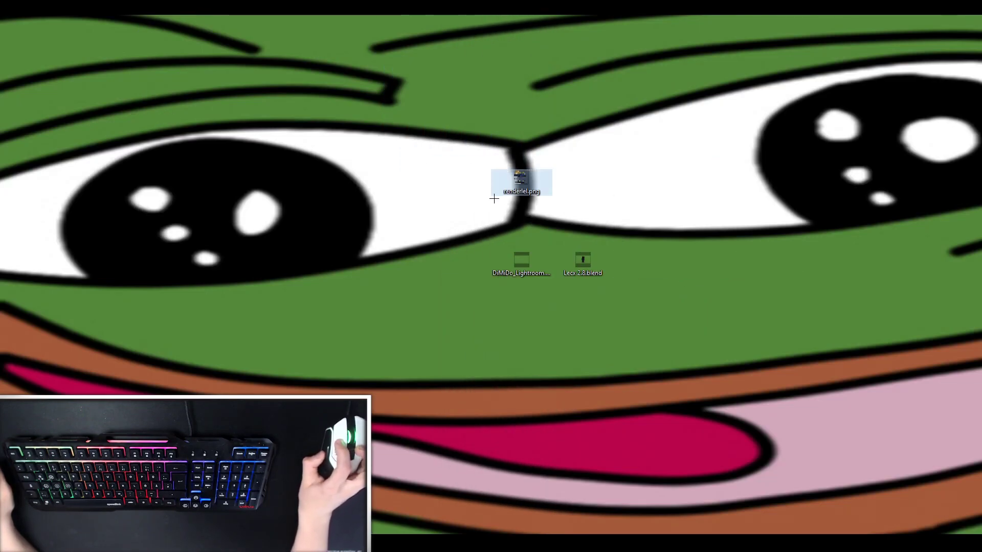
# Place renderlel.png beside the other desktop files and preview it in the image viewer.
pyautogui.moveTo(520, 183); pyautogui.dragTo(404, 269)
pyautogui.moveTo(389, 210); pyautogui.dragTo(604, 269)
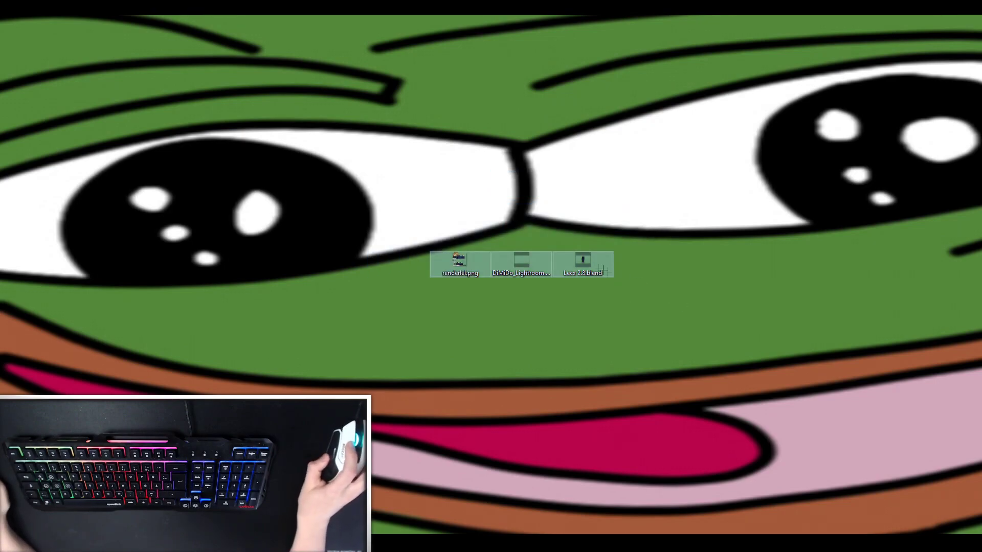
pyautogui.click(572, 233)
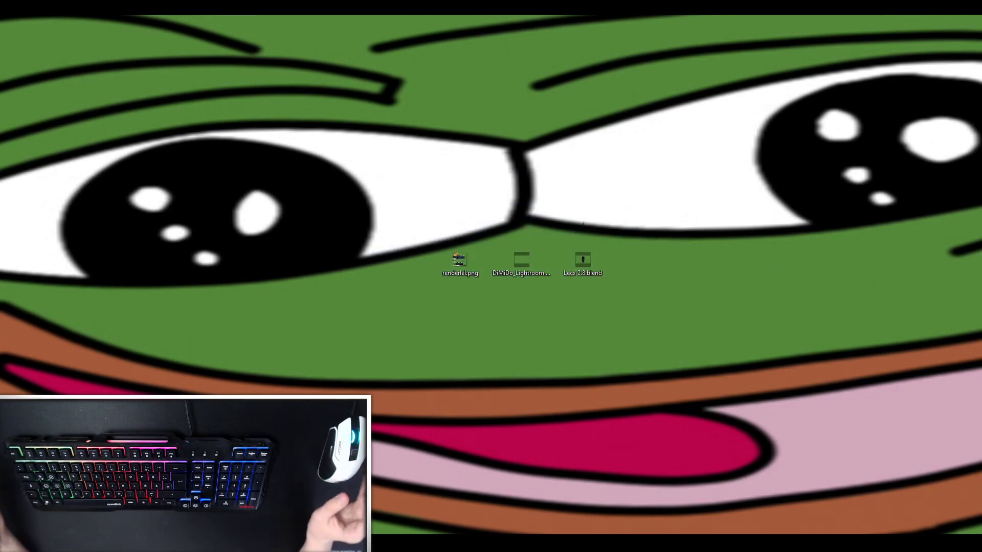
pyautogui.doubleClick(458, 261)
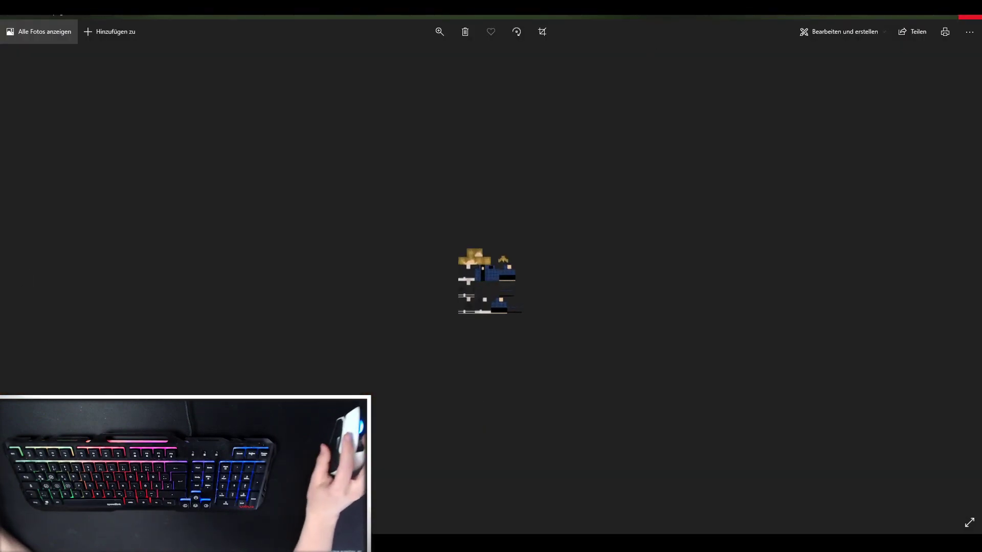
pyautogui.hotkey('alt', 'F4')
# Rearrange the three desktop files and open Lecx 2.8.blend in Blender.
pyautogui.moveTo(442, 263); pyautogui.dragTo(443, 304)
pyautogui.click(583, 304)
pyautogui.click(521, 303)
pyautogui.click(587, 305)
pyautogui.click(459, 301)
pyautogui.click(746, 321)
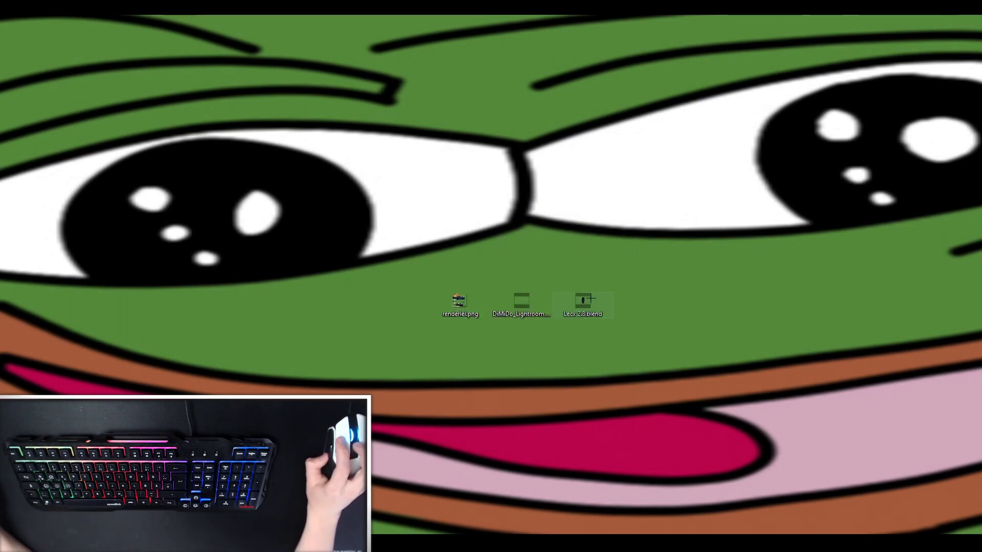
pyautogui.doubleClick(584, 300)
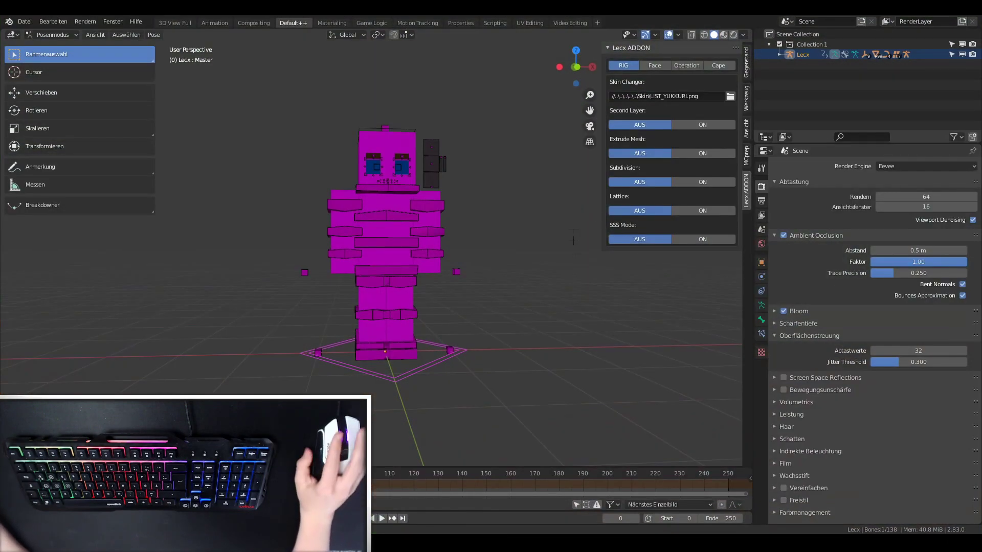
# Switch to material preview and load renderlel.png as the Lecx rig's skin.
pyautogui.moveTo(573, 241); pyautogui.dragTo(565, 239, button='middle')
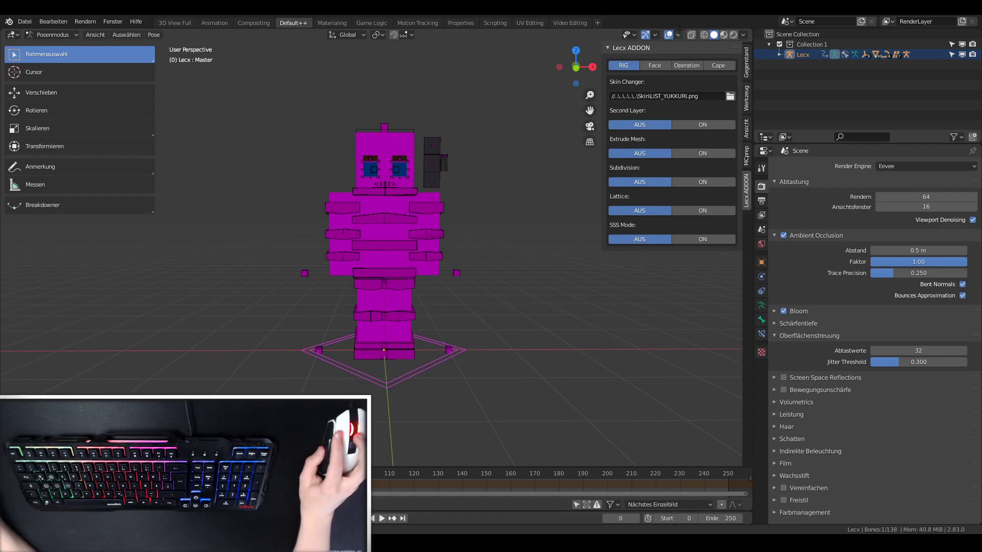
pyautogui.click(723, 35)
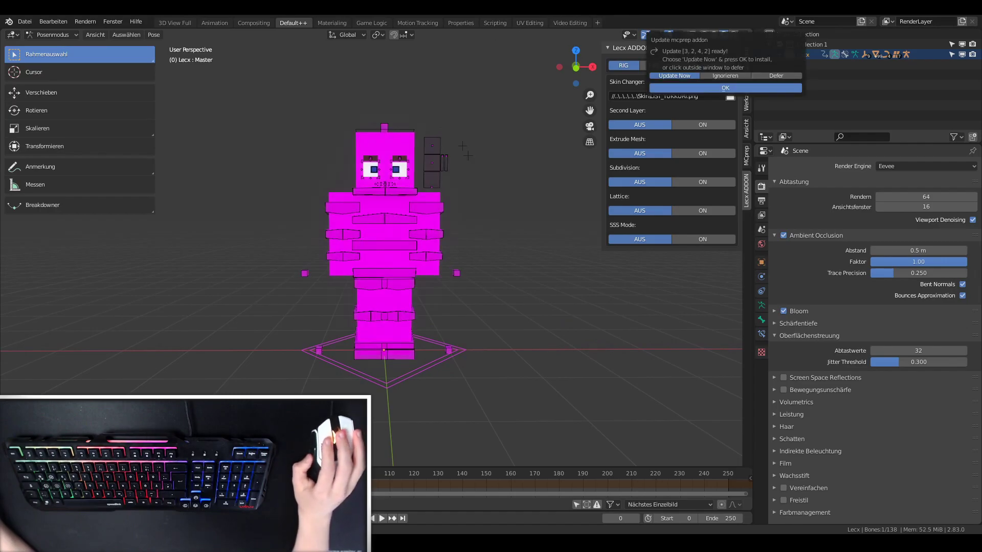
pyautogui.scroll(-2, 503, 217)
pyautogui.scroll(2, 504, 217)
pyautogui.scroll(3, 460, 307)
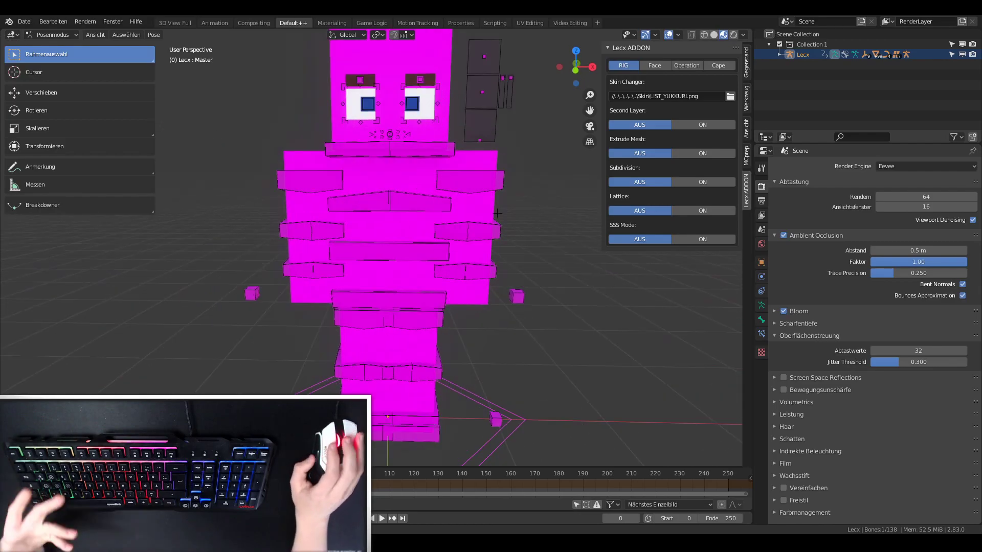
pyautogui.scroll(-3, 435, 378)
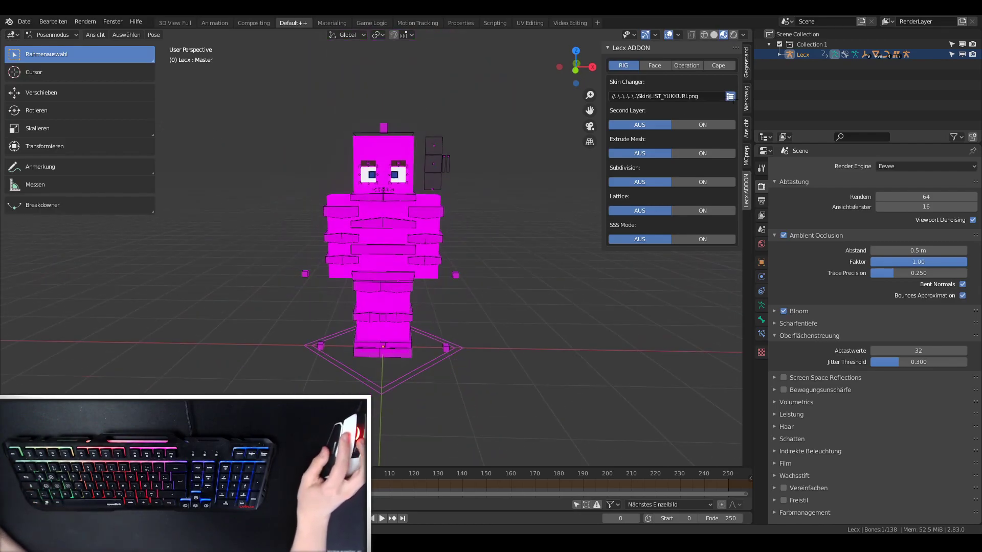
pyautogui.click(730, 96)
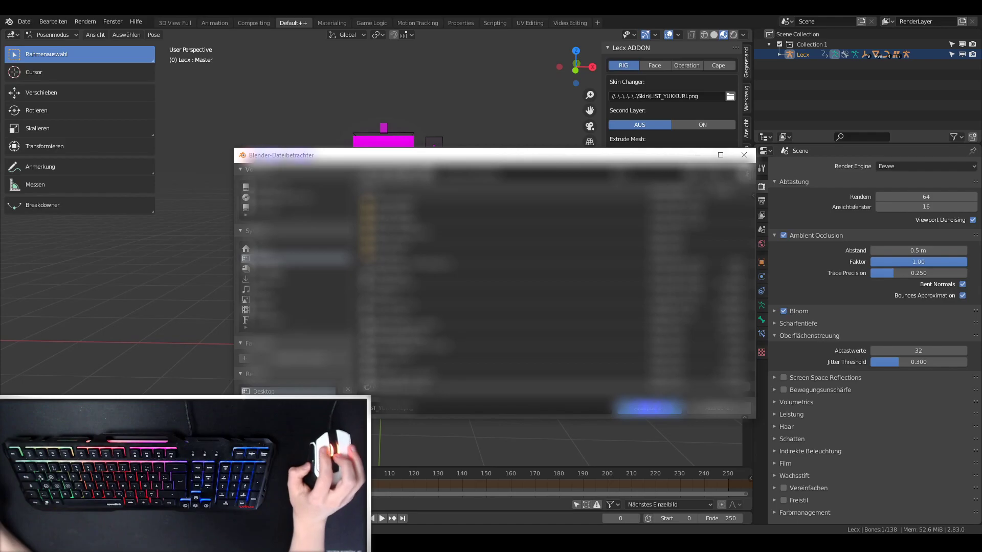
pyautogui.doubleClick(399, 221)
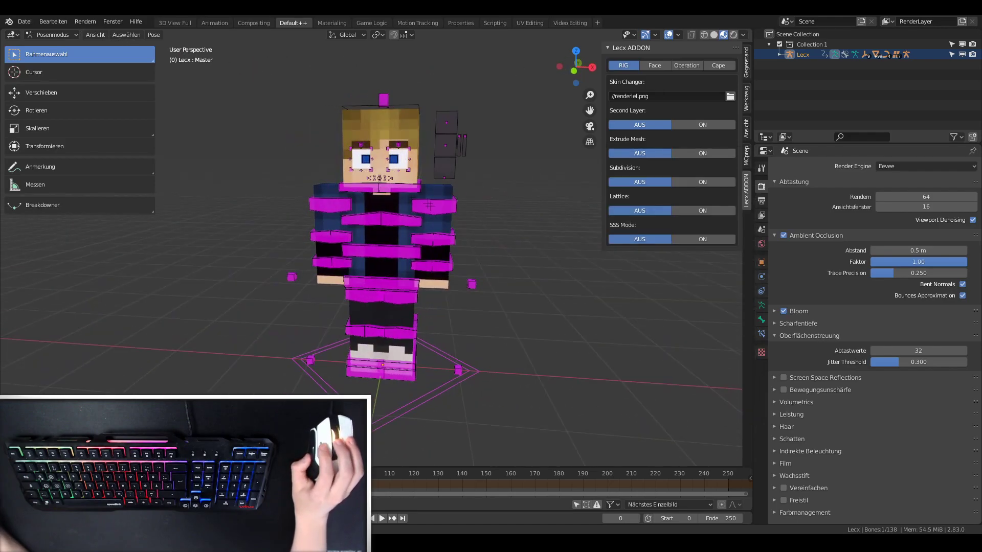
# Set Second Layer to AUS and Extrude Mesh to ON in the Lecx RIG settings.
pyautogui.scroll(-1, 424, 203)
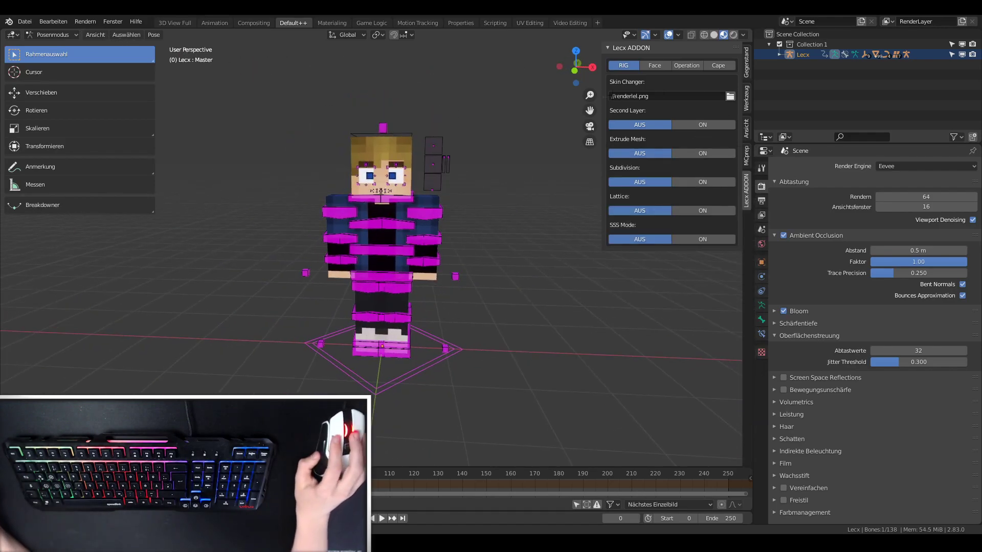
pyautogui.click(703, 124)
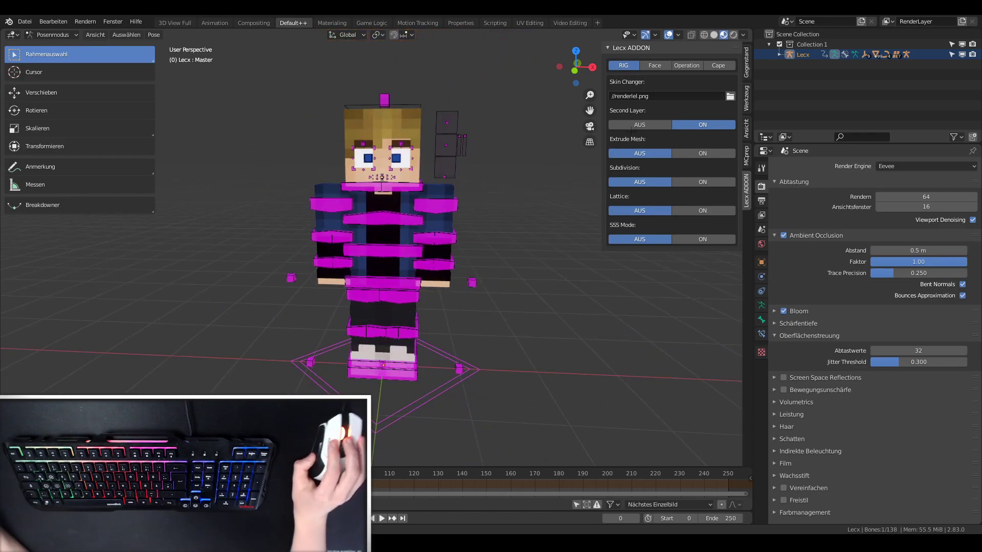
pyautogui.click(639, 125)
pyautogui.click(703, 153)
pyautogui.scroll(-3, 471, 195)
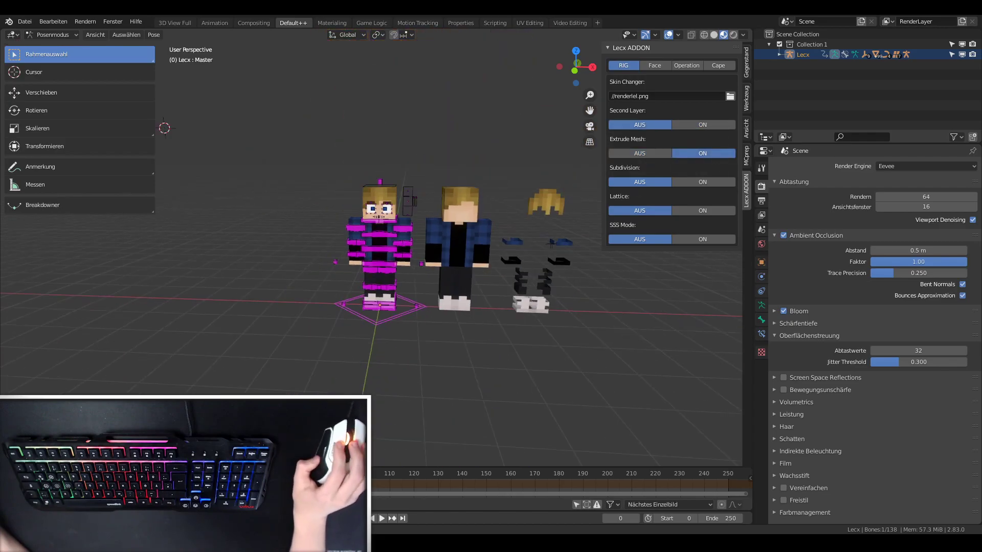
pyautogui.moveTo(434, 266)
pyautogui.mouseDown(button='middle')
pyautogui.moveTo(413, 288)
pyautogui.moveTo(539, 270)
pyautogui.mouseUp(button='middle')
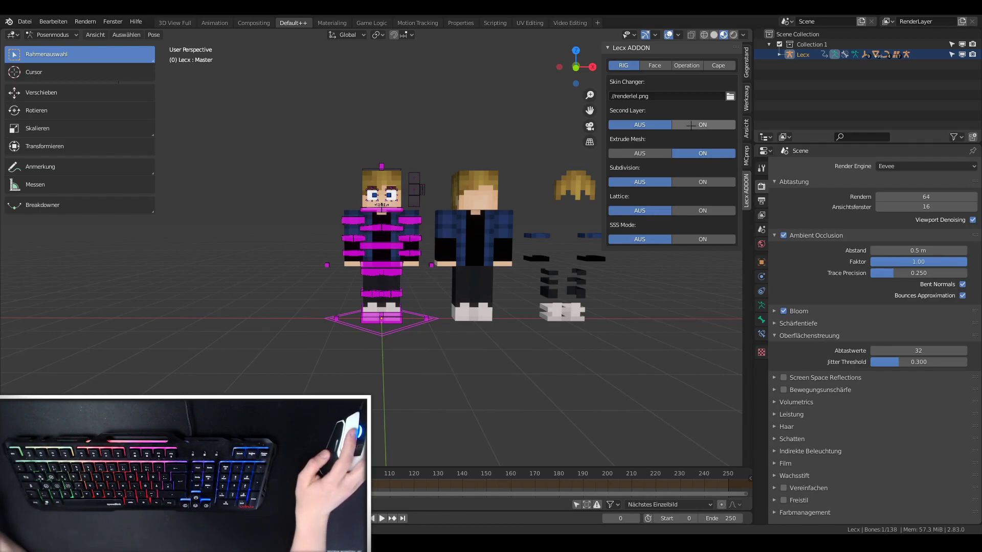
pyautogui.click(655, 65)
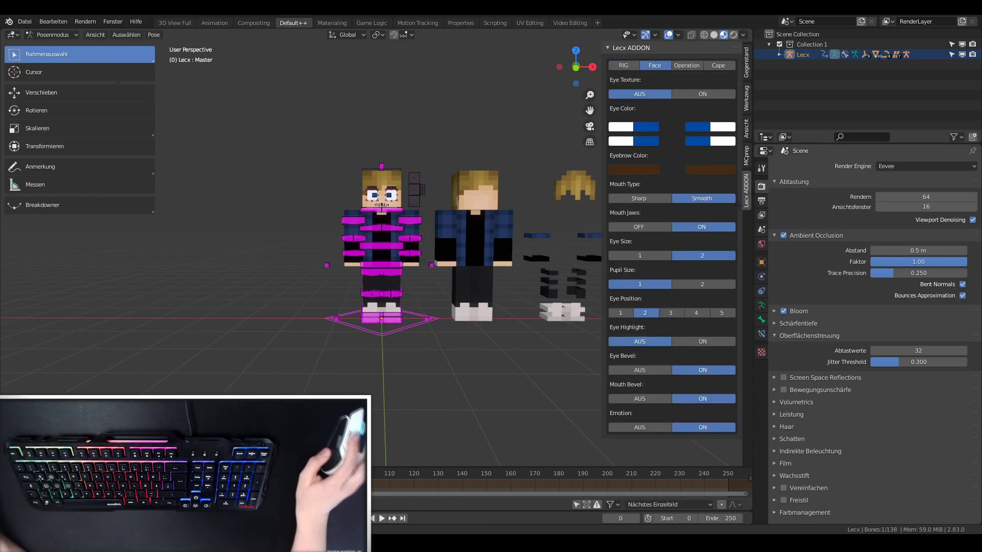
# Set Eye Texture to AUS for plain eye colours and shift the blue eye hue.
pyautogui.scroll(2, 512, 205)
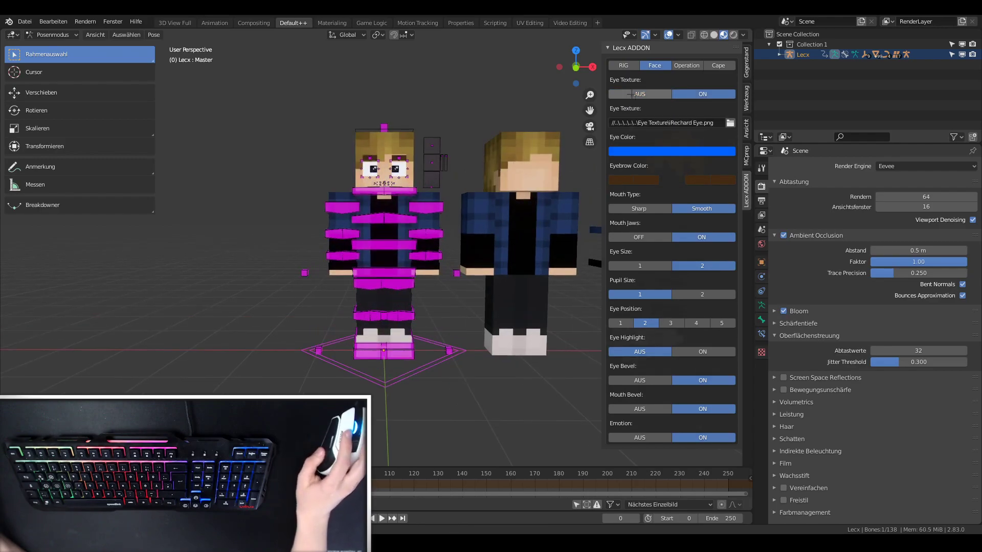
pyautogui.scroll(4, 472, 129)
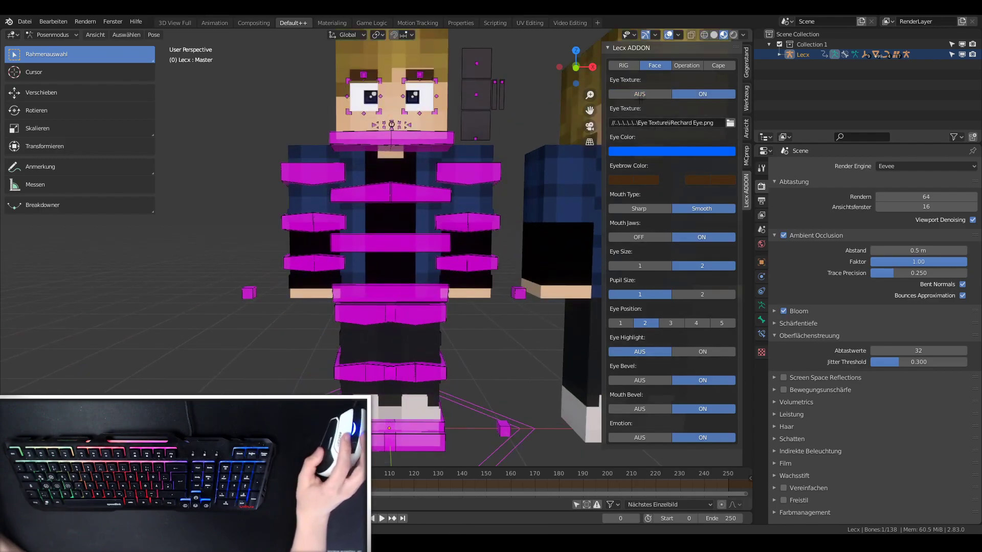
pyautogui.click(616, 95)
pyautogui.click(654, 141)
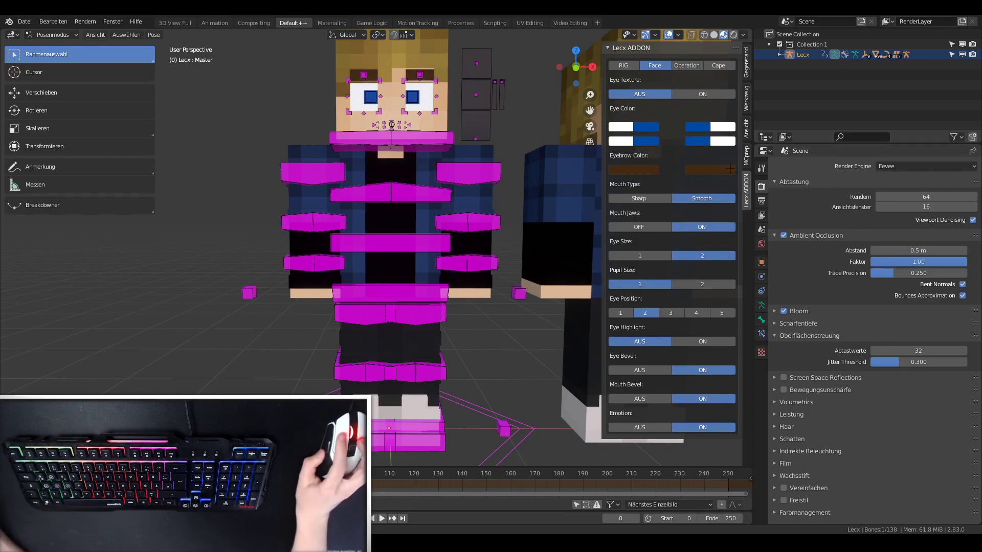
pyautogui.click(653, 127)
pyautogui.moveTo(704, 239); pyautogui.dragTo(703, 238)
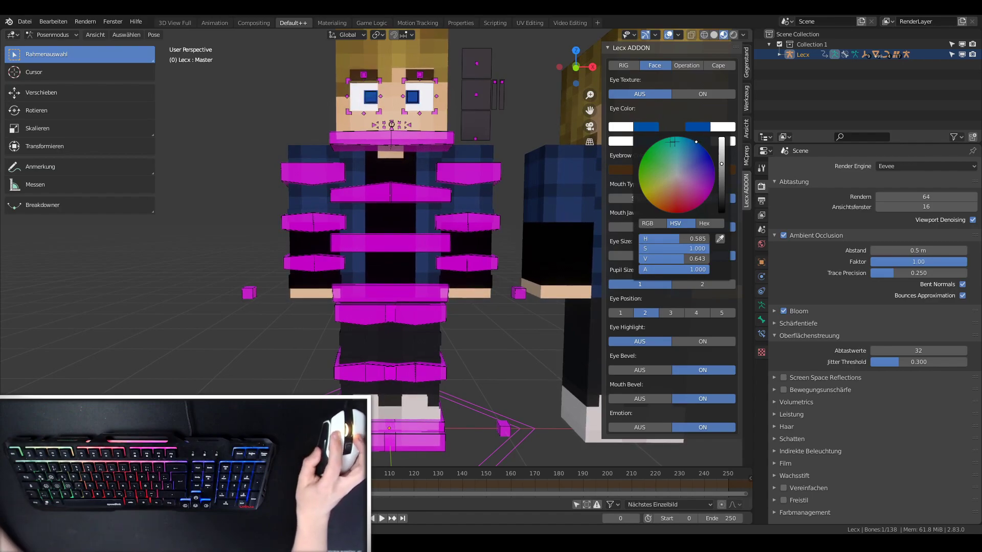
# Fine-tune the blue Eye Color swatches by sampling colours with the eyedropper.
pyautogui.click(698, 127)
pyautogui.click(771, 238)
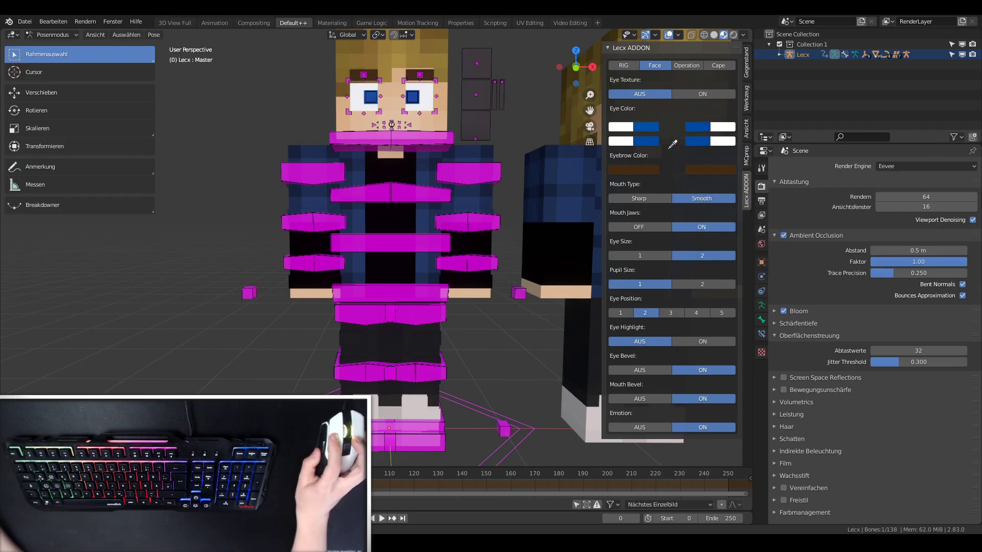
pyautogui.click(704, 140)
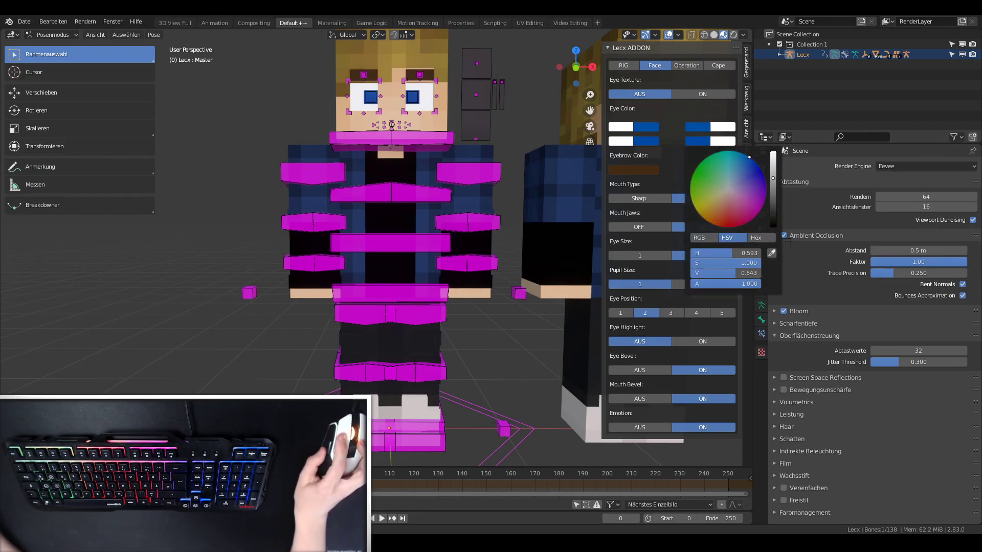
pyautogui.click(771, 253)
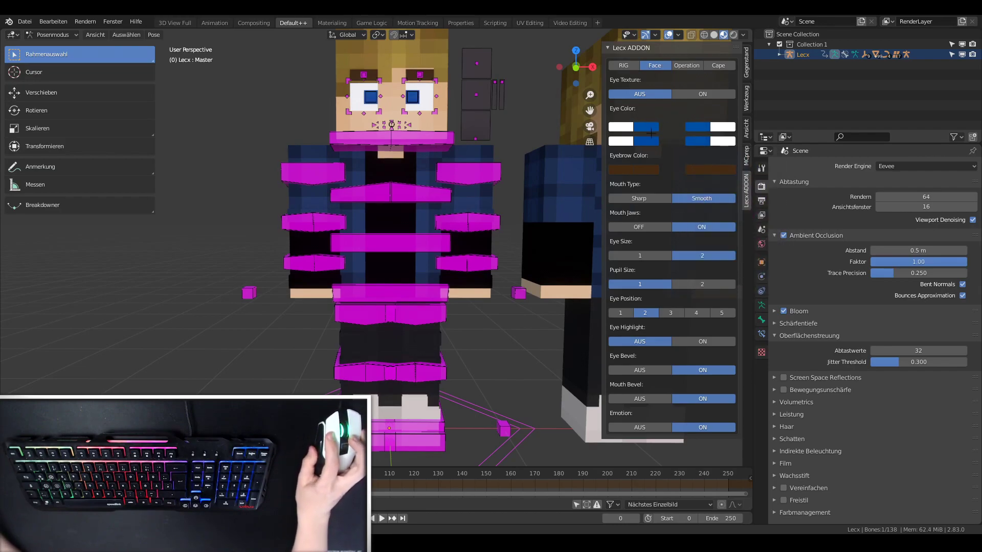
pyautogui.click(689, 141)
pyautogui.click(771, 252)
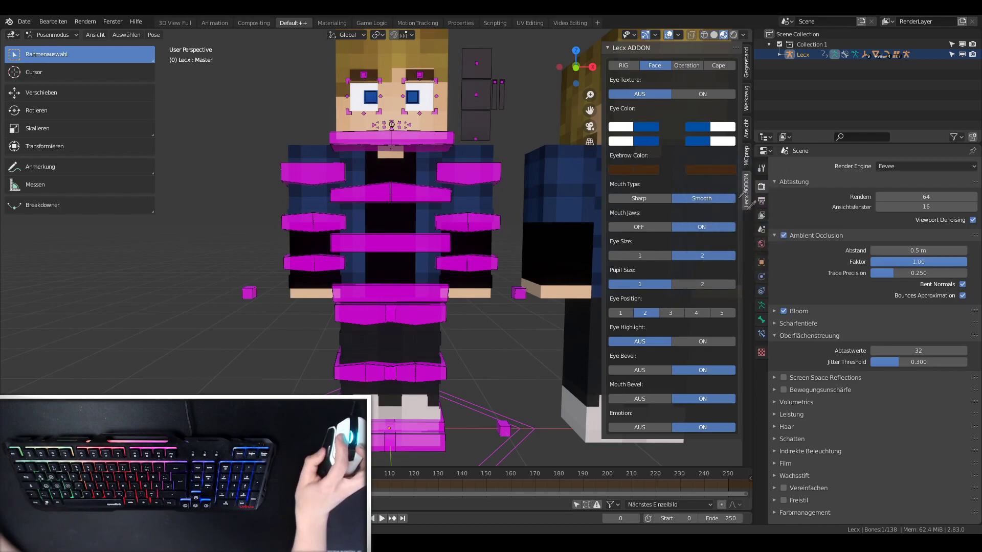
pyautogui.click(660, 142)
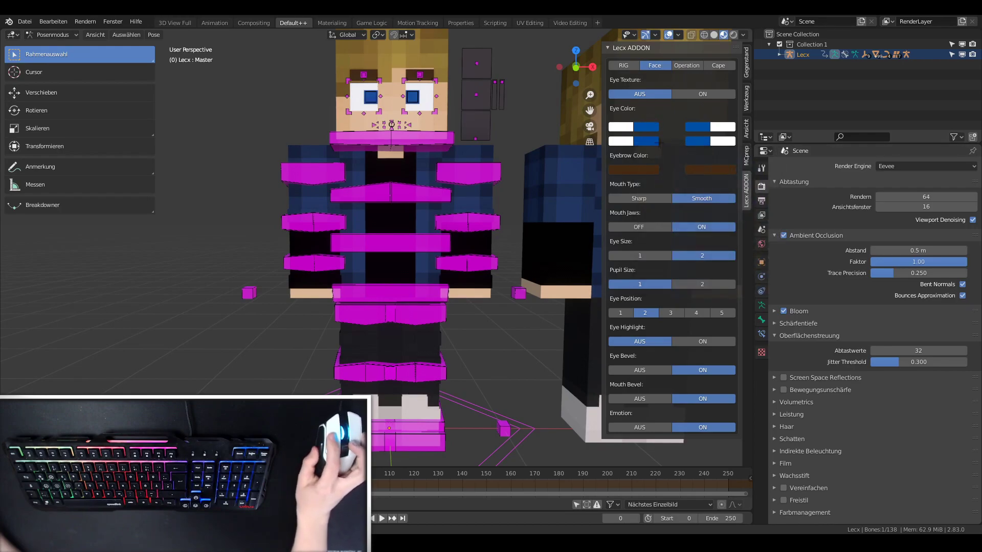
pyautogui.click(644, 145)
pyautogui.click(720, 252)
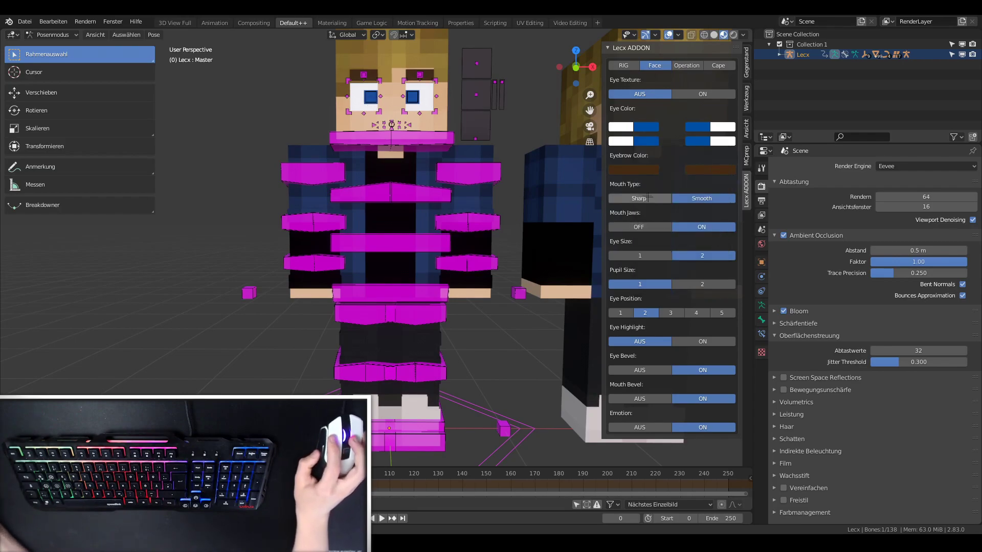
# Sample the light-brown hair colour into both Eyebrow Color swatches.
pyautogui.click(611, 169)
pyautogui.click(695, 282)
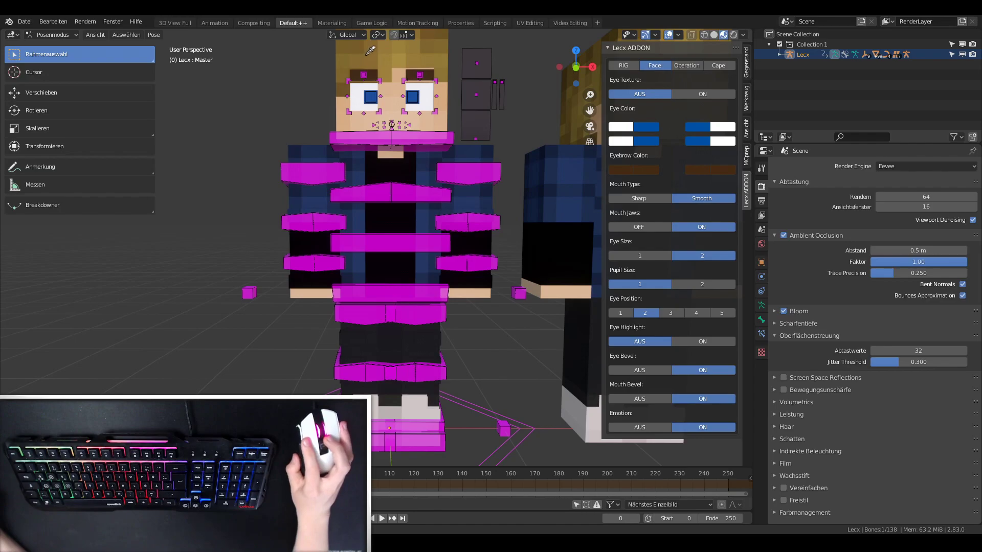
pyautogui.click(391, 54)
pyautogui.click(646, 170)
pyautogui.click(656, 171)
pyautogui.click(733, 282)
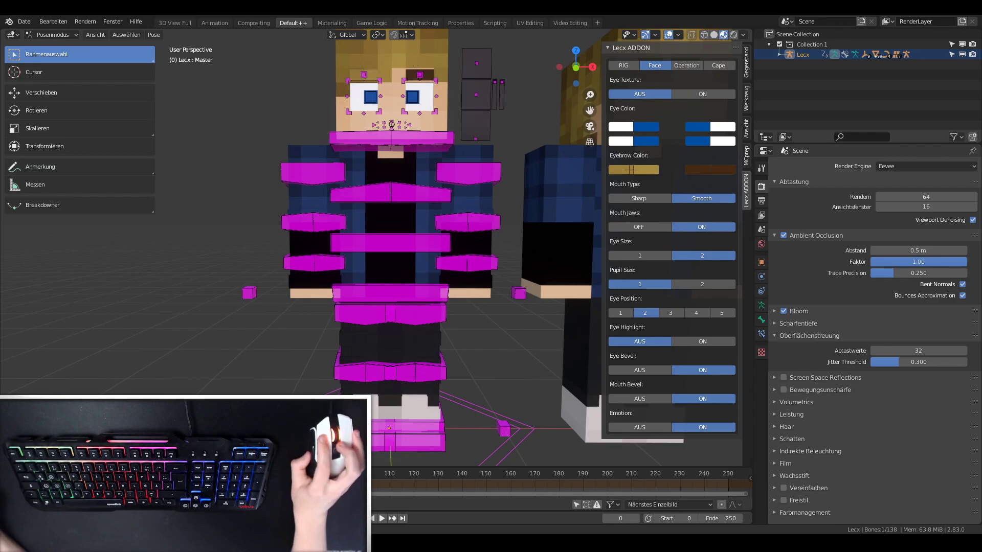
pyautogui.click(694, 165)
pyautogui.click(771, 282)
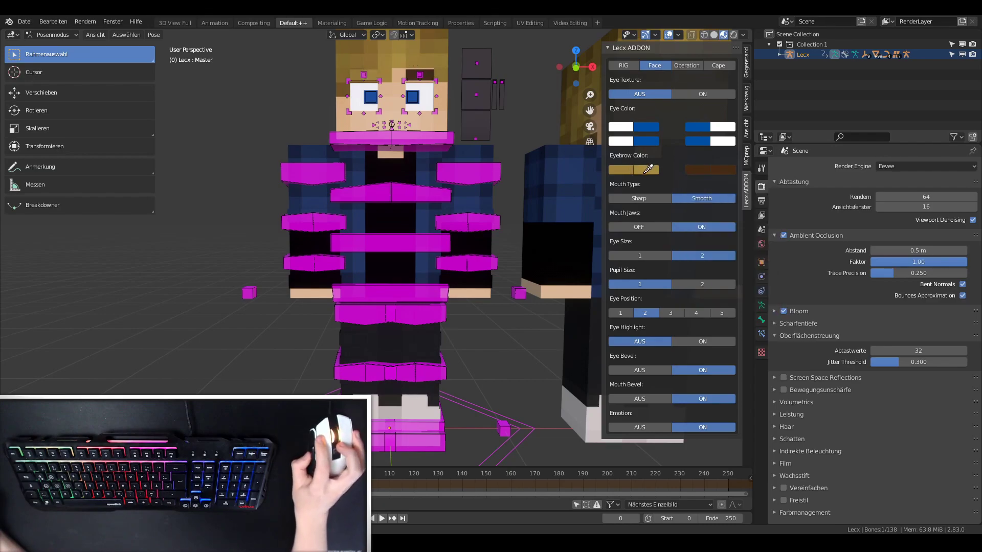
pyautogui.click(722, 171)
pyautogui.click(796, 285)
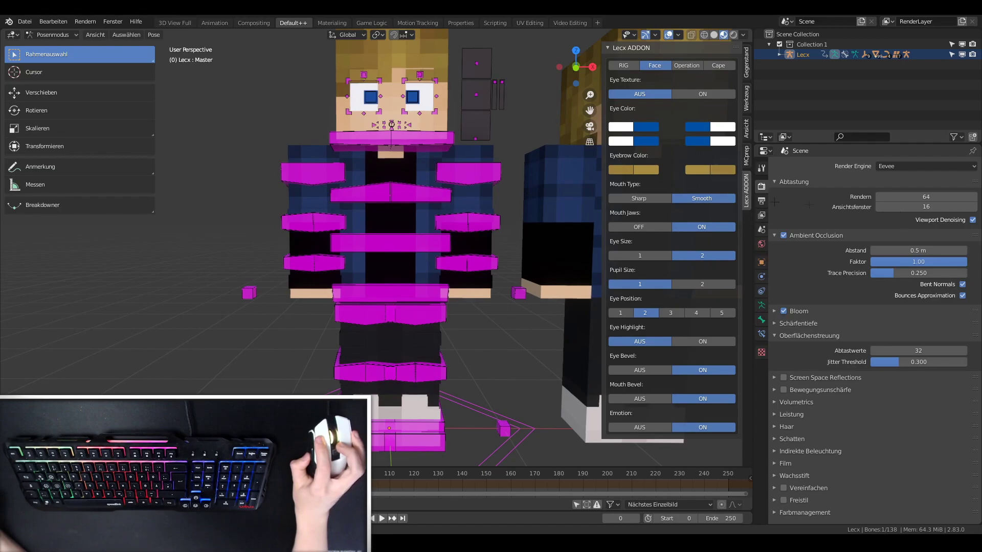
# Turn off mouth jaws, keep eye size 2, shrink the pupils and set Eye Position to 1.
pyautogui.scroll(-1, 391, 85)
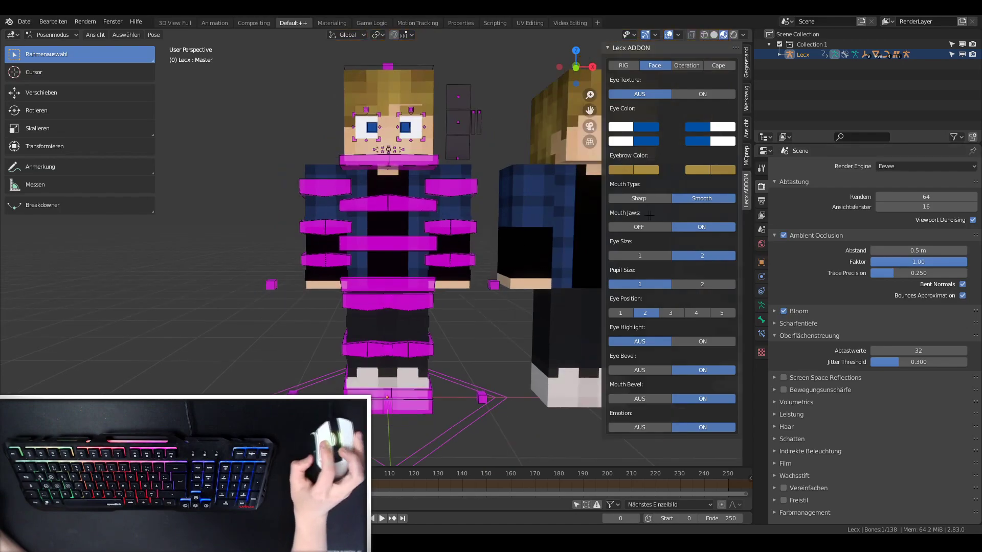
pyautogui.click(680, 225)
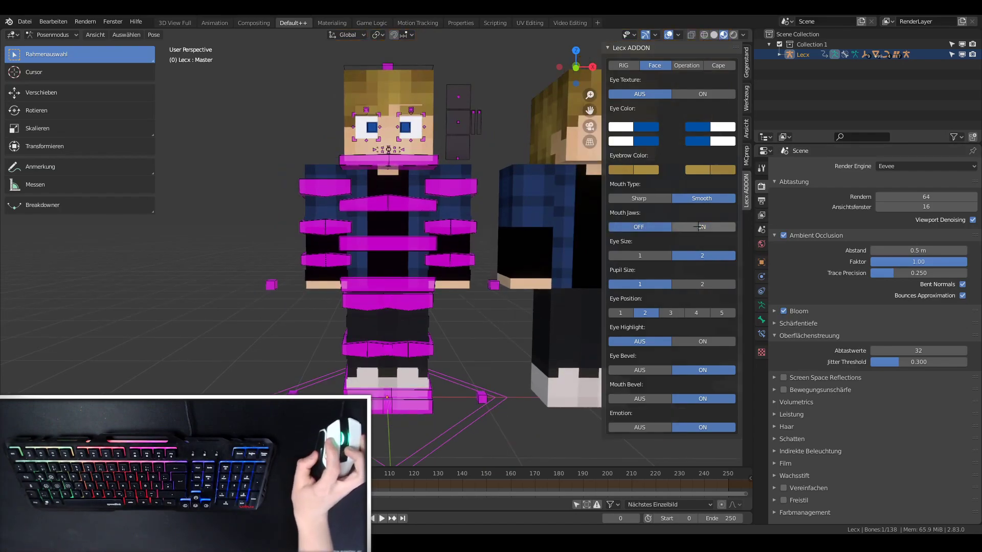
pyautogui.click(630, 259)
pyautogui.click(645, 258)
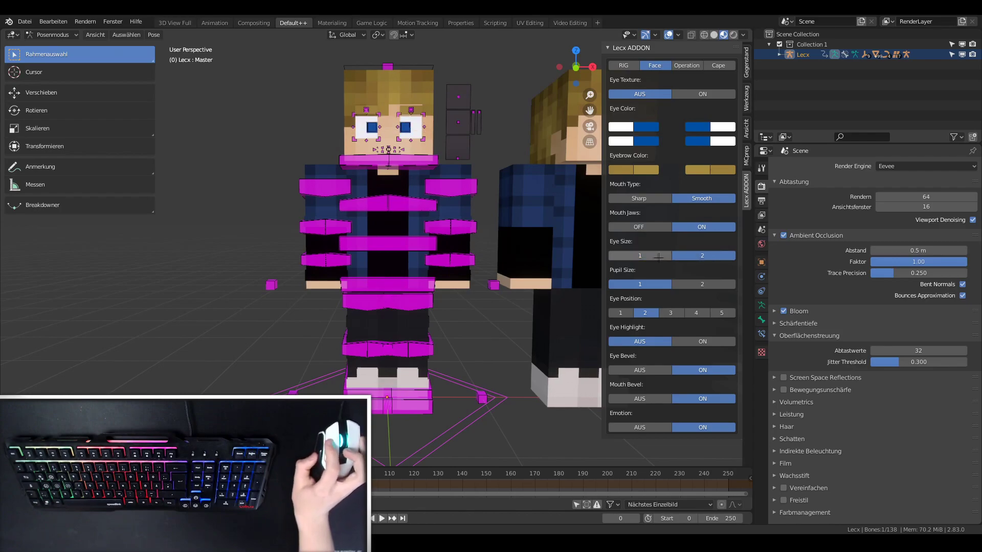
pyautogui.click(657, 259)
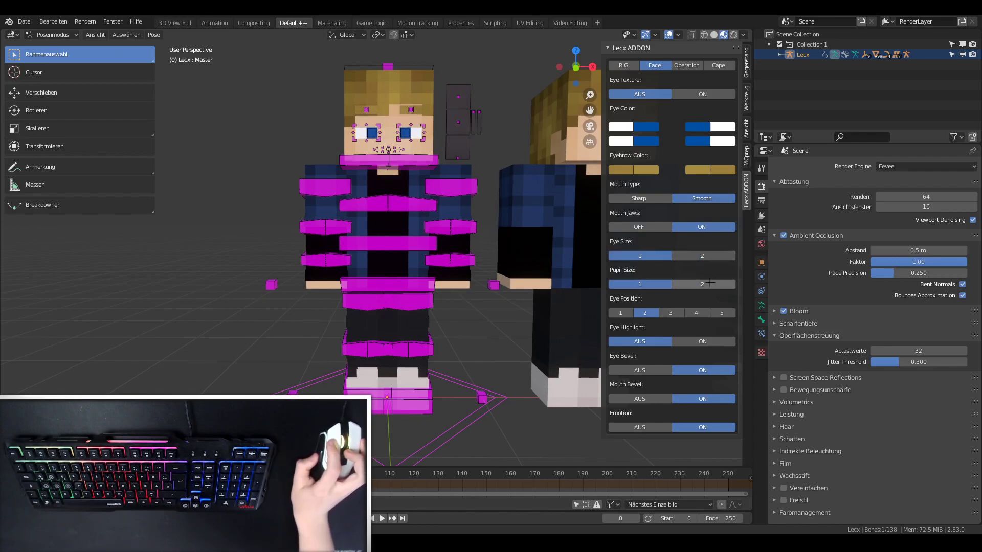
pyautogui.click(708, 256)
pyautogui.click(662, 284)
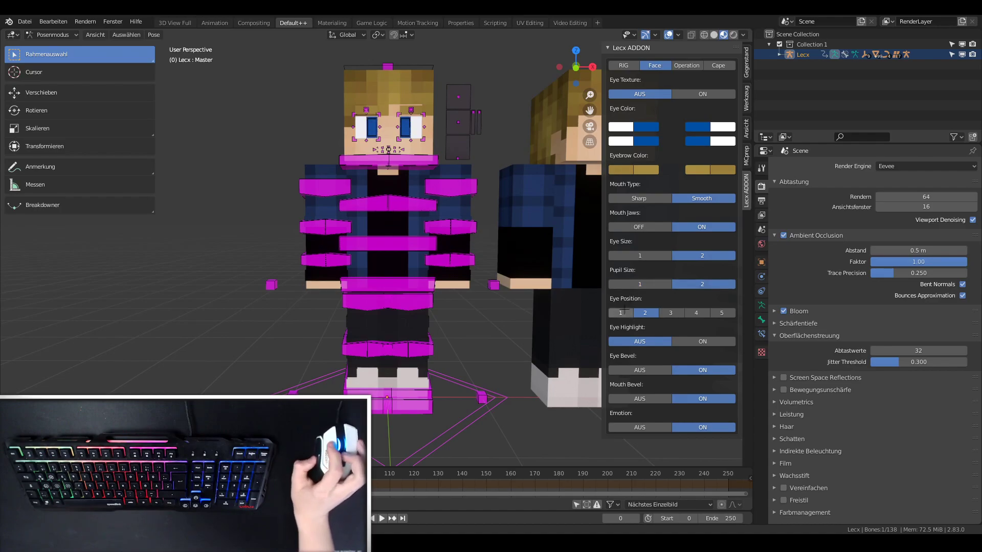
pyautogui.click(639, 285)
pyautogui.click(620, 313)
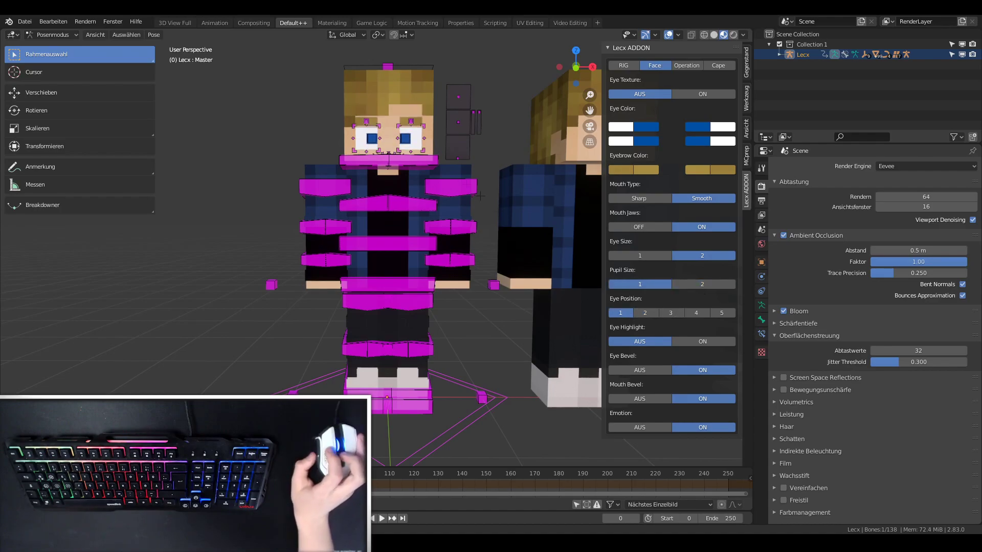
# In front view, turn eye highlights off, keep eye bevel on and enable mouth bevel.
pyautogui.scroll(3, 419, 114)
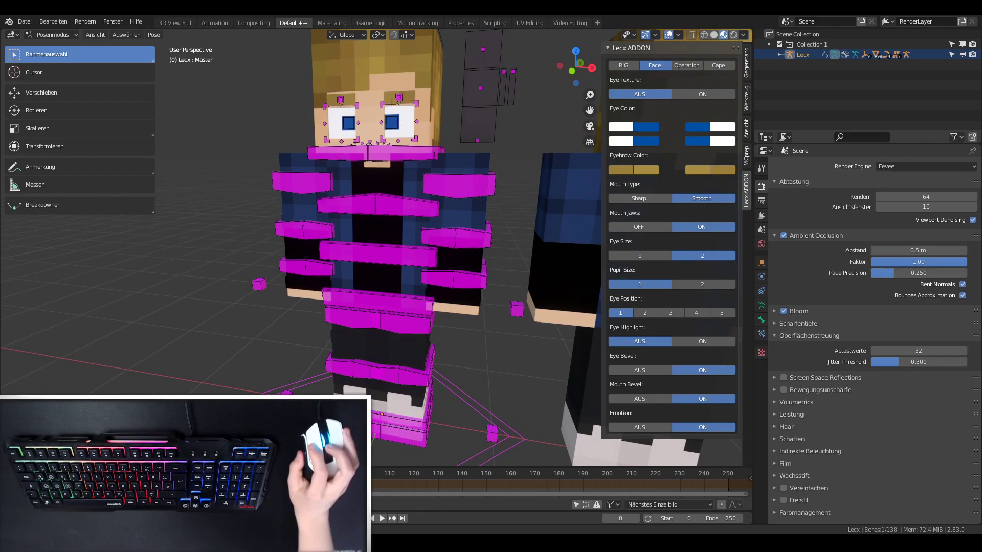
pyautogui.scroll(-3, 595, 214)
pyautogui.press('KP_1')
pyautogui.scroll(3, 532, 170)
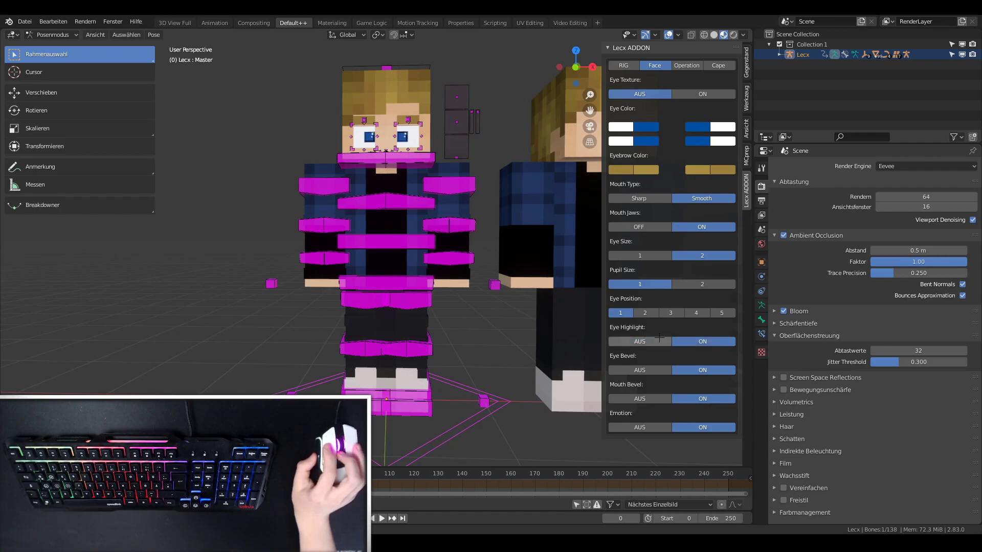
pyautogui.scroll(3, 355, 78)
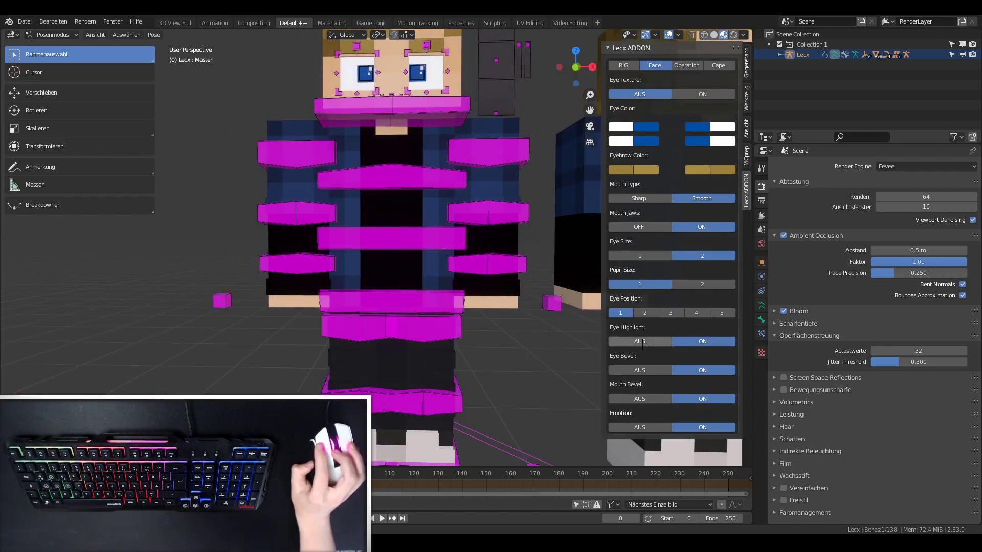
pyautogui.click(639, 342)
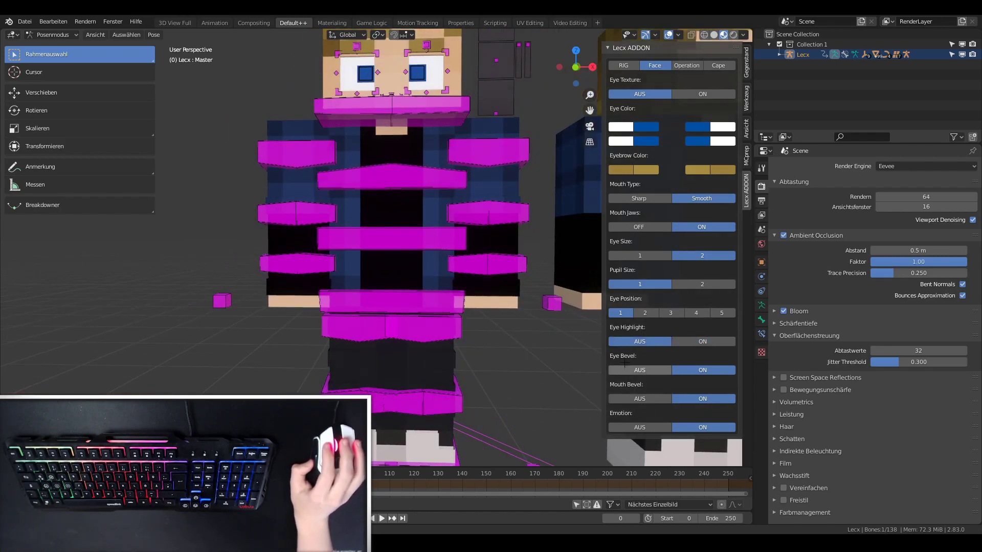
pyautogui.click(652, 372)
pyautogui.click(691, 375)
pyautogui.click(685, 404)
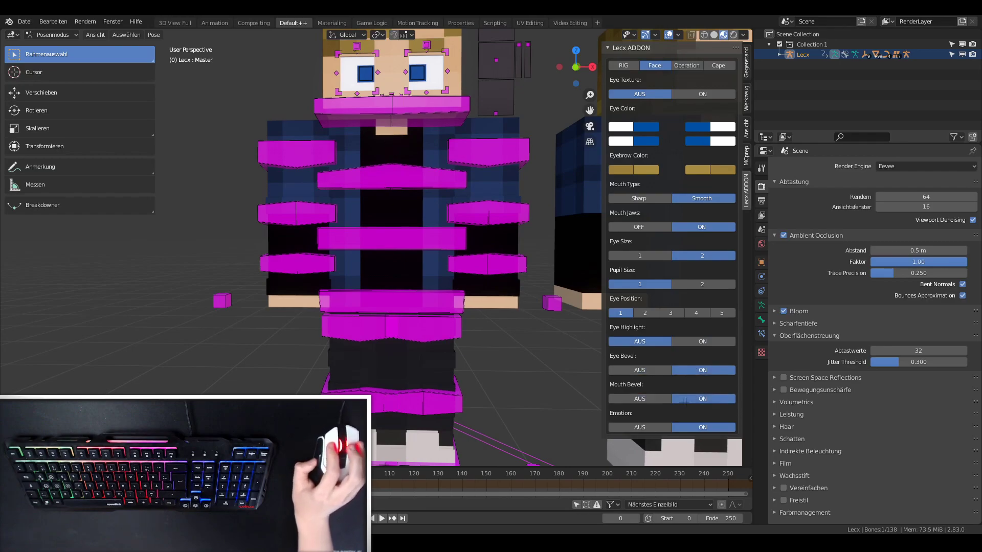
# Show the rig's Operation settings.
pyautogui.scroll(-3, 511, 230)
pyautogui.scroll(-3, 512, 231)
pyautogui.click(690, 66)
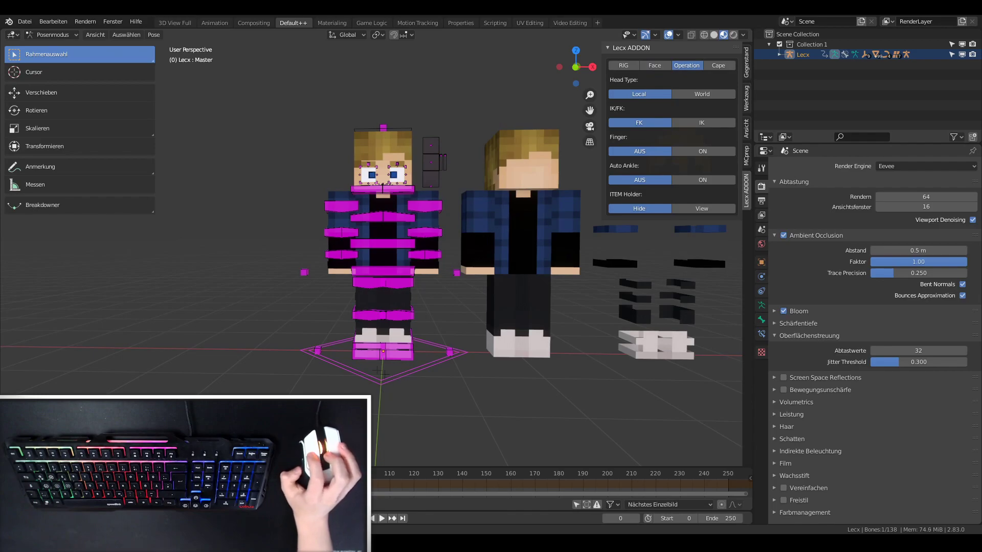
# Set the rig's Head Type to World and test a free trackball rotation, cancelling it.
pyautogui.hotkey('shift', 'space')
pyautogui.press('r')
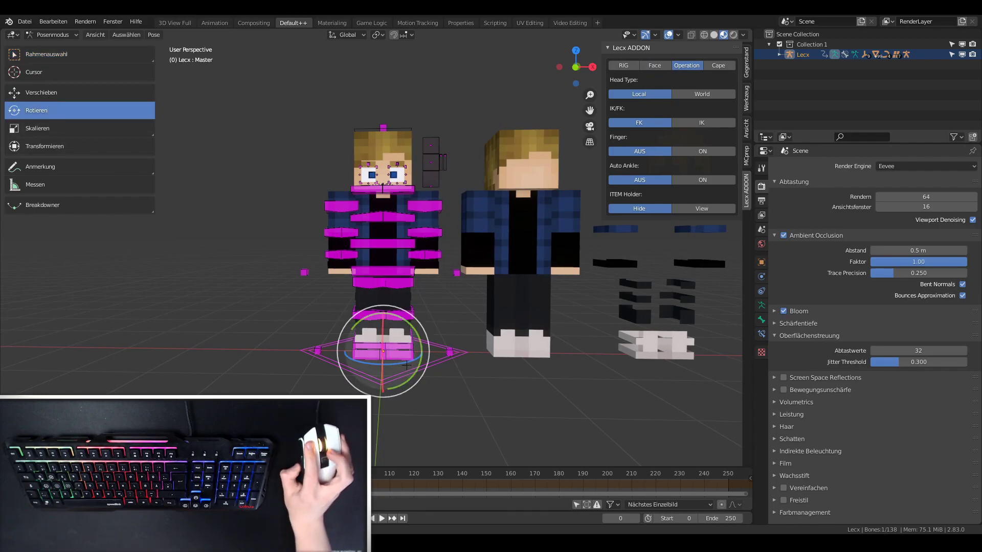
pyautogui.moveTo(407, 365); pyautogui.dragTo(455, 271, button='middle')
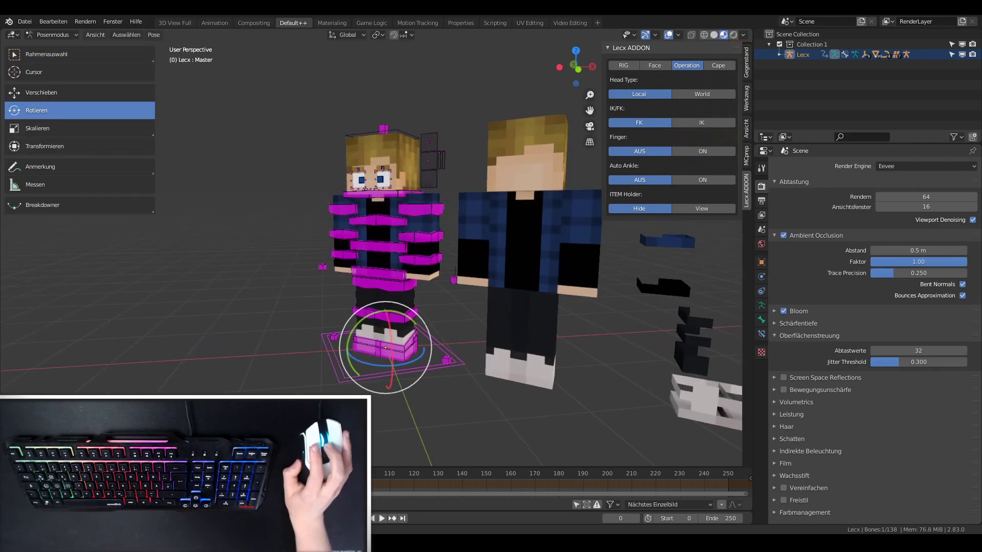
pyautogui.click(706, 94)
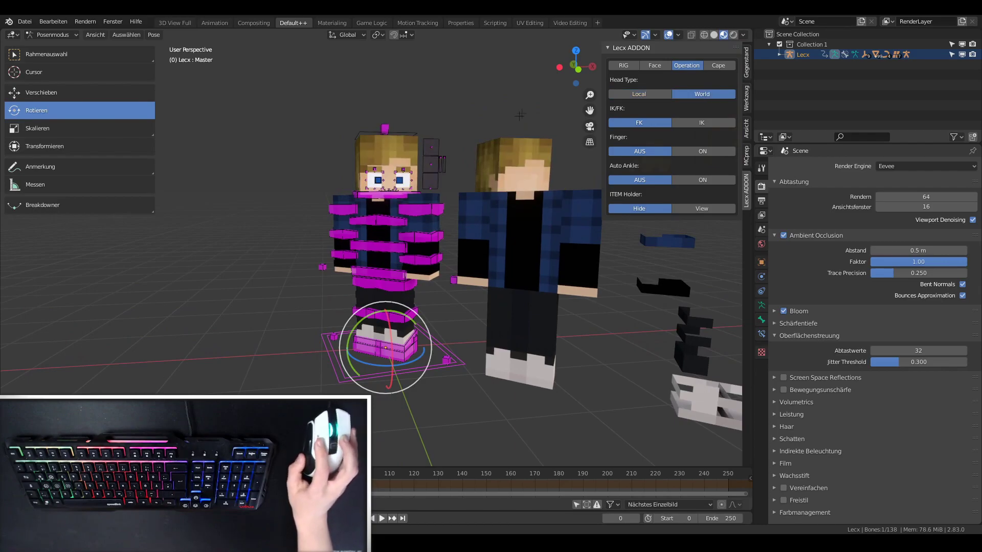
pyautogui.press('r')
pyautogui.press('r')
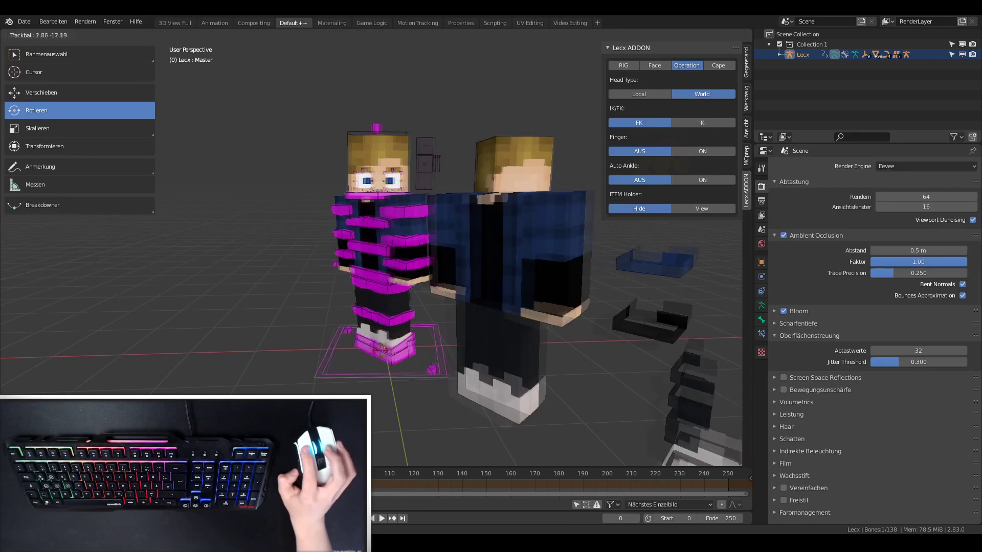
pyautogui.press('Escape')
# Select the head and root bones, test-rotate the whole rig, cancel, and switch to the Move tool.
pyautogui.click(394, 168)
pyautogui.click(384, 347)
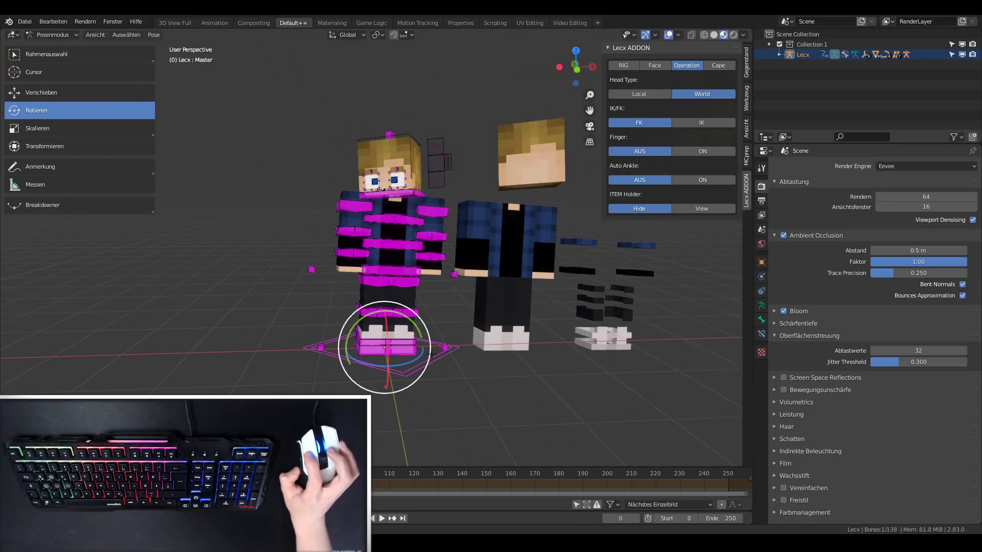
pyautogui.press('r')
pyautogui.press('r')
pyautogui.press('Escape')
pyautogui.moveTo(460, 256); pyautogui.dragTo(491, 256, button='middle')
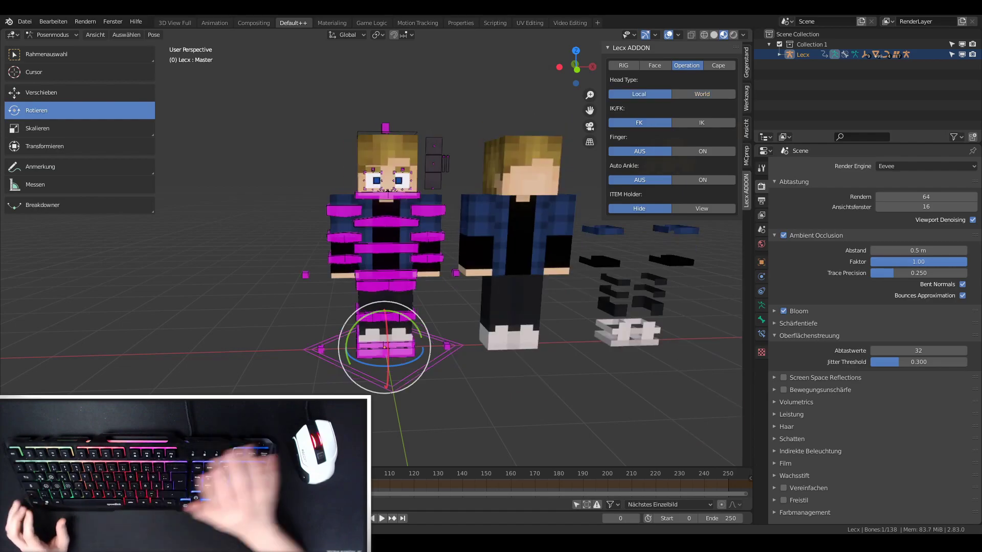
pyautogui.click(151, 94)
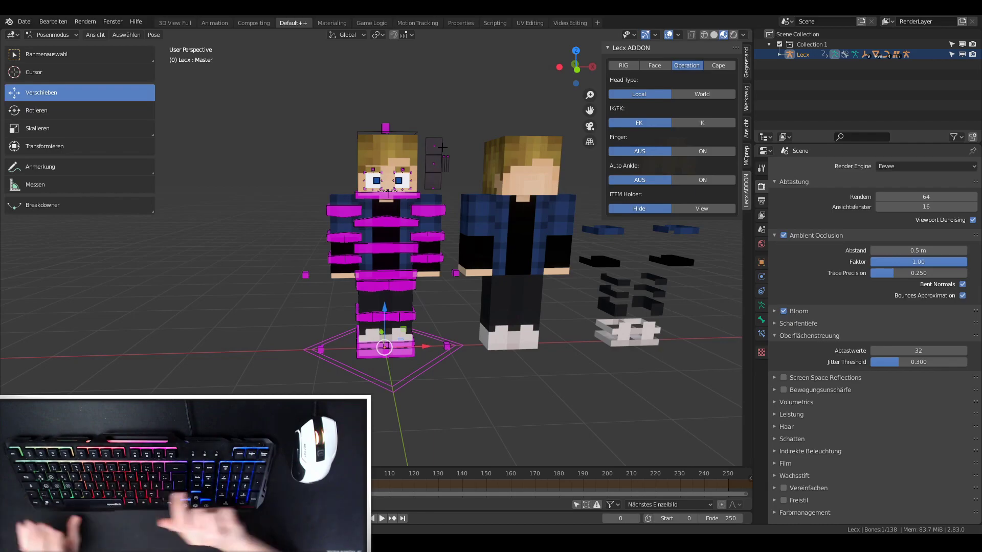
pyautogui.scroll(3, 442, 148)
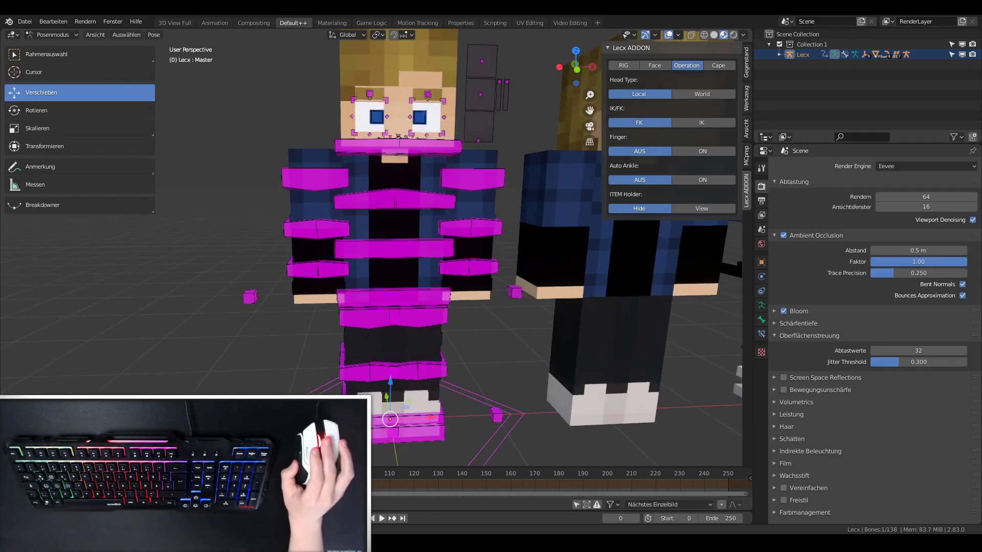
pyautogui.scroll(-3, 372, 248)
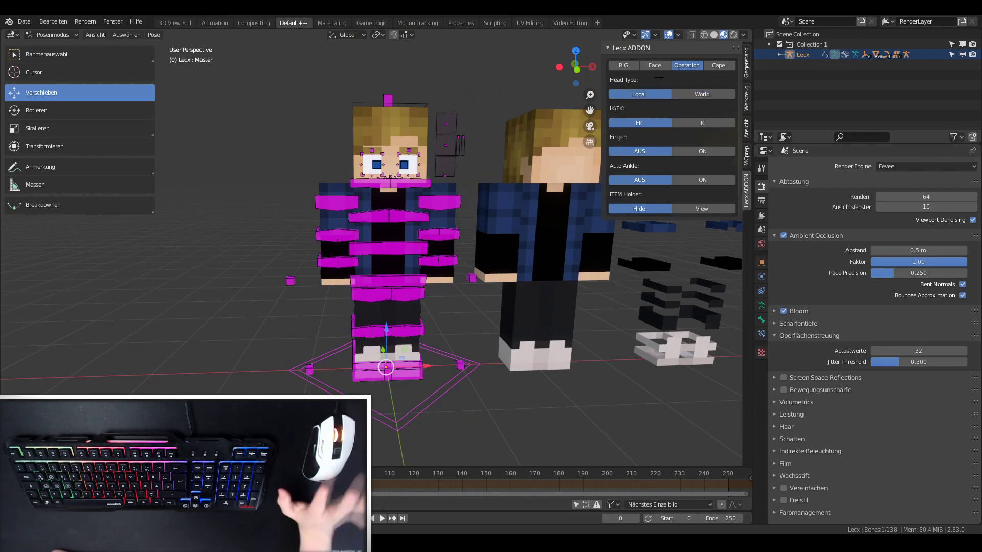
# Bend the left arm with IK control, then switch the arms back to FK.
pyautogui.click(698, 124)
pyautogui.moveTo(443, 290)
pyautogui.mouseDown()
pyautogui.moveTo(423, 270)
pyautogui.moveTo(445, 246)
pyautogui.mouseUp()
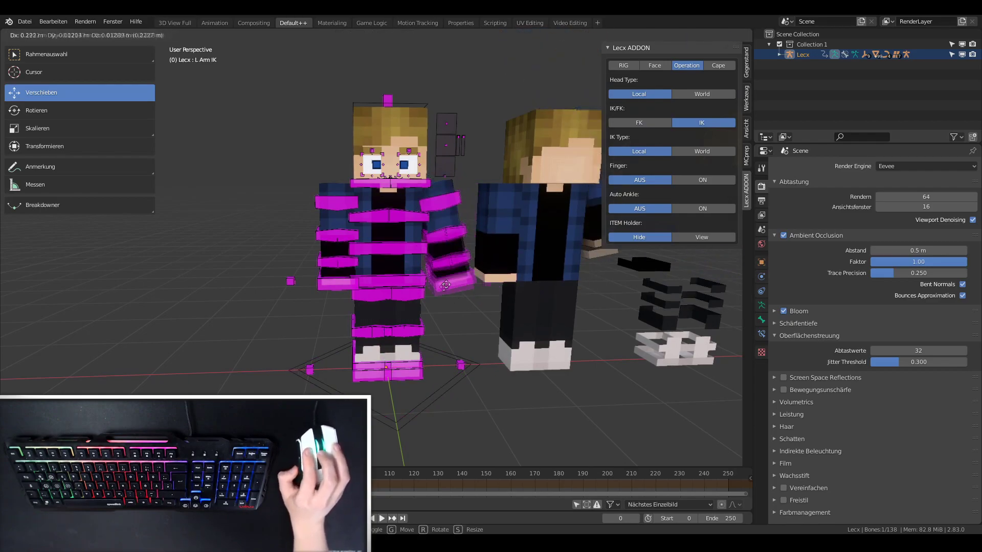
pyautogui.click(445, 246)
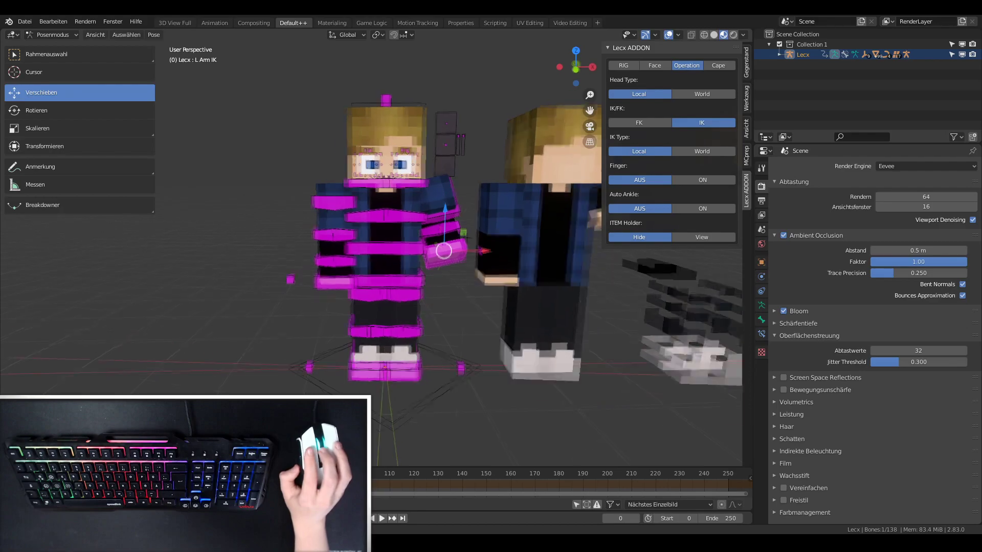
pyautogui.moveTo(445, 246); pyautogui.dragTo(511, 205, button='middle')
pyautogui.click(640, 123)
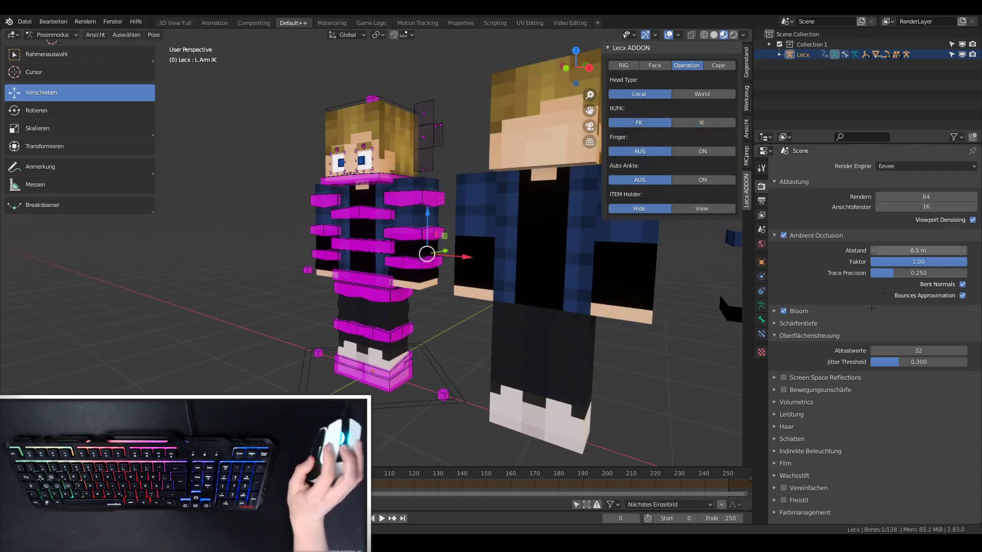
# Enable finger bones, test them moving together, then set fingers to move individually.
pyautogui.click(685, 152)
pyautogui.click(703, 180)
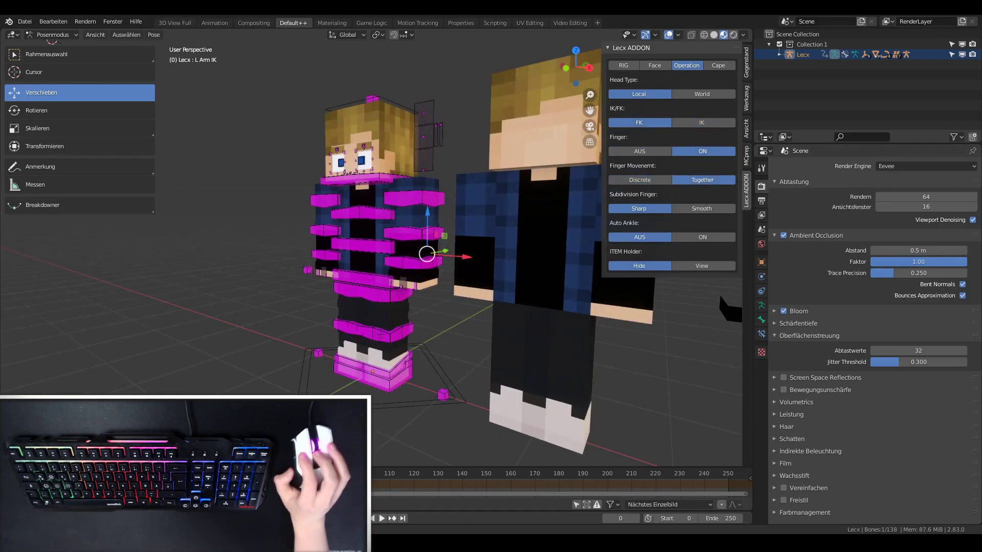
pyautogui.scroll(3, 409, 287)
pyautogui.scroll(2, 409, 287)
pyautogui.click(435, 301)
pyautogui.press('g')
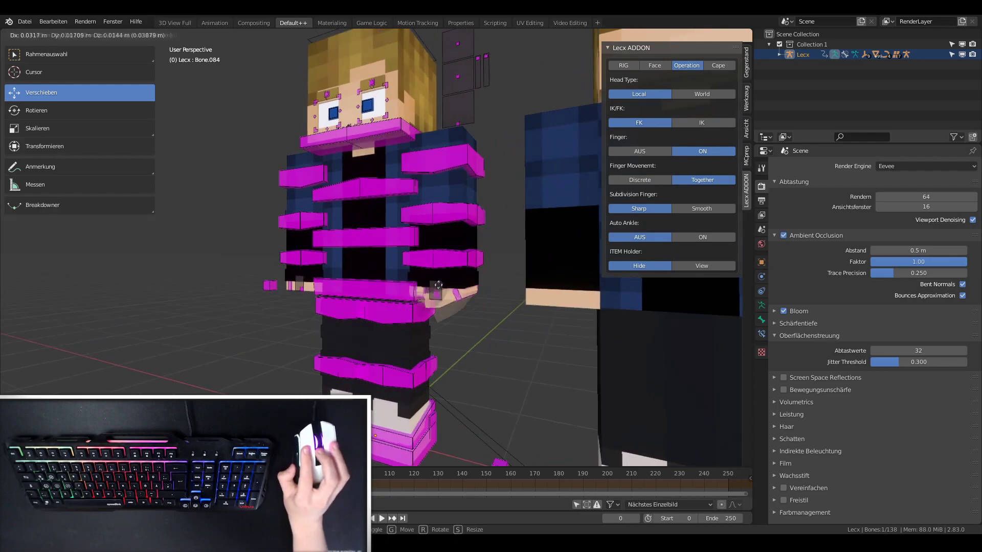
pyautogui.rightClick(443, 287)
pyautogui.click(656, 180)
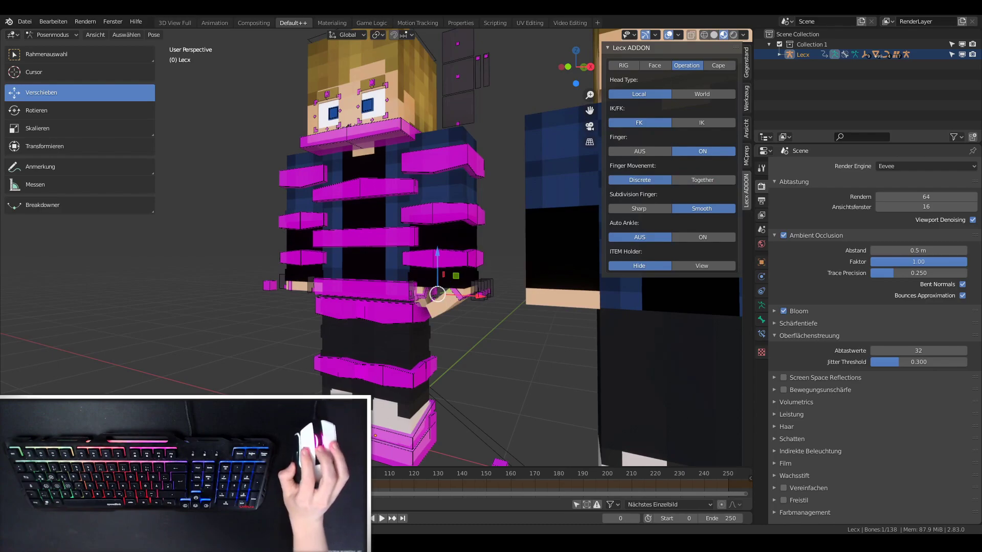
# Bend a single finger bone, then turn the finger bones off.
pyautogui.moveTo(481, 296); pyautogui.dragTo(494, 278, button='middle')
pyautogui.click(499, 272)
pyautogui.press('g')
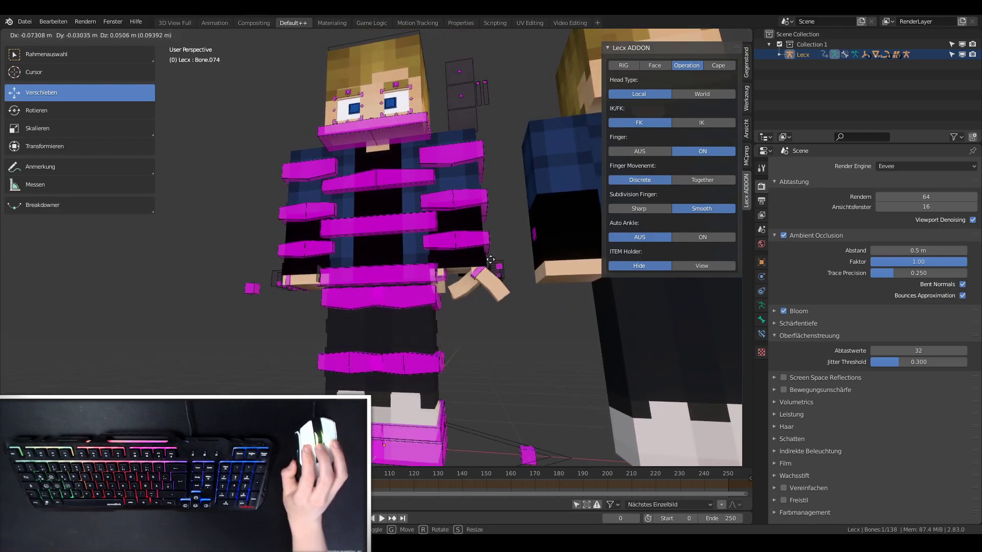
pyautogui.click(490, 259)
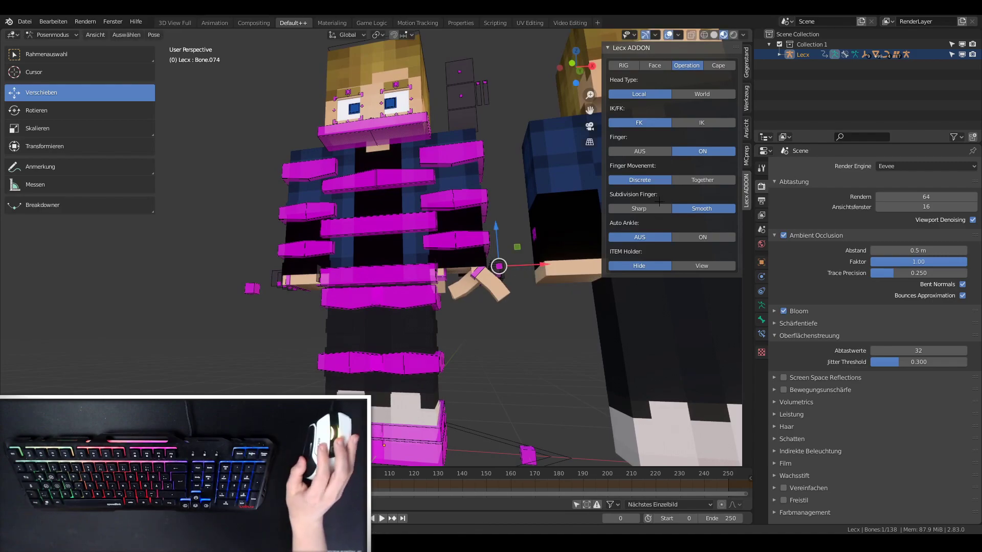
pyautogui.click(643, 149)
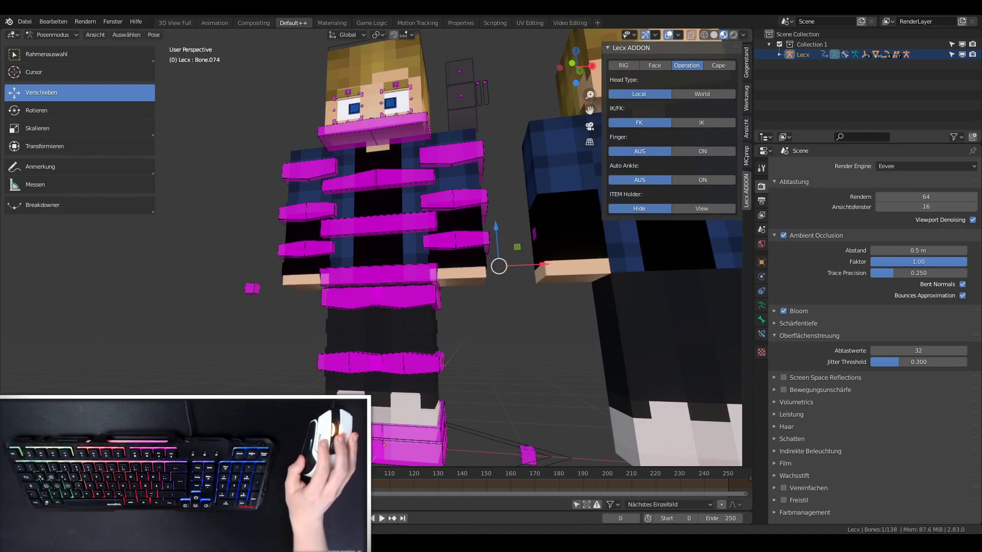
# Lower the left arm beside the body using IK, then turn the rig's cape on.
pyautogui.click(718, 125)
pyautogui.click(505, 253)
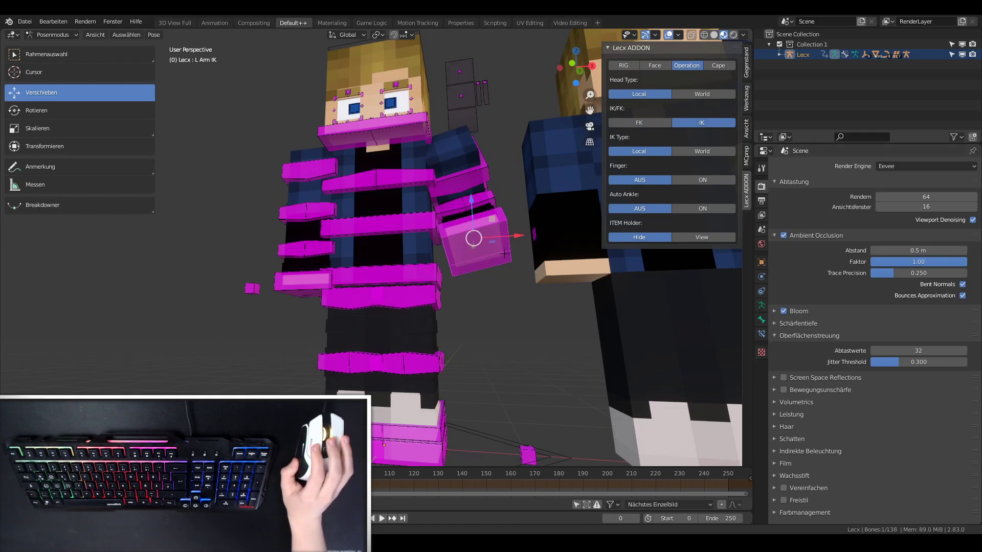
pyautogui.moveTo(473, 238); pyautogui.dragTo(463, 289)
pyautogui.moveTo(462, 289); pyautogui.dragTo(452, 291, button='middle')
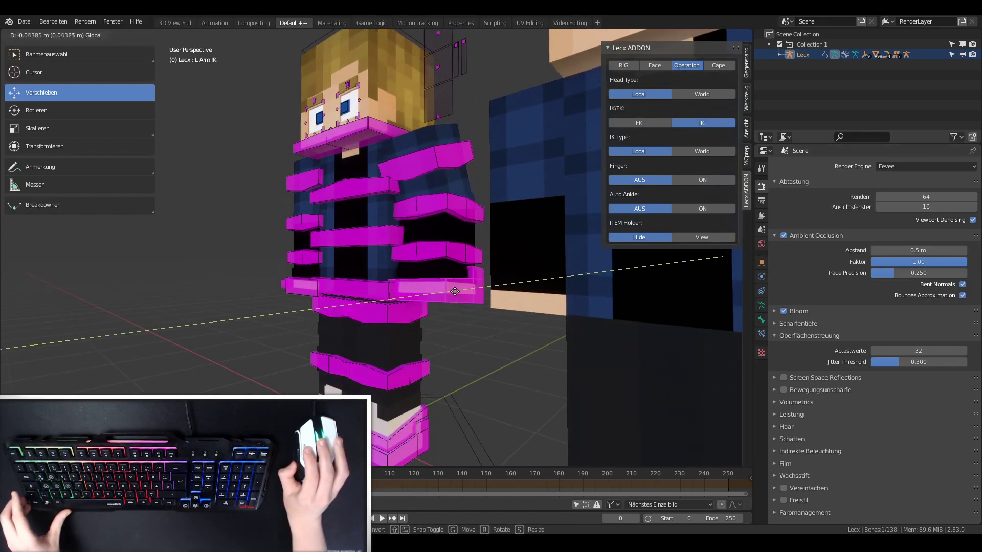
pyautogui.click(452, 290)
pyautogui.moveTo(452, 290); pyautogui.dragTo(705, 134, button='middle')
pyautogui.scroll(-3, 456, 290)
pyautogui.click(439, 279)
pyautogui.click(718, 65)
pyautogui.click(676, 93)
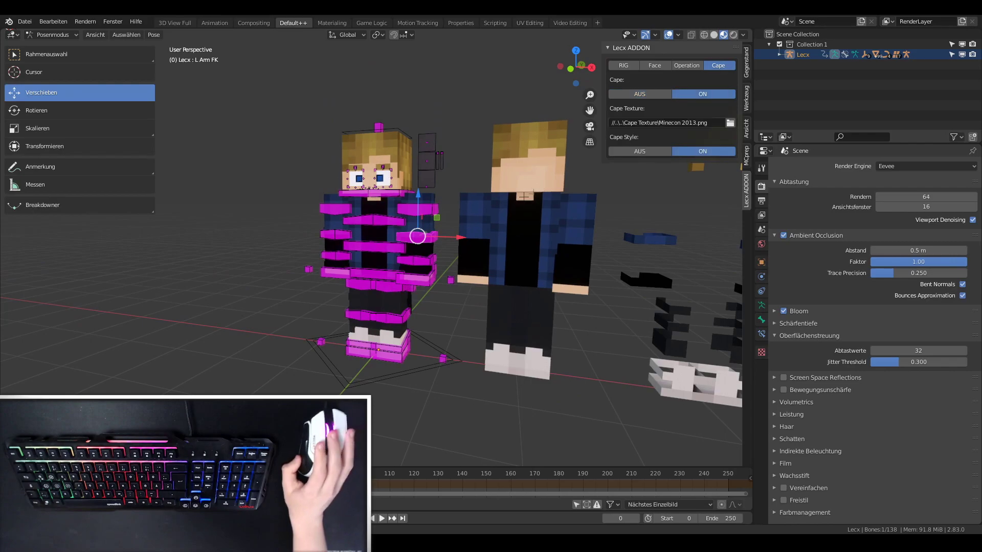
# Set Cape to AUS, deselect all bones with Alt+A, and return to Object Mode.
pyautogui.moveTo(563, 153); pyautogui.dragTo(351, 252, button='middle')
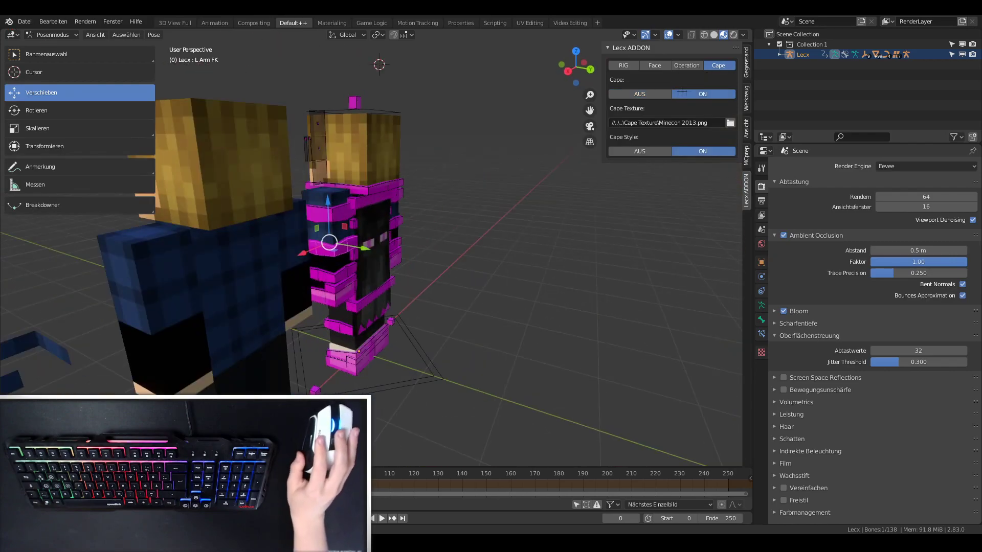
pyautogui.click(639, 94)
pyautogui.moveTo(512, 256); pyautogui.dragTo(441, 323, button='middle')
pyautogui.click(442, 323)
pyautogui.hotkey('alt', 'a')
pyautogui.scroll(-3, 512, 358)
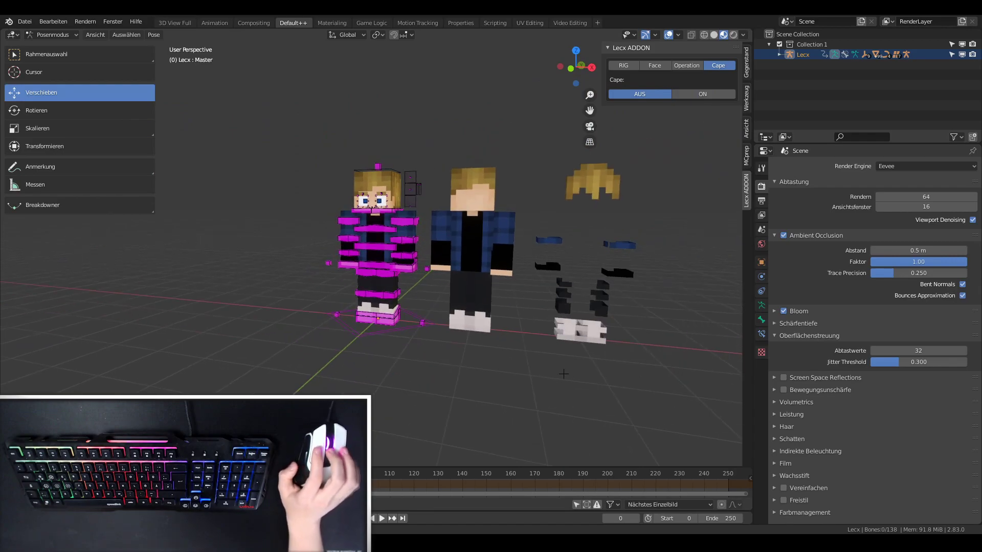
pyautogui.hotkey('ctrl', 'Tab')
pyautogui.click(488, 199)
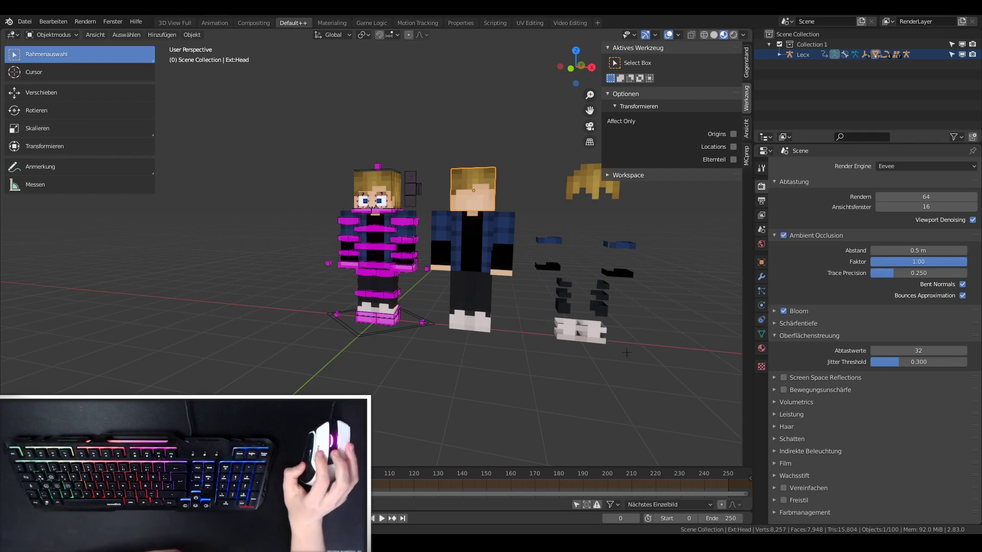
# Undo twice, then box-select and delete the right model's body, arms and legs.
pyautogui.hotkey('ctrl', 'z')
pyautogui.hotkey('ctrl', 'z')
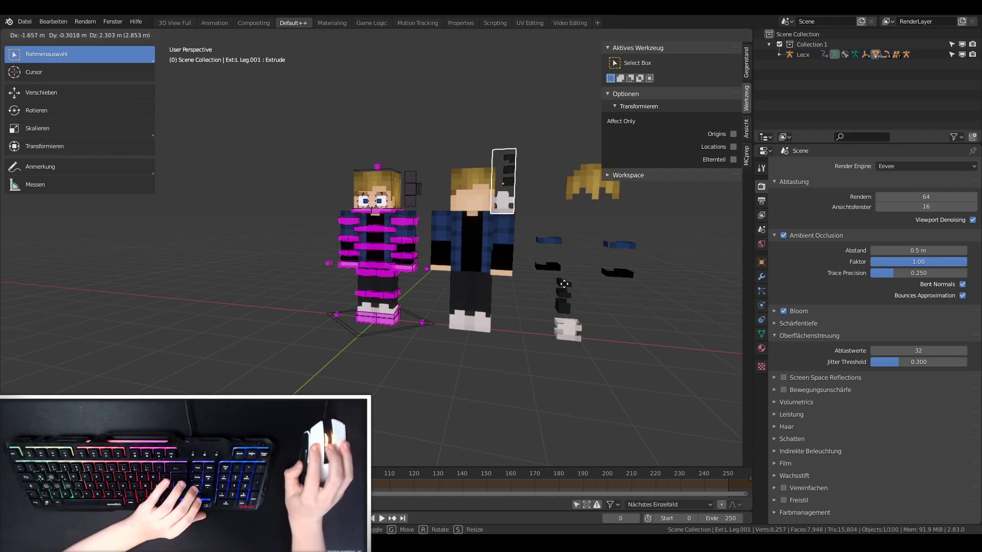
pyautogui.hotkey('ctrl', 'z')
pyautogui.moveTo(685, 358); pyautogui.dragTo(556, 219)
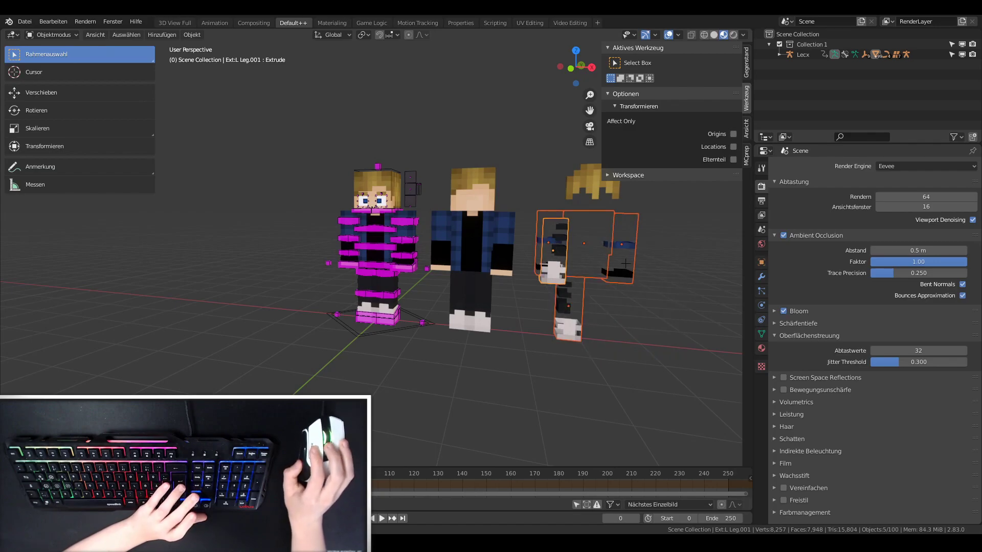
pyautogui.press('Delete')
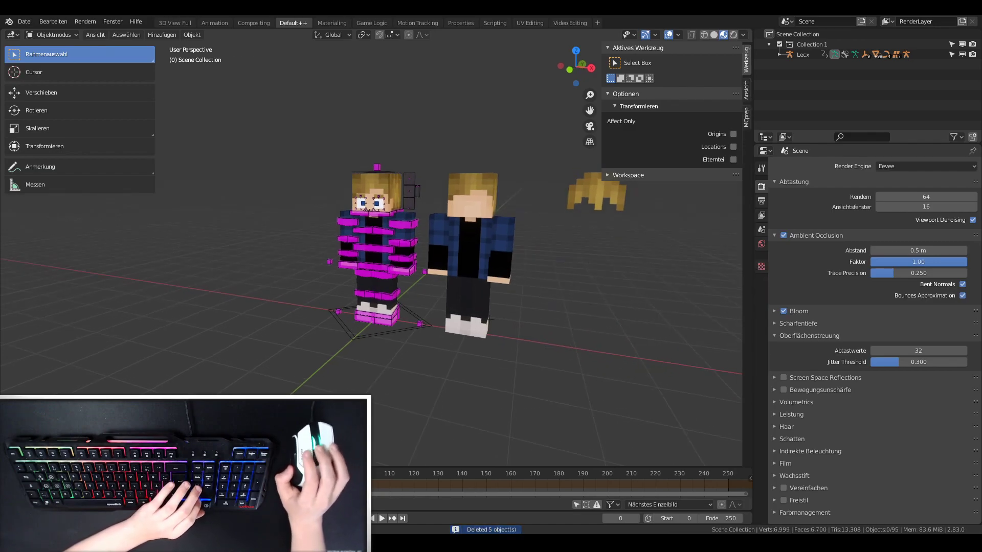
# Select the extruded character's head and isolate it in Local View.
pyautogui.scroll(2, 504, 265)
pyautogui.click(478, 241)
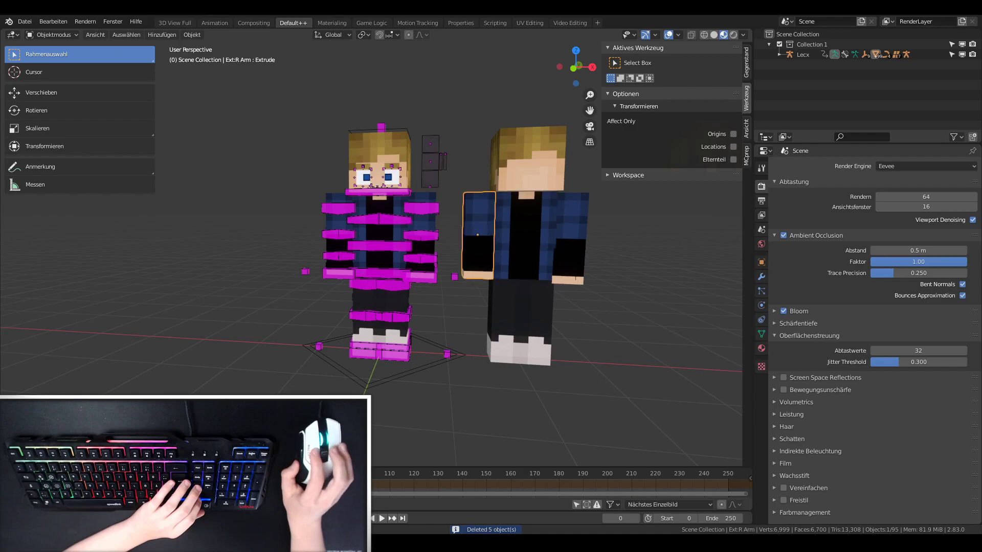
pyautogui.scroll(-3, 499, 290)
pyautogui.click(458, 202)
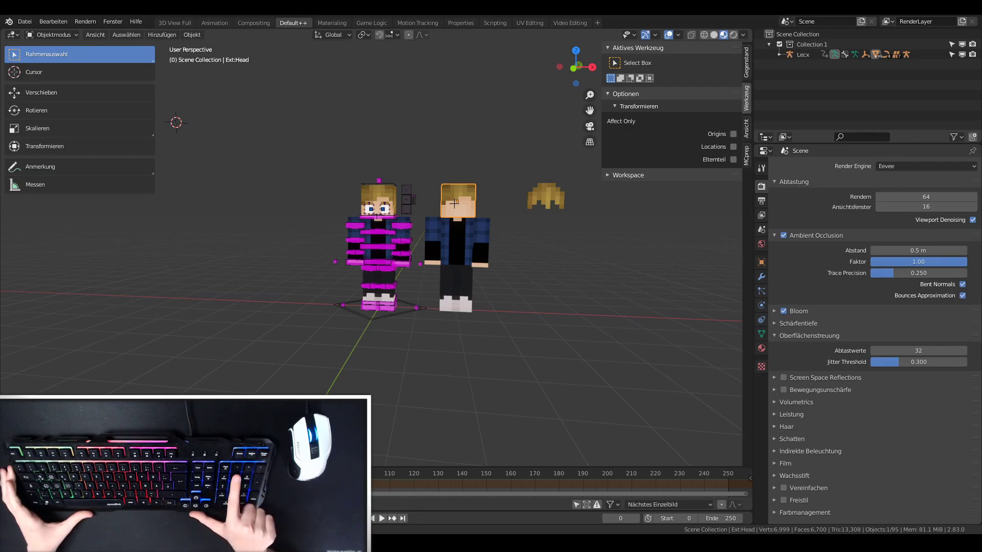
pyautogui.press('KP_Divide')
# Enter Edit Mode on the head layer with nothing selected.
pyautogui.scroll(4, 454, 203)
pyautogui.scroll(-1, 476, 237)
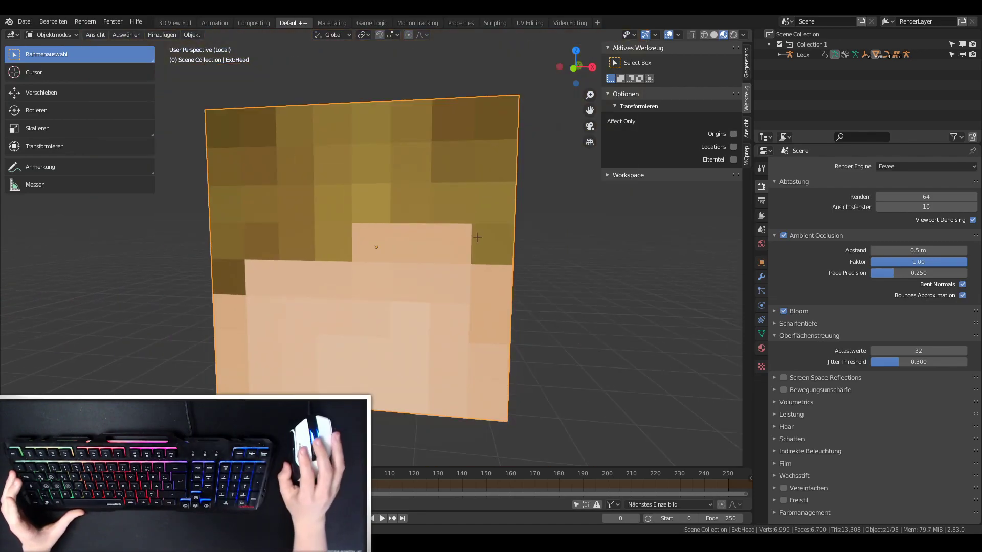
pyautogui.press('Tab')
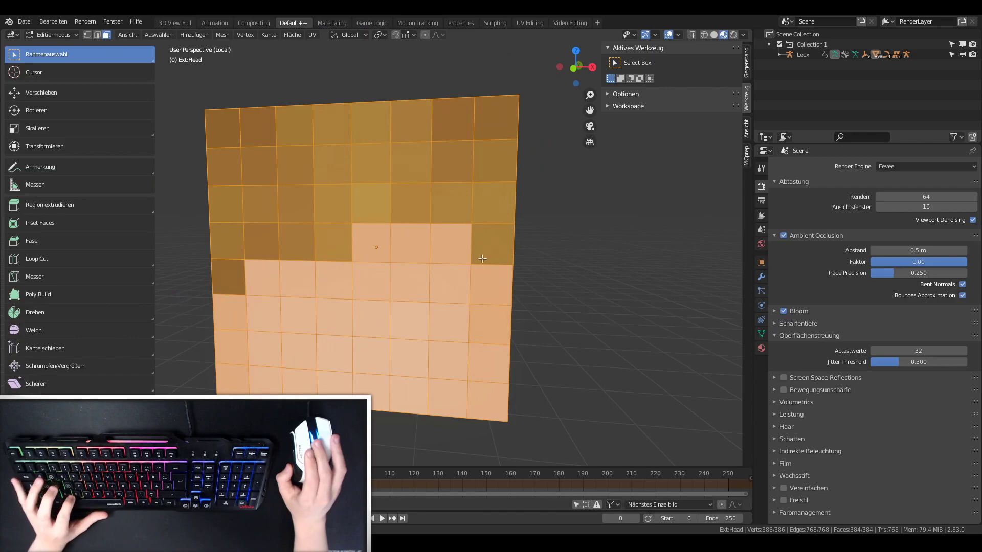
pyautogui.moveTo(482, 258); pyautogui.dragTo(662, 271, button='middle')
pyautogui.hotkey('alt', 'a')
pyautogui.scroll(-3, 345, 321)
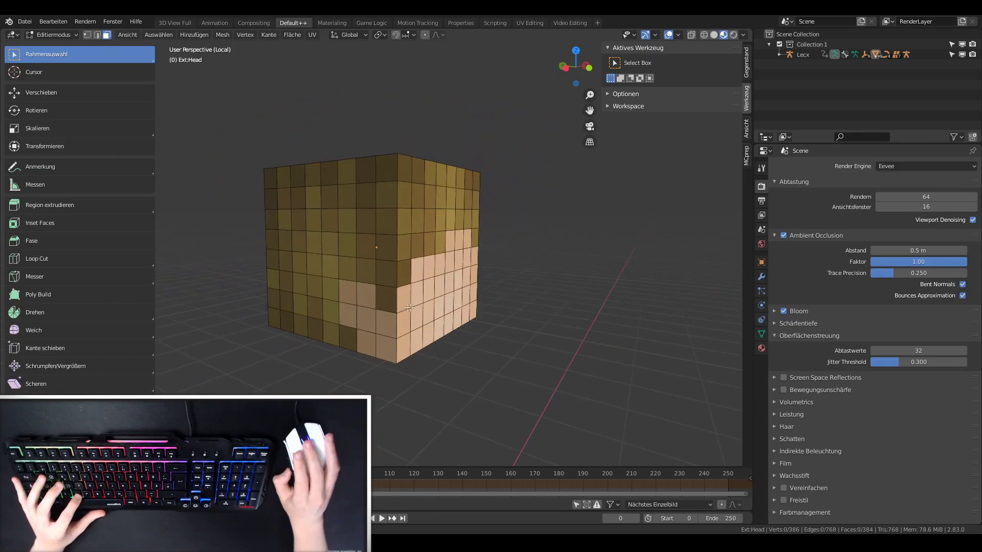
pyautogui.press('a')
pyautogui.moveTo(535, 258); pyautogui.dragTo(522, 276, button='middle')
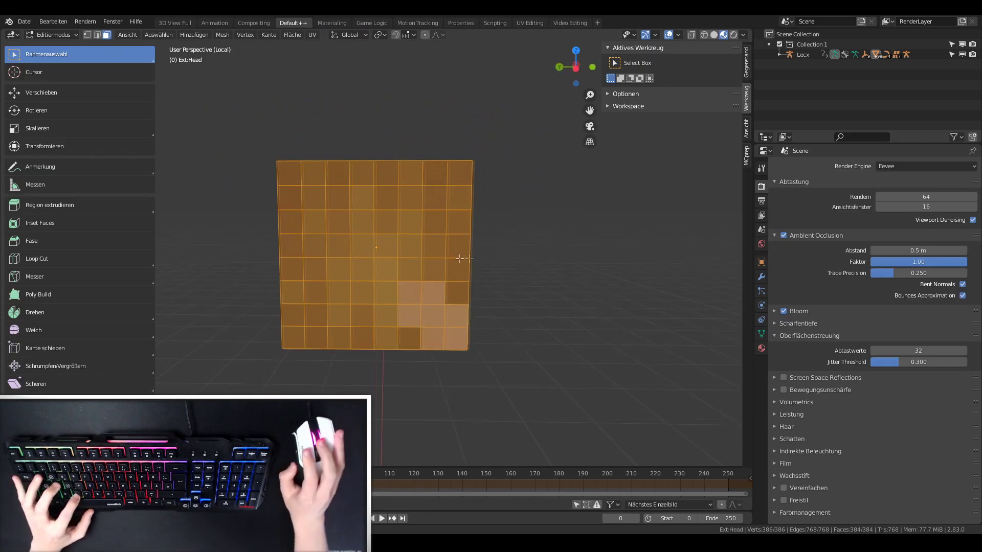
pyautogui.hotkey('alt', 'a')
# Select the seven skin-coloured squares on the head's lower front.
pyautogui.moveTo(446, 269); pyautogui.dragTo(420, 296, button='middle')
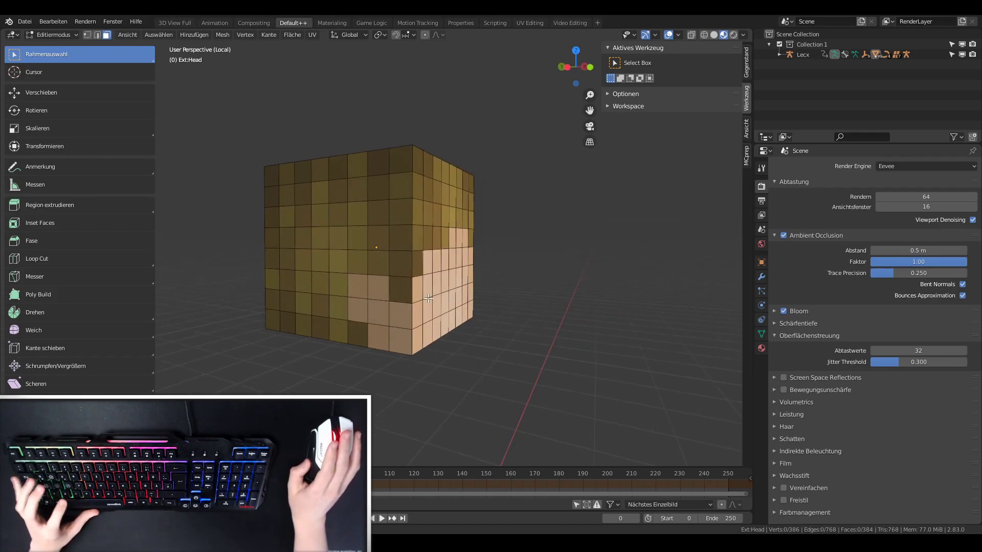
pyautogui.click(367, 298)
pyautogui.moveTo(367, 298); pyautogui.dragTo(384, 288, button='middle')
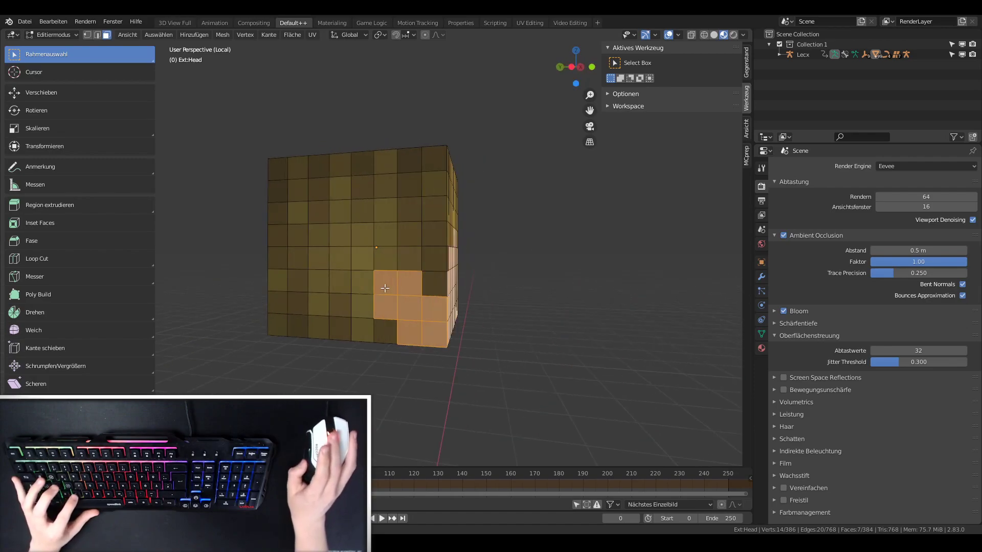
pyautogui.hotkey('alt', 'a')
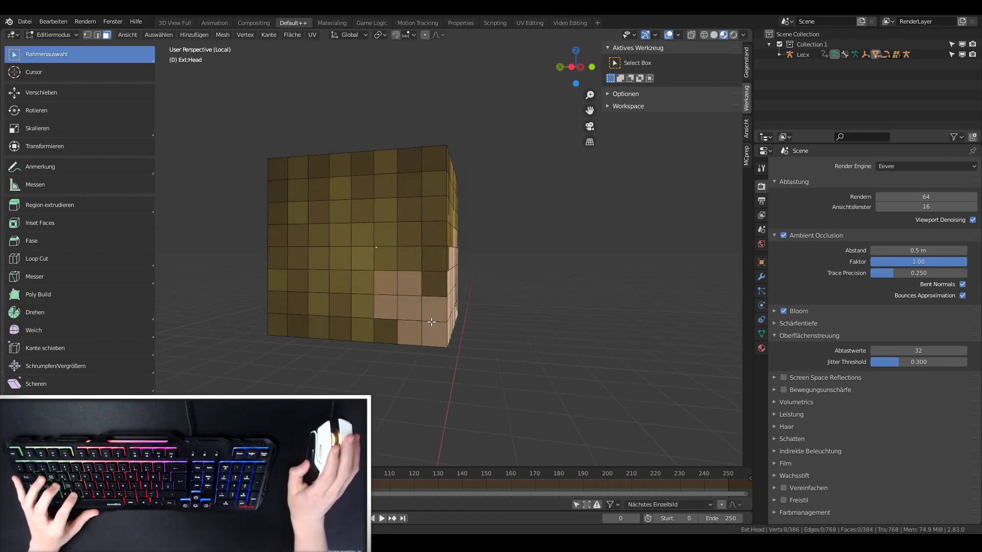
pyautogui.moveTo(395, 288); pyautogui.dragTo(415, 286, button='middle')
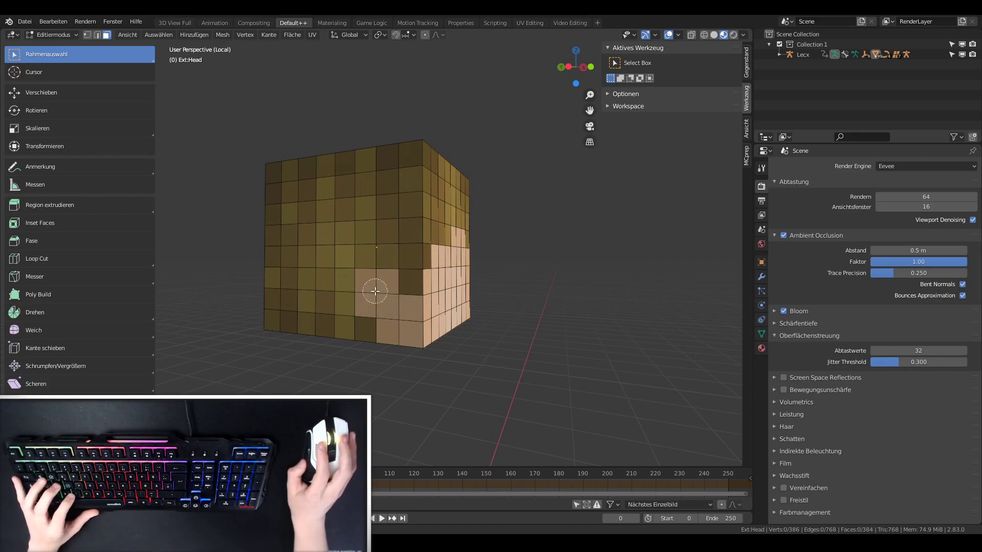
pyautogui.moveTo(375, 291); pyautogui.dragTo(399, 318)
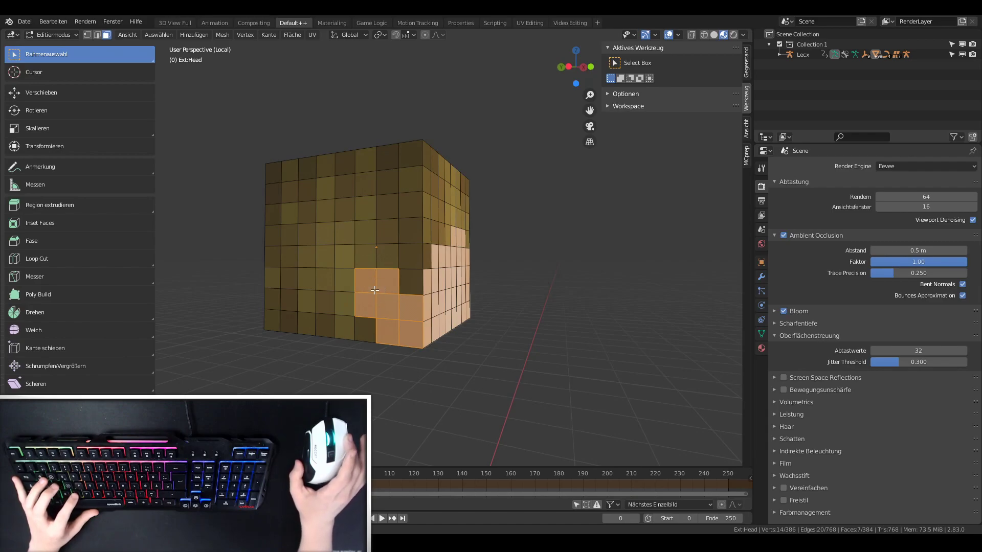
pyautogui.scroll(-1, 432, 264)
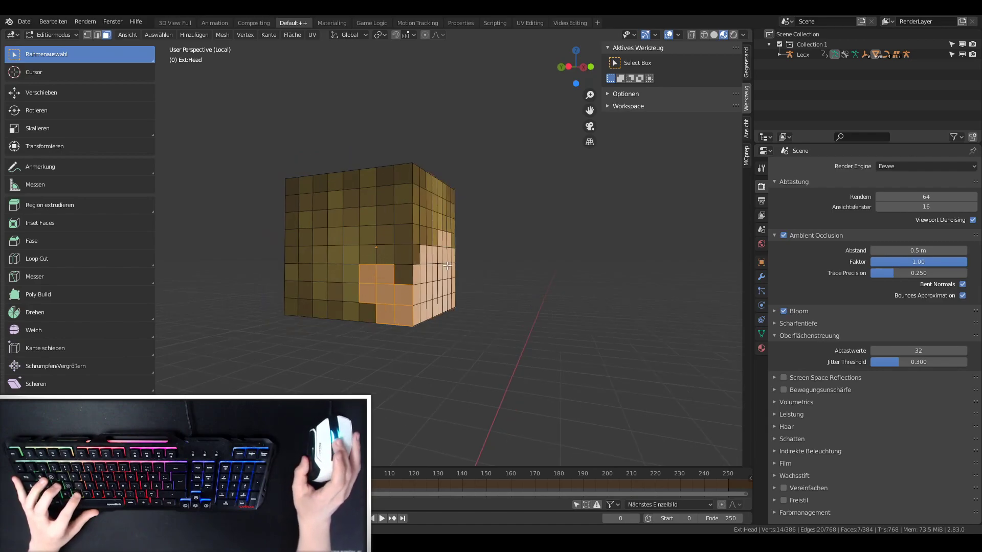
pyautogui.moveTo(448, 265); pyautogui.dragTo(355, 278, button='middle')
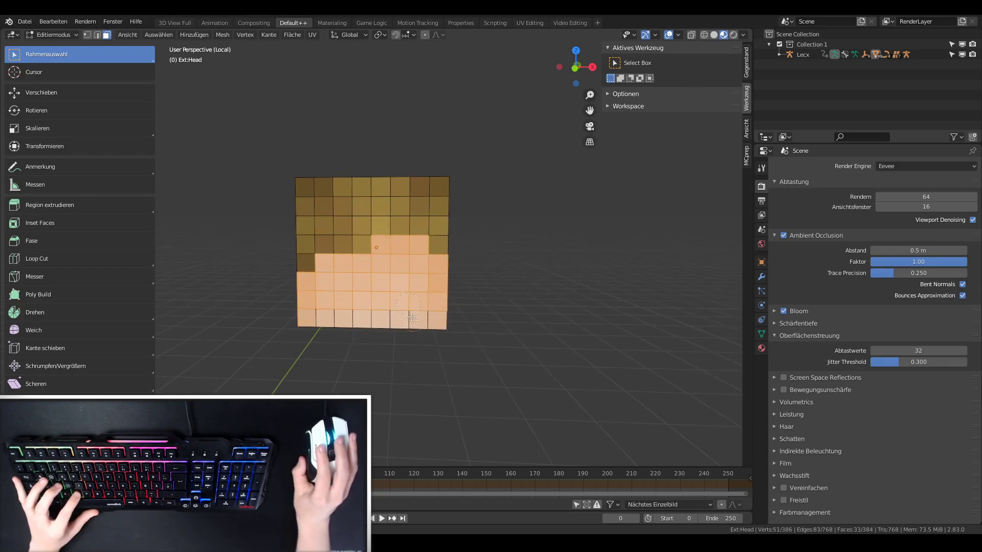
pyautogui.rightClick(481, 293)
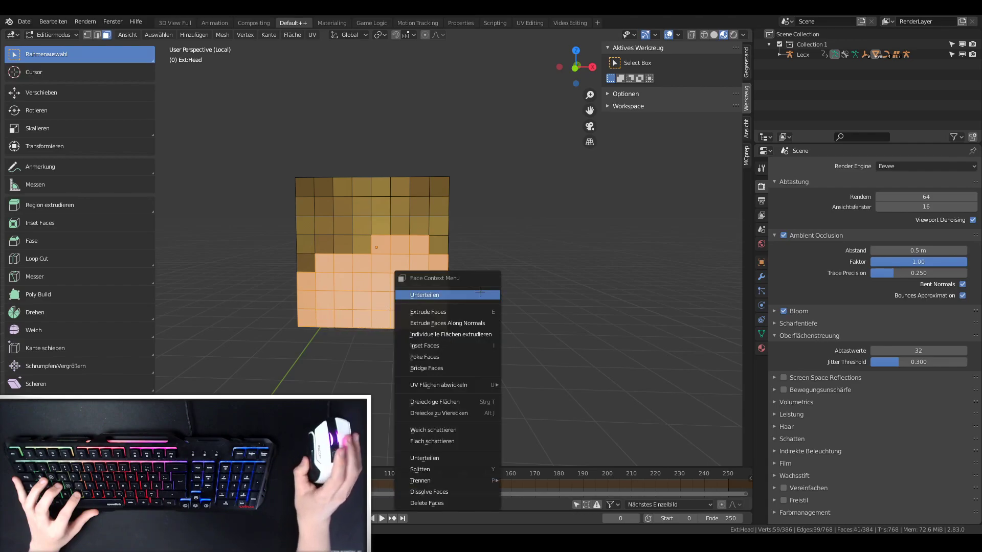
# Circle-select the underside skin faces too and delete all selected faces.
pyautogui.moveTo(498, 248); pyautogui.dragTo(411, 280, button='middle')
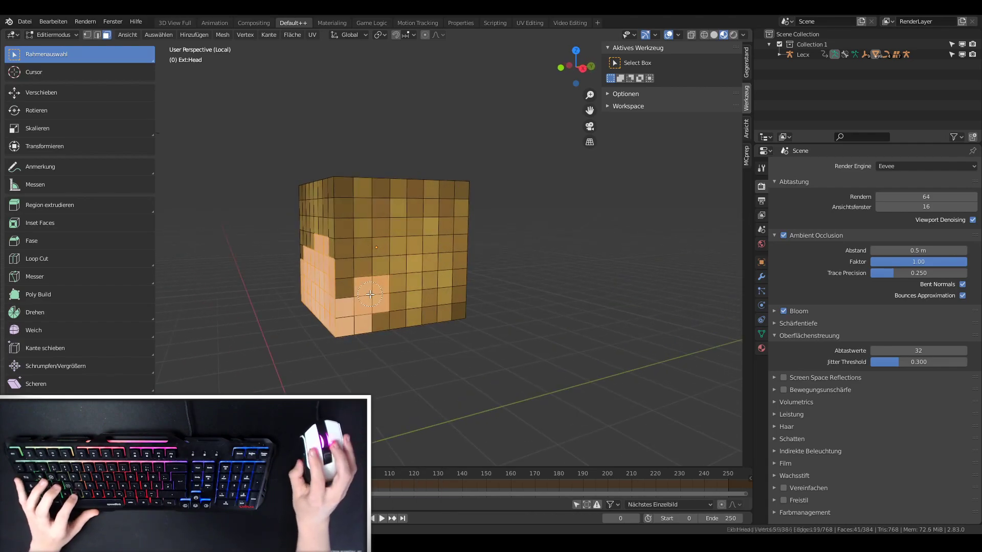
pyautogui.moveTo(353, 321); pyautogui.dragTo(402, 237, button='middle')
pyautogui.press('c')
pyautogui.moveTo(402, 237)
pyautogui.mouseDown()
pyautogui.moveTo(391, 226)
pyautogui.moveTo(315, 269)
pyautogui.mouseUp()
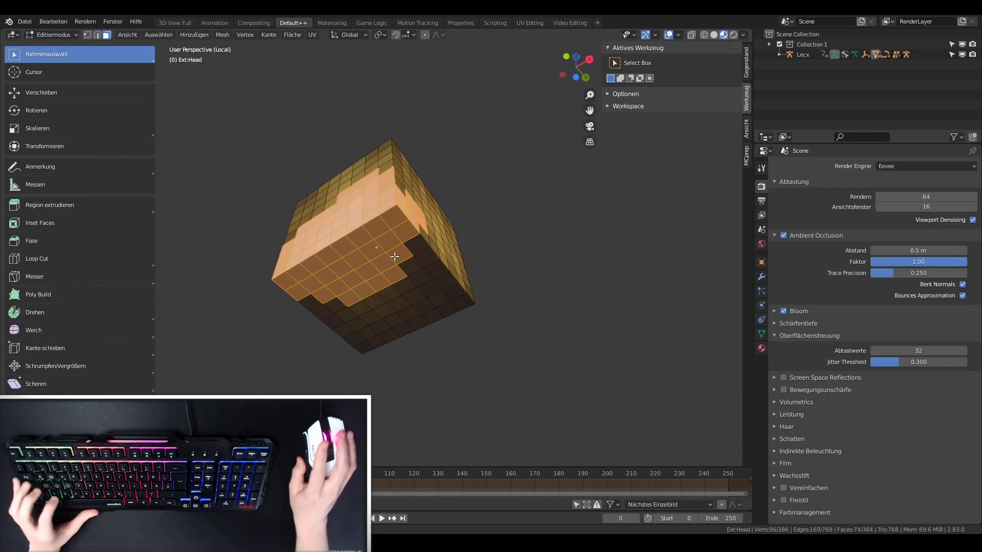
pyautogui.press('x')
pyautogui.click(360, 277)
pyautogui.moveTo(361, 277); pyautogui.dragTo(473, 322, button='middle')
pyautogui.press('Tab')
pyautogui.press('Tab')
pyautogui.press('Tab')
pyautogui.press('Tab')
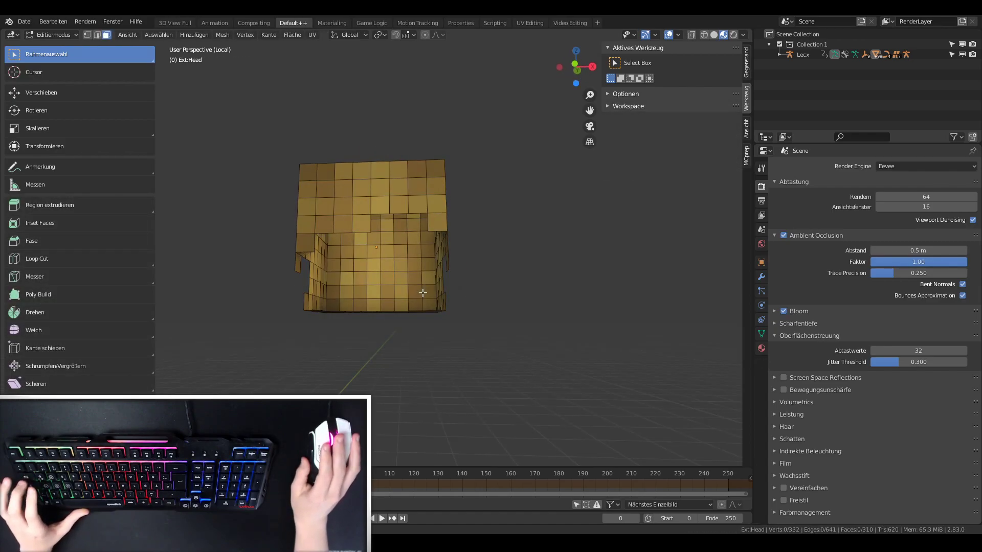
pyautogui.press('Tab')
pyautogui.moveTo(418, 289); pyautogui.dragTo(317, 230, button='middle')
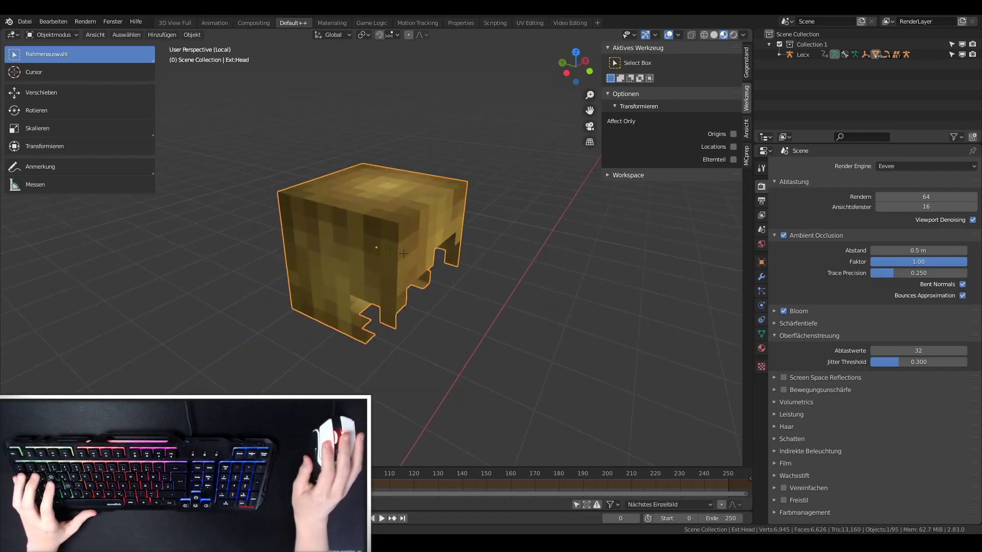
# Add a Solidify modifier to the hair shell.
pyautogui.click(32, 93)
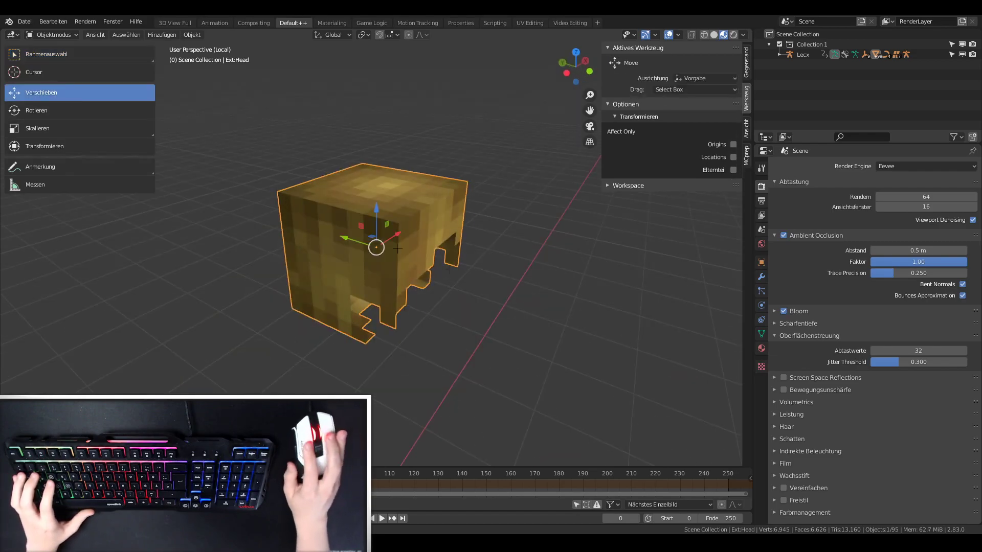
pyautogui.click(761, 277)
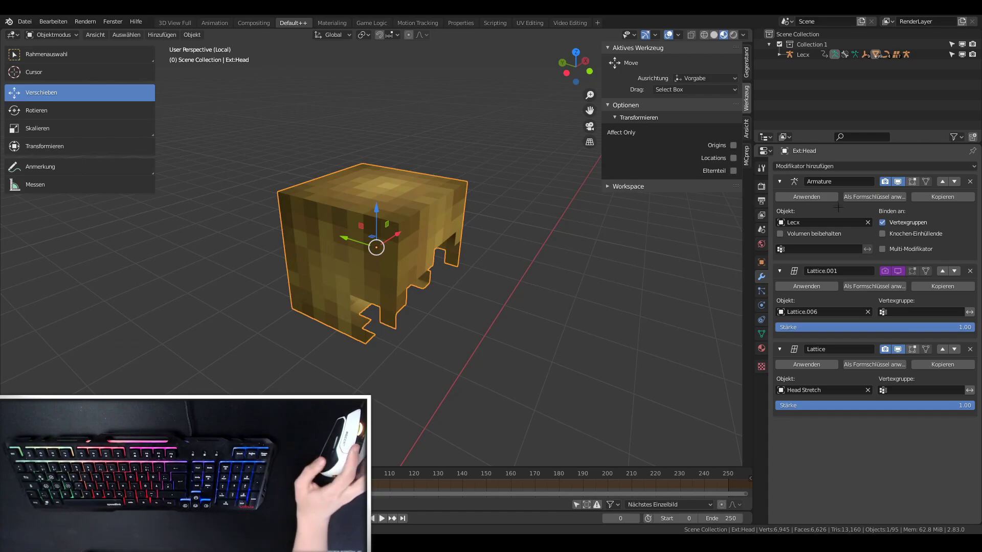
pyautogui.click(822, 165)
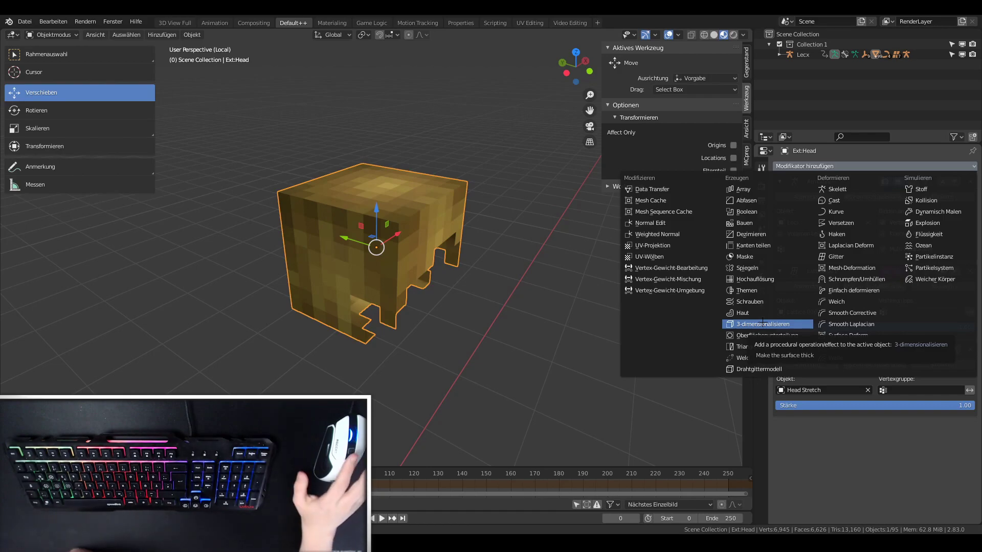
pyautogui.click(763, 323)
# Set the Solidify thickness to -0.07 m.
pyautogui.scroll(-3, 863, 373)
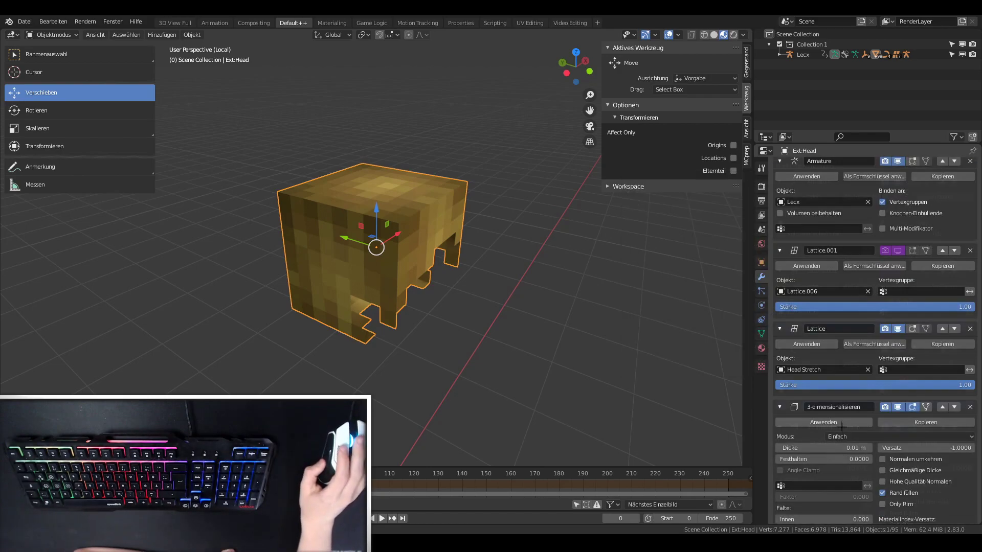
pyautogui.moveTo(824, 407); pyautogui.dragTo(803, 407)
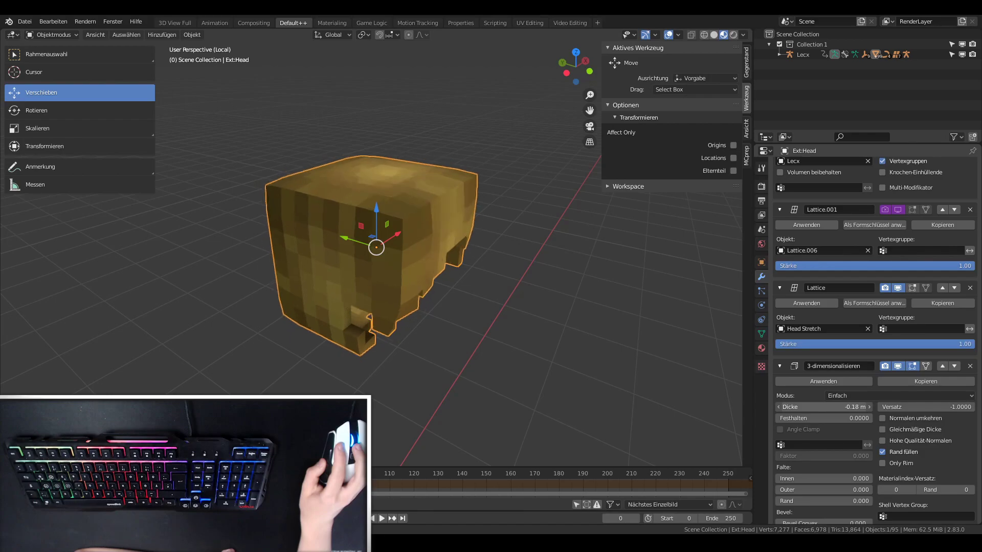
pyautogui.moveTo(864, 408); pyautogui.dragTo(818, 408)
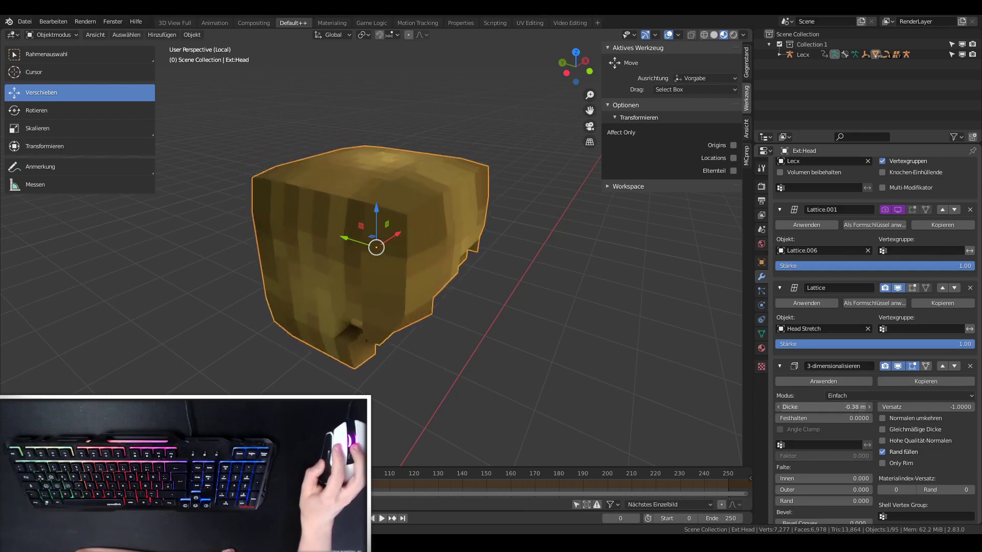
pyautogui.moveTo(575, 367); pyautogui.dragTo(501, 368, button='middle')
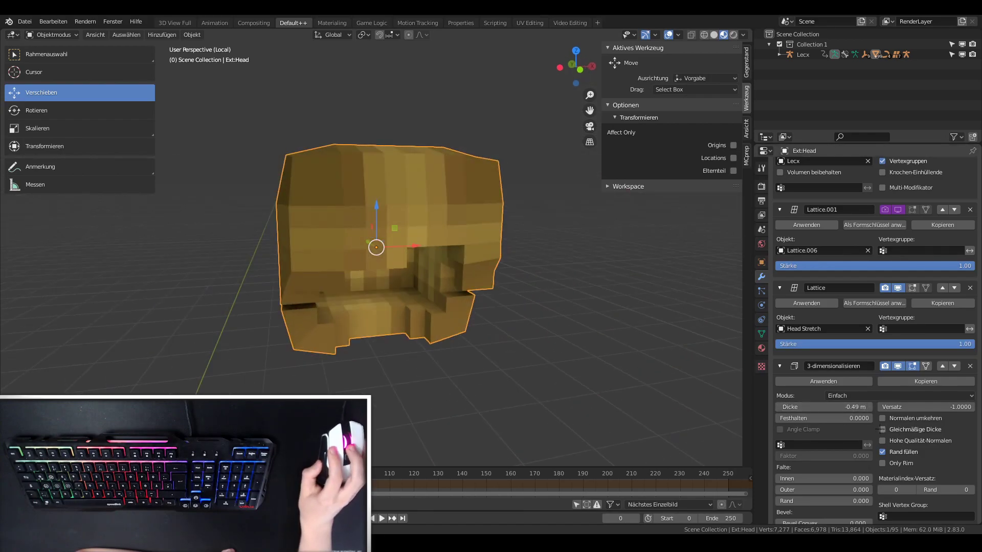
pyautogui.doubleClick(823, 407)
pyautogui.write('-0.04')
pyautogui.press('Return')
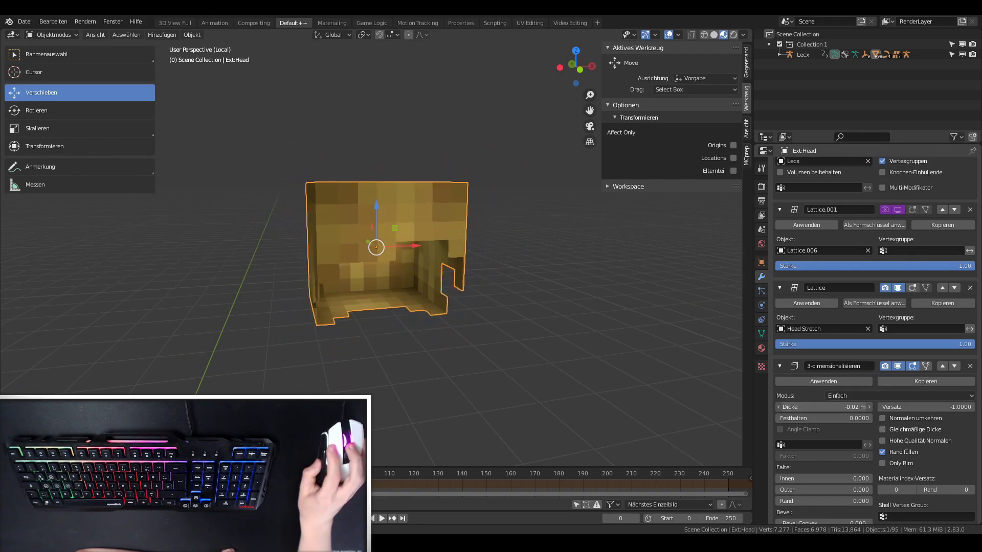
pyautogui.moveTo(824, 407); pyautogui.dragTo(813, 407)
# Try Even Thickness, switch it back off, and exit Local View to show the scene.
pyautogui.scroll(3, 323, 190)
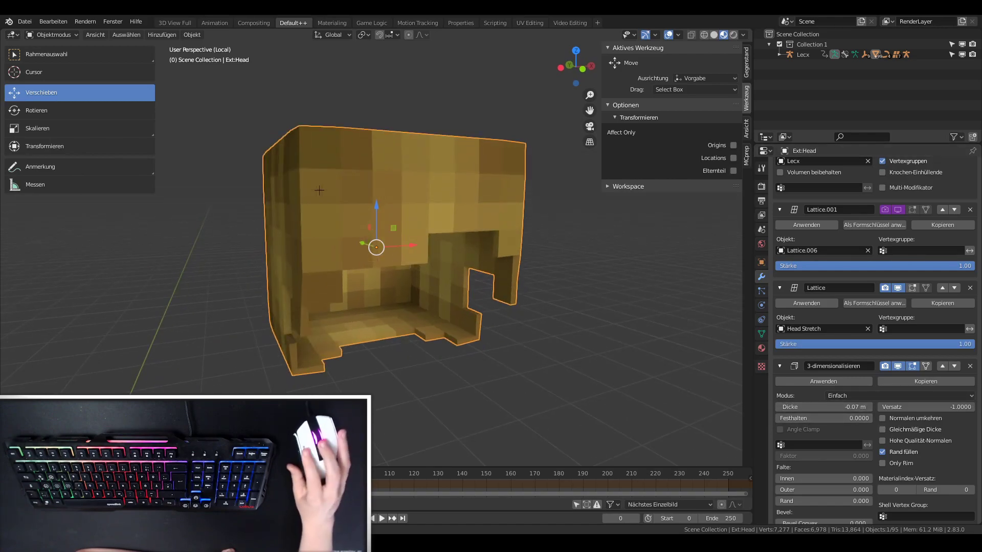
pyautogui.click(881, 430)
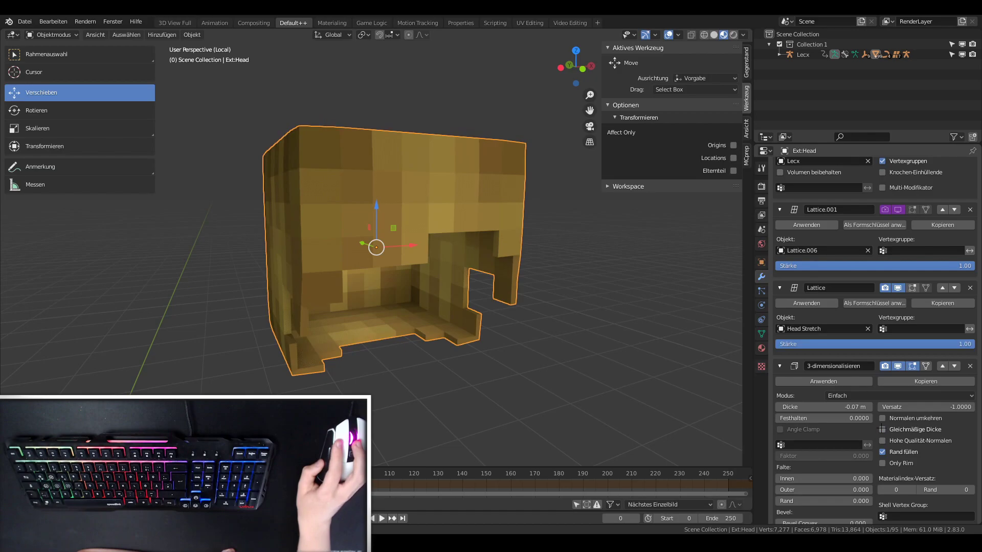
pyautogui.scroll(3, 519, 267)
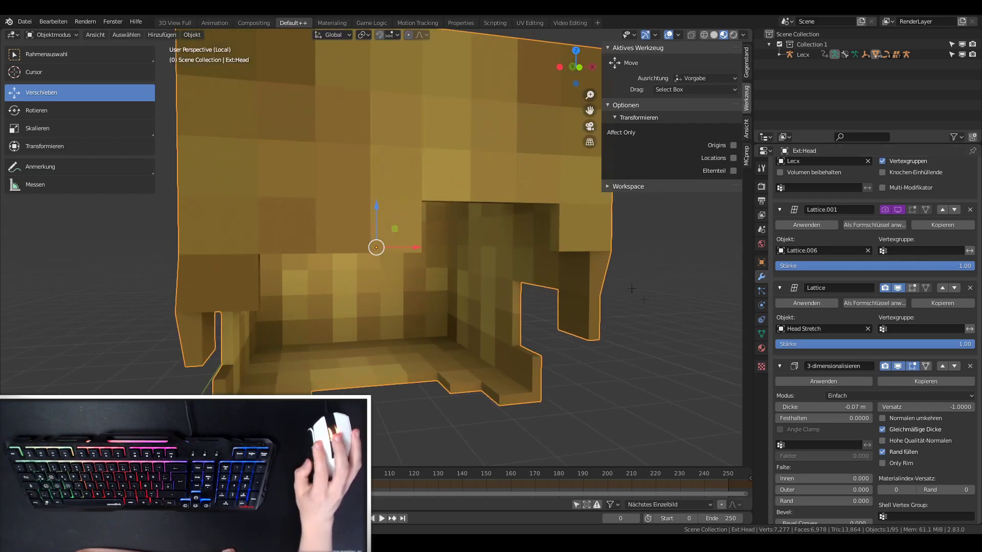
pyautogui.click(882, 430)
pyautogui.scroll(-3, 532, 307)
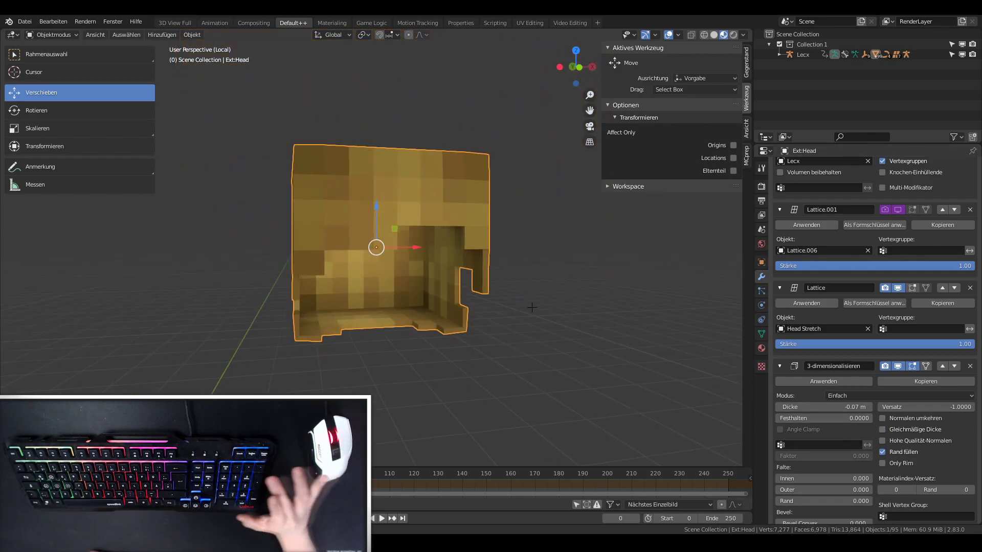
pyautogui.press('KP_Divide')
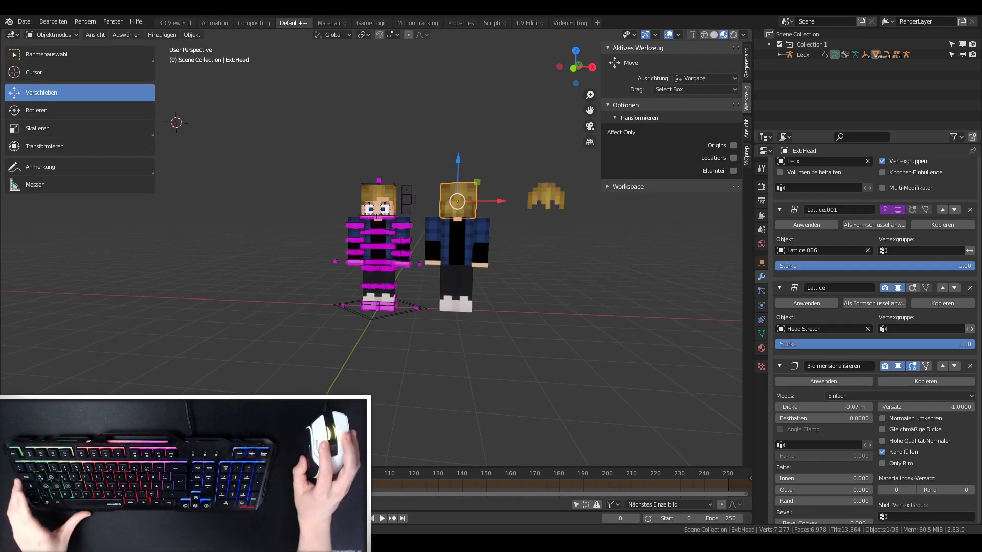
# Isolate the outer left arm layer and select its hand faces in Edit Mode.
pyautogui.click(489, 238)
pyautogui.press('KP_Divide')
pyautogui.press('Tab')
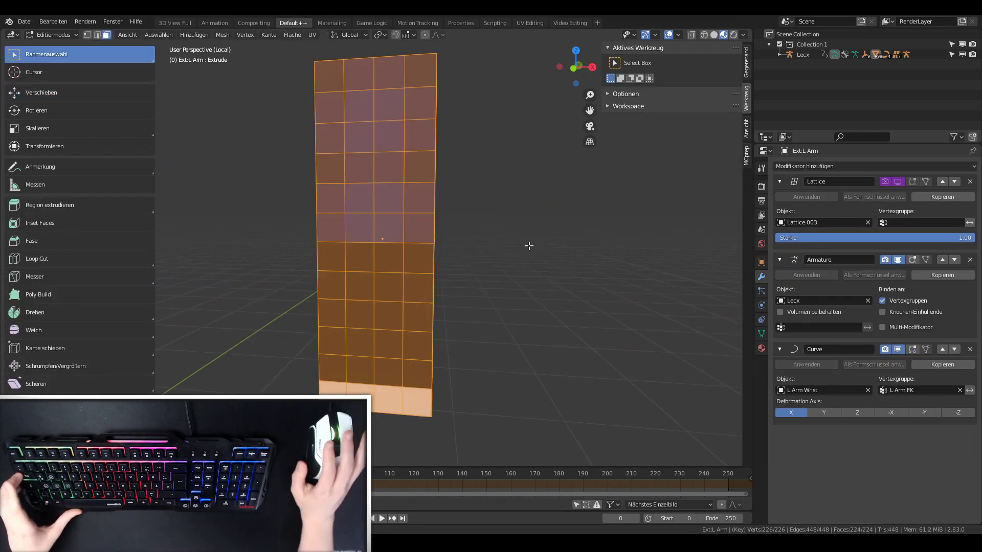
pyautogui.hotkey('alt', 'a')
pyautogui.moveTo(529, 245)
pyautogui.mouseDown(button='middle')
pyautogui.moveTo(390, 267)
pyautogui.moveTo(473, 261)
pyautogui.moveTo(444, 339)
pyautogui.mouseUp(button='middle')
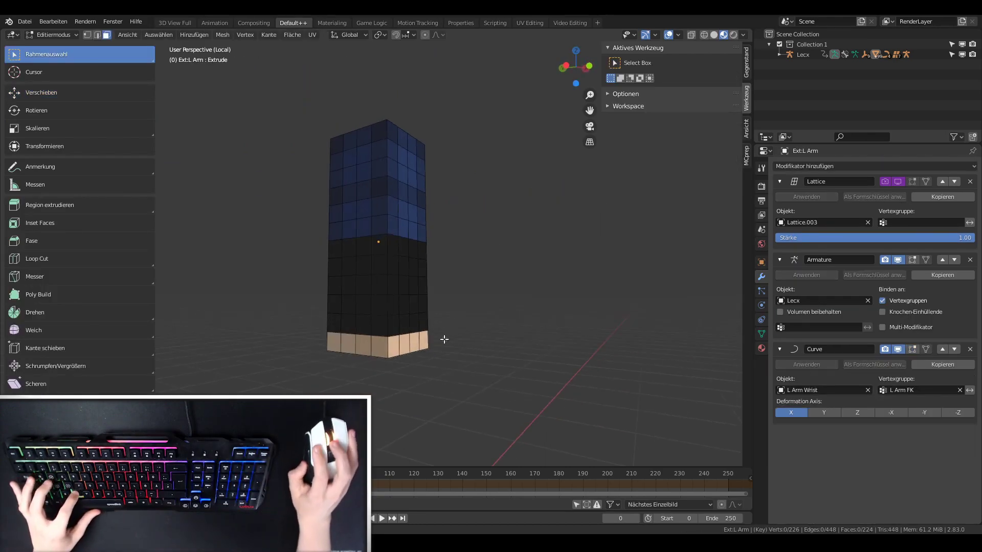
pyautogui.moveTo(420, 336); pyautogui.dragTo(340, 342)
pyautogui.moveTo(326, 333); pyautogui.dragTo(449, 346, button='middle')
pyautogui.keyDown('shift'); pyautogui.moveTo(449, 346); pyautogui.dragTo(399, 333); pyautogui.keyUp('shift')
pyautogui.moveTo(398, 332); pyautogui.dragTo(384, 345, button='middle')
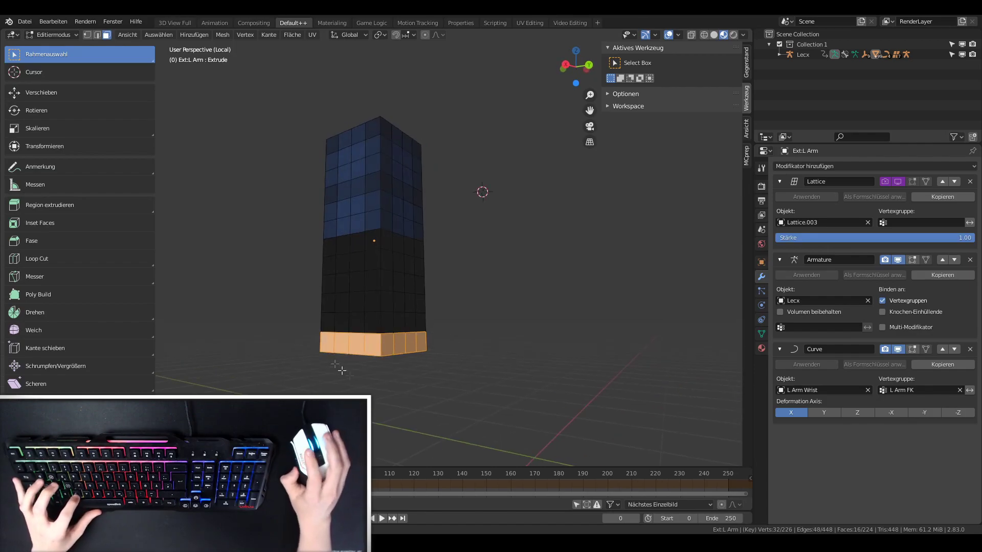
pyautogui.moveTo(330, 360); pyautogui.dragTo(374, 285, button='middle')
pyautogui.moveTo(335, 302); pyautogui.dragTo(372, 289)
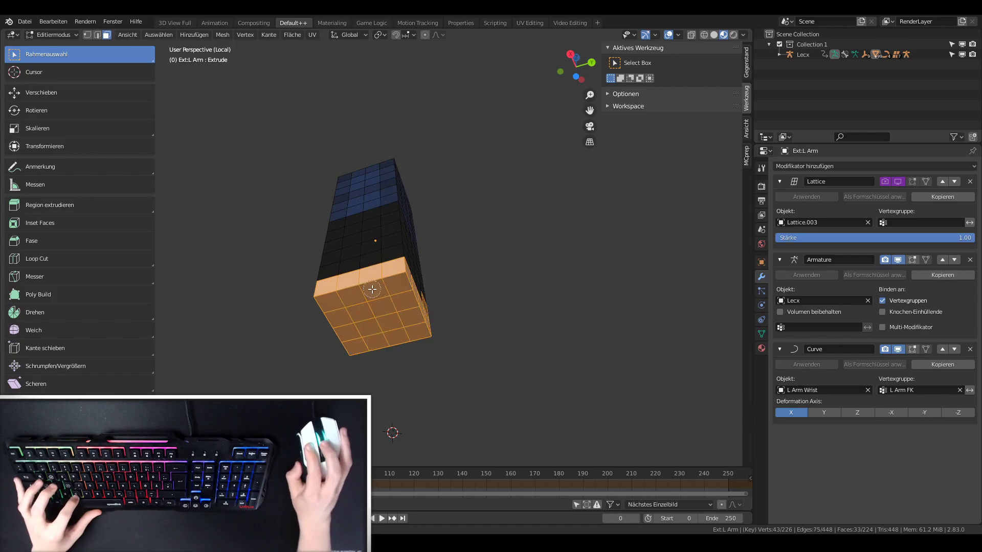
# Delete the selected left-arm hand faces and leave local view.
pyautogui.press('x')
pyautogui.click(387, 288)
pyautogui.moveTo(387, 288); pyautogui.dragTo(425, 343, button='middle')
pyautogui.press('Tab')
pyautogui.press('KP_Divide')
# Isolate the outer right arm layer and select its hand faces in Edit Mode.
pyautogui.click(433, 240)
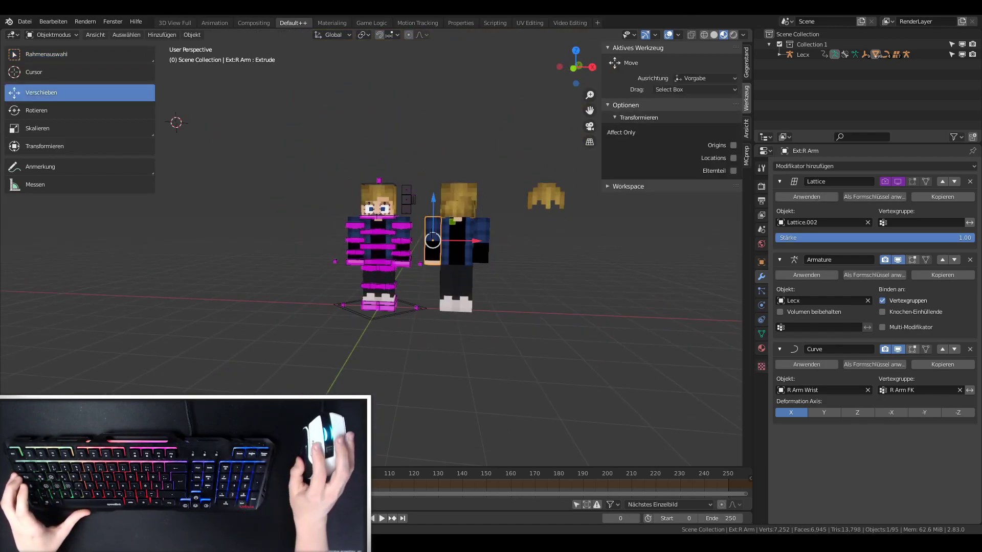
pyautogui.press('KP_Divide')
pyautogui.press('Tab')
pyautogui.hotkey('alt', 'a')
pyautogui.moveTo(417, 322); pyautogui.dragTo(499, 278, button='middle')
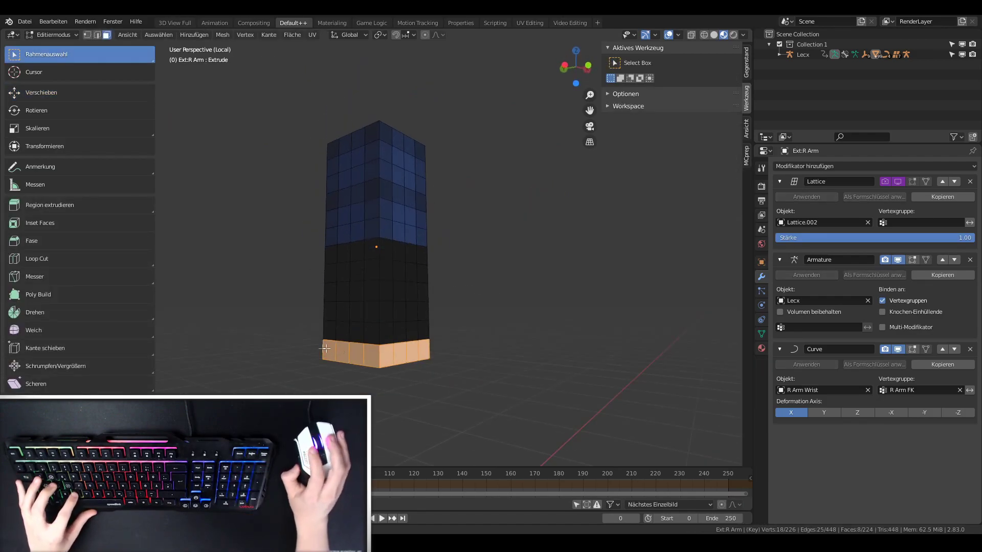
pyautogui.moveTo(325, 348); pyautogui.dragTo(460, 344, button='middle')
pyautogui.keyDown('ctrl'); pyautogui.click(335, 356); pyautogui.keyUp('ctrl')
pyautogui.moveTo(334, 357)
pyautogui.mouseDown(button='middle')
pyautogui.moveTo(350, 356)
pyautogui.moveTo(353, 324)
pyautogui.mouseUp(button='middle')
pyautogui.press('c')
pyautogui.moveTo(353, 325); pyautogui.dragTo(397, 330)
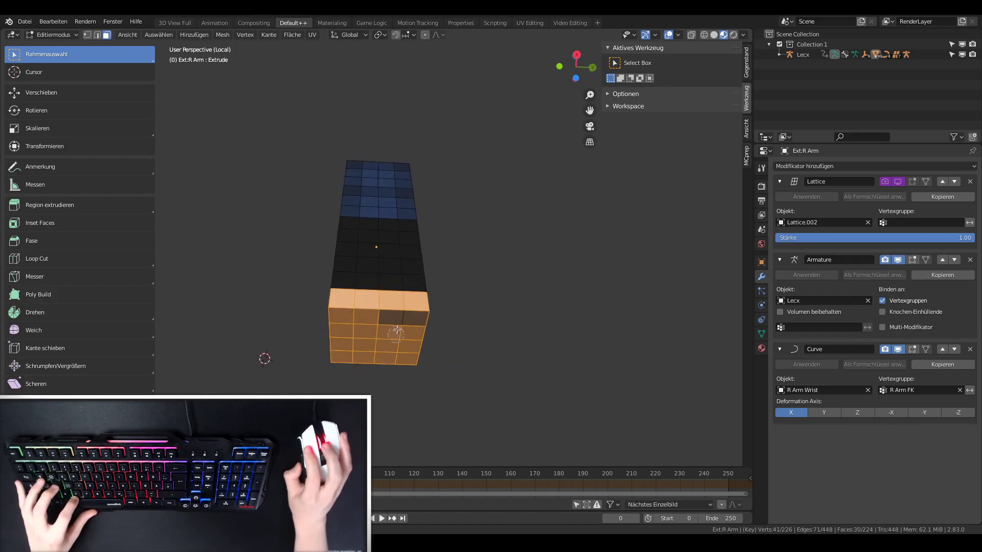
# Delete the selected right-arm hand faces and return to the full scene.
pyautogui.rightClick(407, 338)
pyautogui.press('x')
pyautogui.click(357, 338)
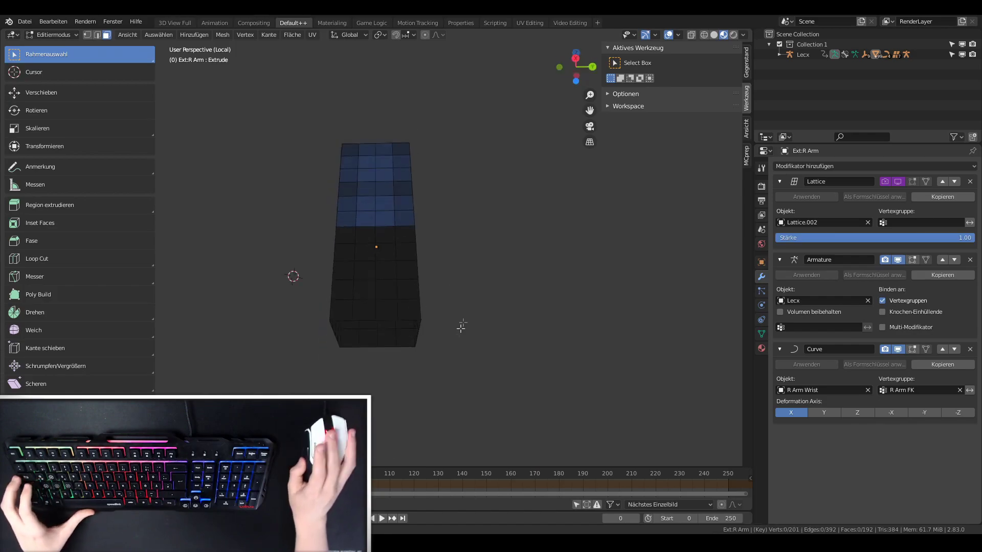
pyautogui.press('Tab')
pyautogui.moveTo(463, 313)
pyautogui.mouseDown(button='middle')
pyautogui.moveTo(516, 196)
pyautogui.moveTo(484, 286)
pyautogui.mouseUp(button='middle')
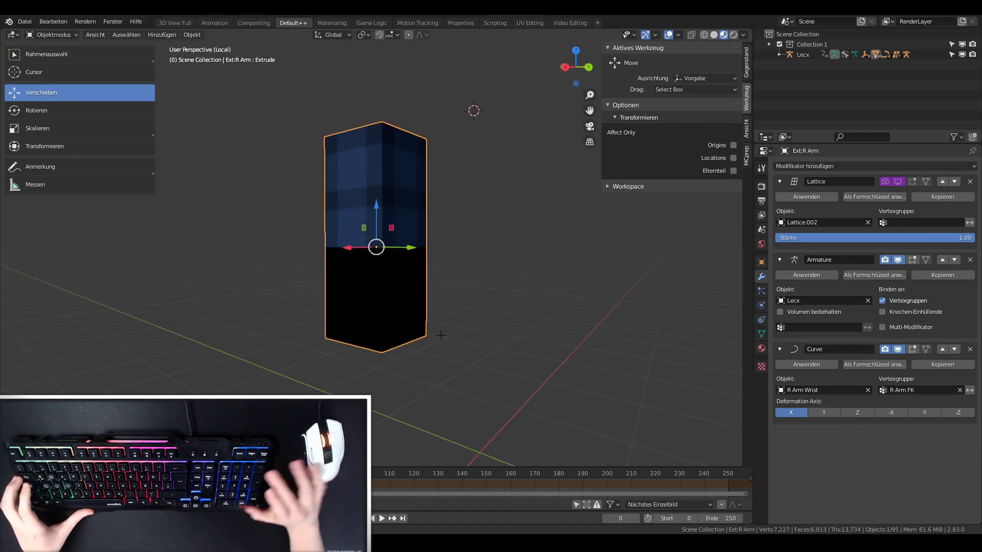
pyautogui.press('KP_Divide')
pyautogui.click(461, 251)
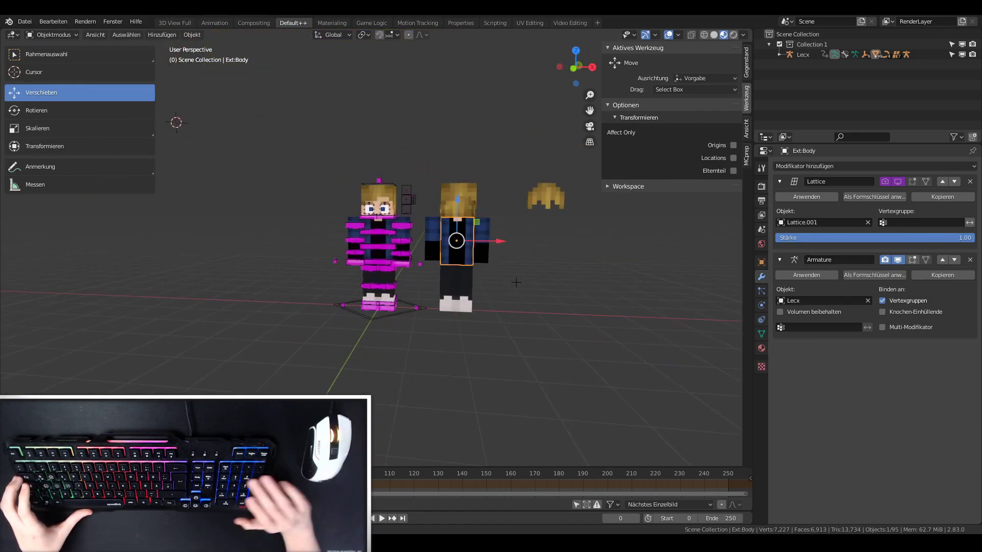
# Isolate the body's outer layer and select its center front and neck faces.
pyautogui.press('KP_Divide')
pyautogui.press('Tab')
pyautogui.moveTo(460, 251)
pyautogui.mouseDown(button='middle')
pyautogui.moveTo(477, 301)
pyautogui.moveTo(409, 228)
pyautogui.mouseUp(button='middle')
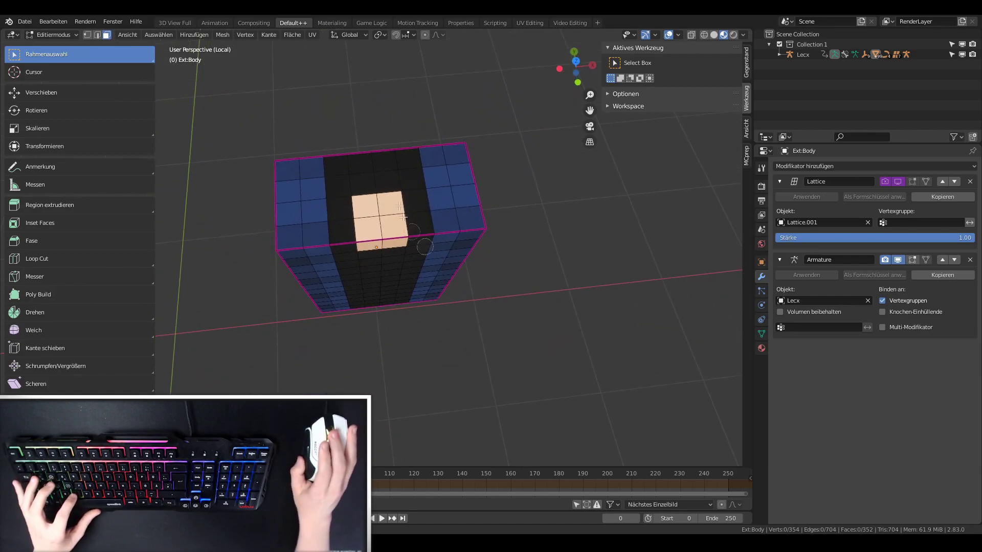
pyautogui.moveTo(345, 168); pyautogui.dragTo(403, 177)
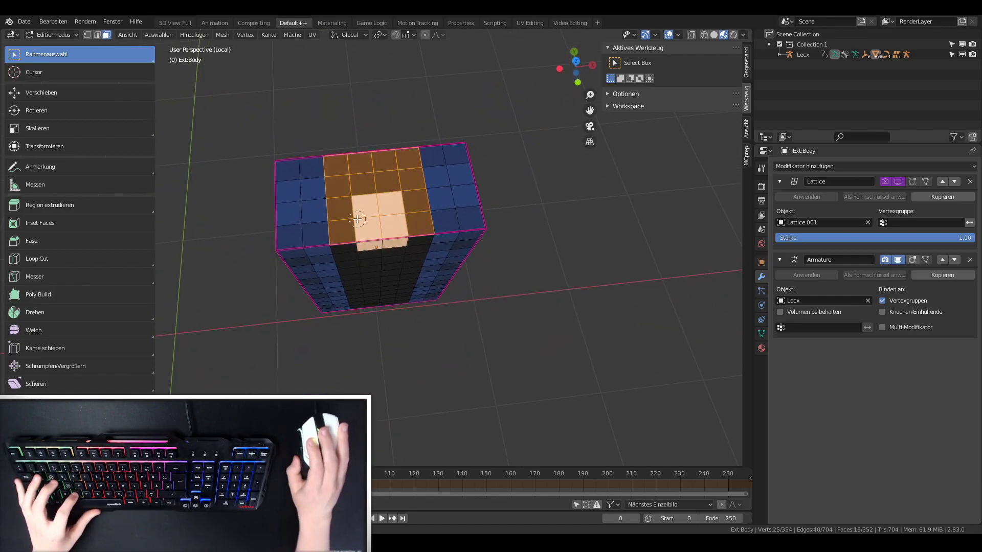
pyautogui.moveTo(357, 219); pyautogui.dragTo(404, 225, button='middle')
pyautogui.moveTo(366, 151)
pyautogui.mouseDown()
pyautogui.moveTo(384, 336)
pyautogui.moveTo(398, 186)
pyautogui.mouseUp()
pyautogui.moveTo(366, 342); pyautogui.dragTo(276, 261, button='middle')
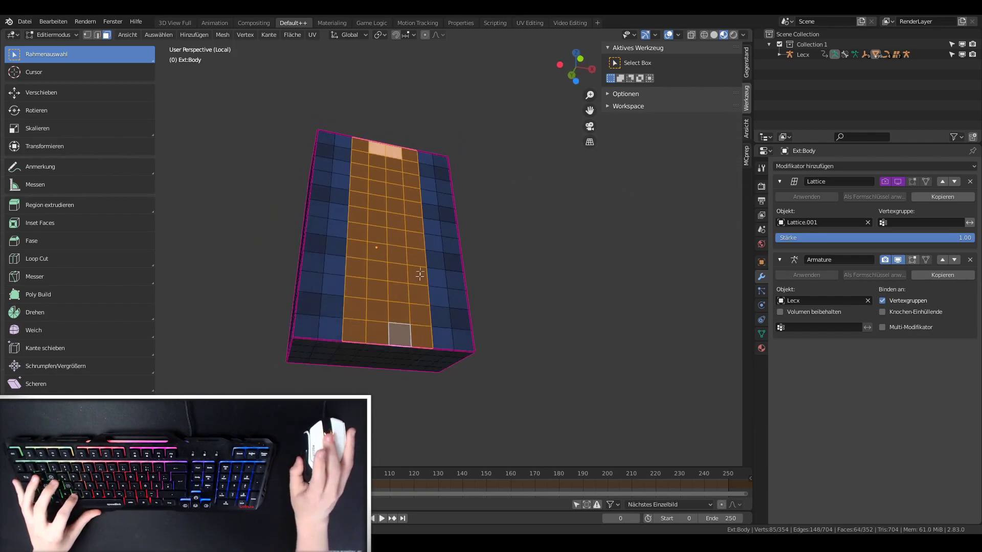
pyautogui.moveTo(313, 241)
pyautogui.mouseDown()
pyautogui.moveTo(413, 278)
pyautogui.moveTo(438, 324)
pyautogui.moveTo(307, 283)
pyautogui.mouseUp()
# Delete the front strip faces and return to the full scene.
pyautogui.press('x')
pyautogui.click(306, 284)
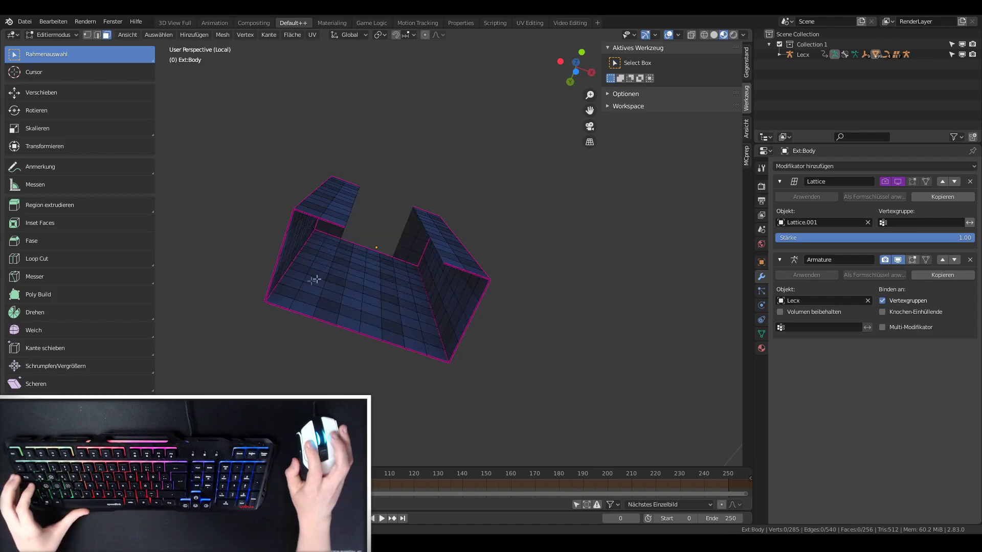
pyautogui.moveTo(307, 279); pyautogui.dragTo(412, 302, button='middle')
pyautogui.press('Tab')
pyautogui.press('Tab')
pyautogui.press('Tab')
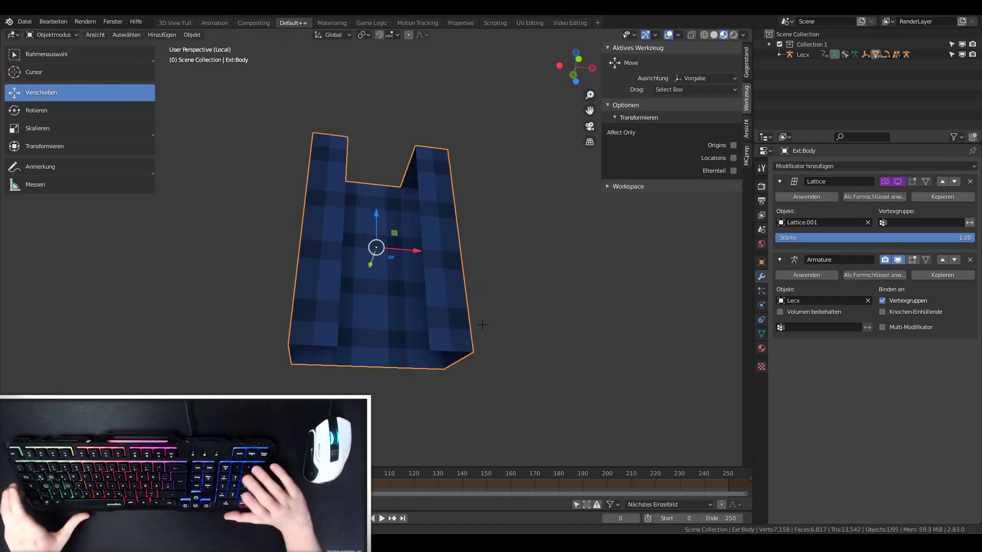
pyautogui.press('KP_Divide')
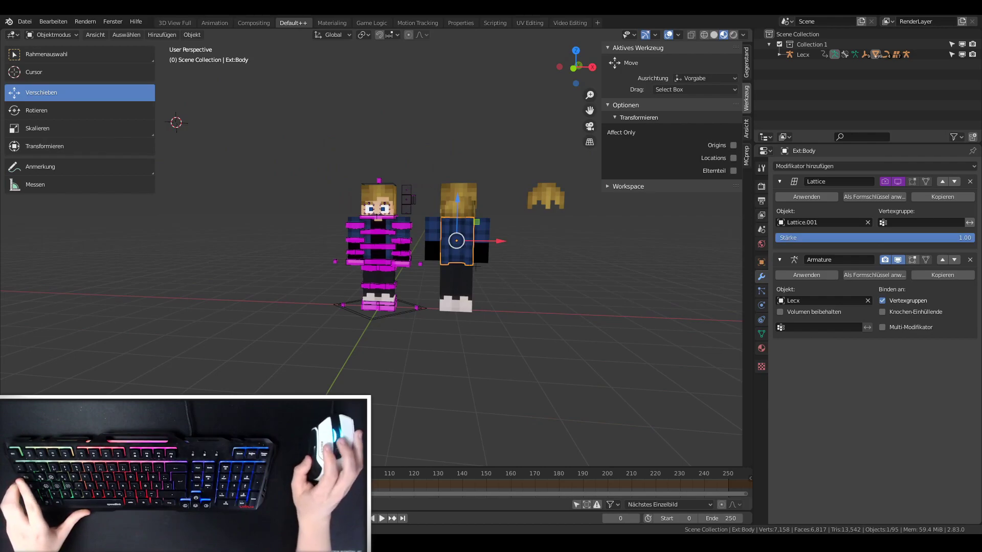
pyautogui.scroll(3, 484, 271)
# Isolate the left leg's outer layer and circle-select the trouser faces above the shoe.
pyautogui.click(542, 329)
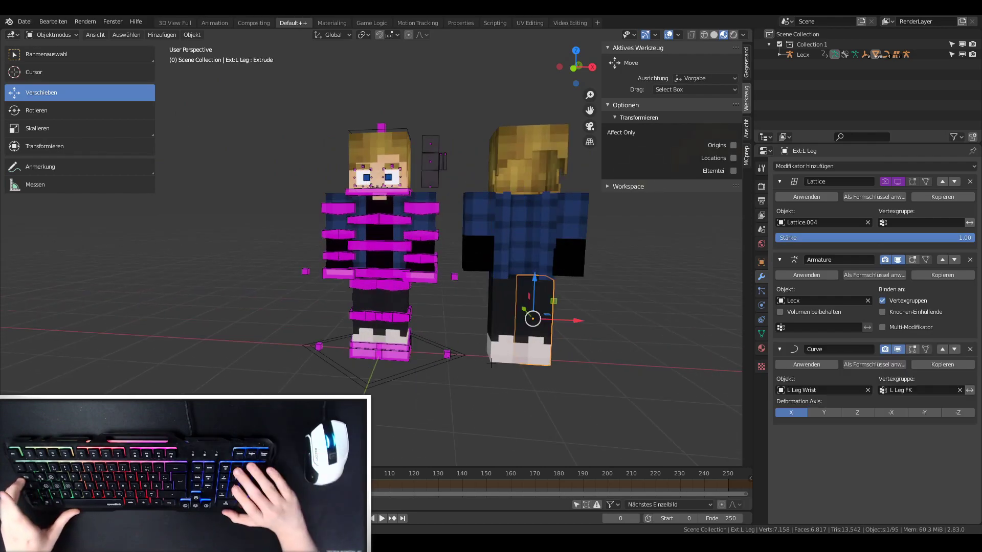
pyautogui.press('KP_Divide')
pyautogui.press('Tab')
pyautogui.hotkey('alt', 'a')
pyautogui.moveTo(399, 296)
pyautogui.mouseDown(button='middle')
pyautogui.moveTo(456, 306)
pyautogui.moveTo(383, 322)
pyautogui.mouseUp(button='middle')
pyautogui.press('c')
pyautogui.moveTo(404, 322); pyautogui.dragTo(328, 301)
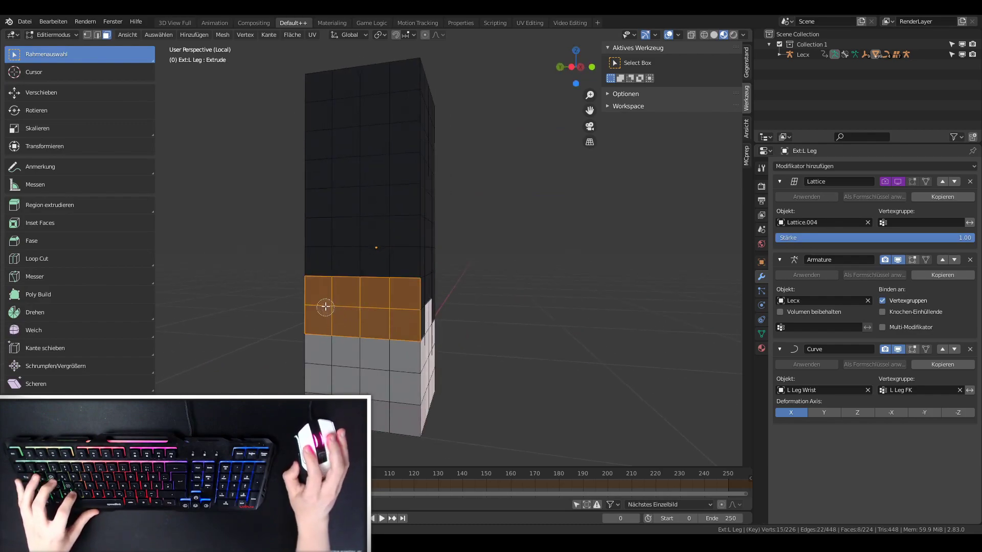
pyautogui.scroll(-4, 333, 297)
pyautogui.moveTo(351, 253)
pyautogui.mouseDown()
pyautogui.moveTo(414, 179)
pyautogui.moveTo(350, 232)
pyautogui.mouseUp()
# Select the remaining trouser faces on front, side, top and underside, then delete them.
pyautogui.moveTo(405, 253)
pyautogui.mouseDown(button='middle')
pyautogui.moveTo(412, 277)
pyautogui.moveTo(372, 252)
pyautogui.mouseUp(button='middle')
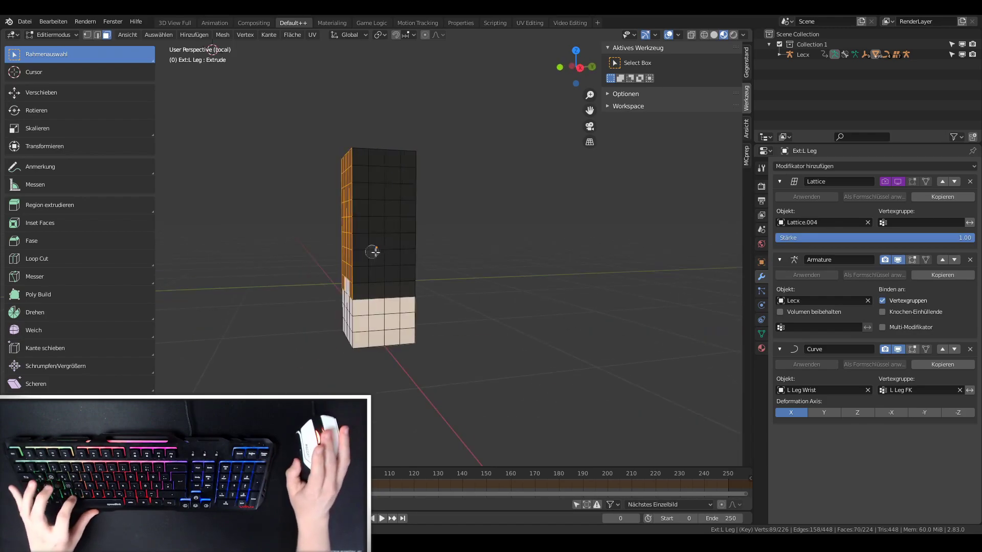
pyautogui.moveTo(374, 273)
pyautogui.mouseDown()
pyautogui.moveTo(401, 199)
pyautogui.moveTo(365, 239)
pyautogui.mouseUp()
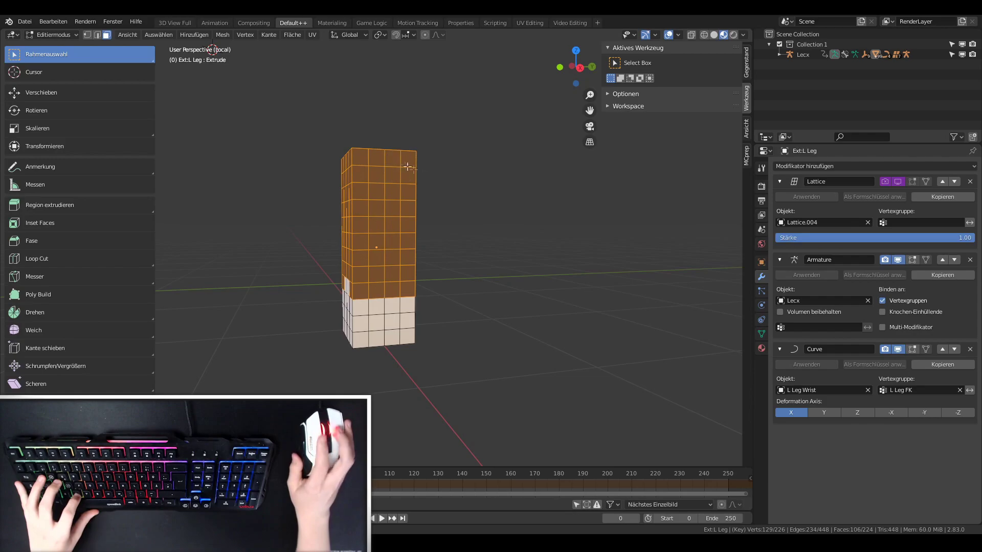
pyautogui.moveTo(405, 164); pyautogui.dragTo(394, 284, button='middle')
pyautogui.moveTo(393, 283)
pyautogui.mouseDown()
pyautogui.moveTo(440, 259)
pyautogui.moveTo(409, 176)
pyautogui.mouseUp()
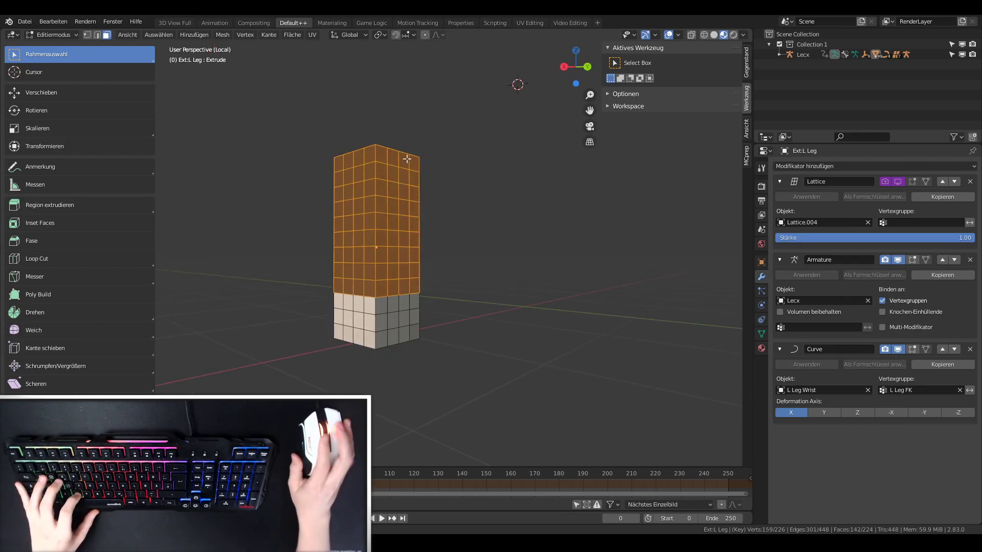
pyautogui.moveTo(407, 159); pyautogui.dragTo(389, 164, button='middle')
pyautogui.moveTo(389, 164); pyautogui.dragTo(323, 147)
pyautogui.moveTo(391, 261)
pyautogui.mouseDown(button='middle')
pyautogui.moveTo(471, 241)
pyautogui.moveTo(476, 217)
pyautogui.mouseUp(button='middle')
pyautogui.moveTo(351, 253)
pyautogui.mouseDown()
pyautogui.moveTo(360, 242)
pyautogui.moveTo(367, 270)
pyautogui.mouseUp()
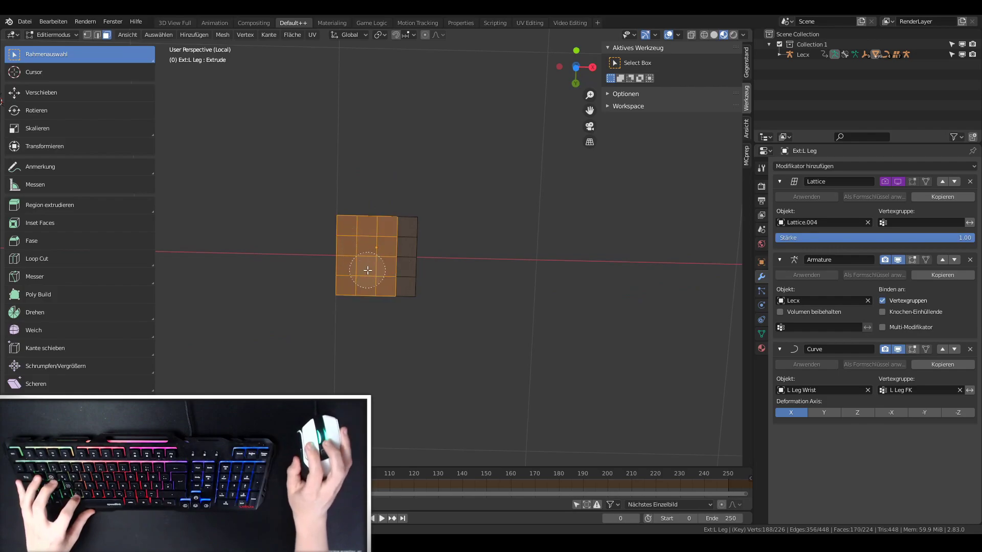
pyautogui.press('x')
pyautogui.click(389, 247)
# Select the shoe's bottom row of faces and separate it into its own object.
pyautogui.press('Tab')
pyautogui.moveTo(449, 208)
pyautogui.mouseDown(button='middle')
pyautogui.moveTo(435, 336)
pyautogui.moveTo(467, 304)
pyautogui.mouseUp(button='middle')
pyautogui.press('Tab')
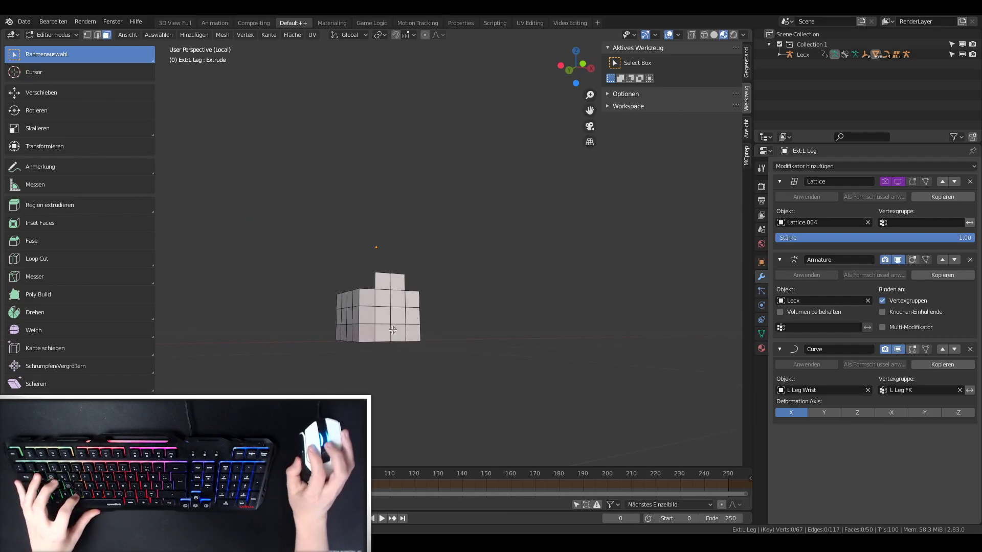
pyautogui.keyDown('alt'); pyautogui.click(332, 335); pyautogui.keyUp('alt')
pyautogui.moveTo(332, 335); pyautogui.dragTo(404, 347, button='middle')
pyautogui.moveTo(332, 336); pyautogui.dragTo(440, 335, button='middle')
pyautogui.press('p')
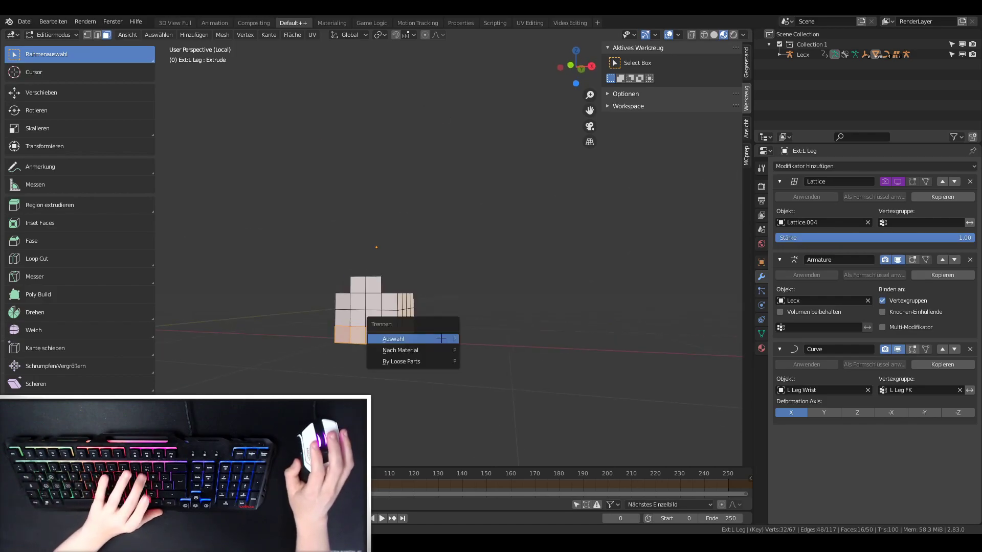
pyautogui.click(402, 338)
pyautogui.moveTo(402, 338); pyautogui.dragTo(466, 317, button='middle')
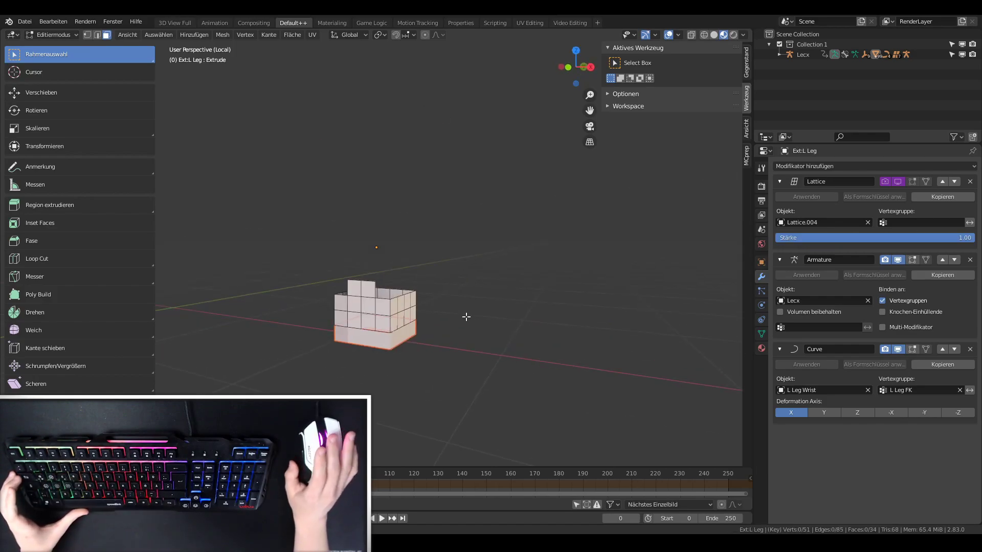
pyautogui.press('Tab')
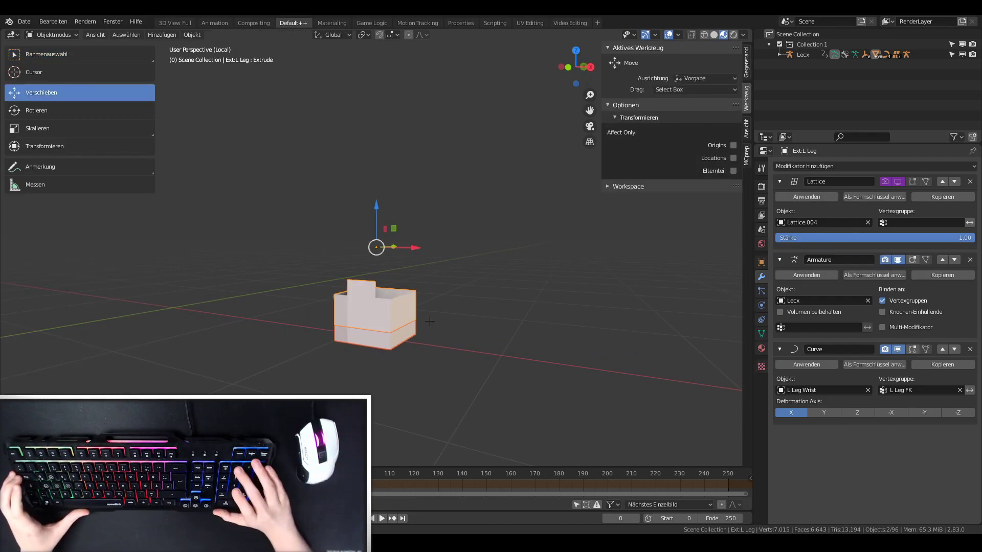
# Isolate the right leg's outer layer and inspect it in Edit Mode.
pyautogui.press('KP_Divide')
pyautogui.click(503, 302)
pyautogui.press('KP_Divide')
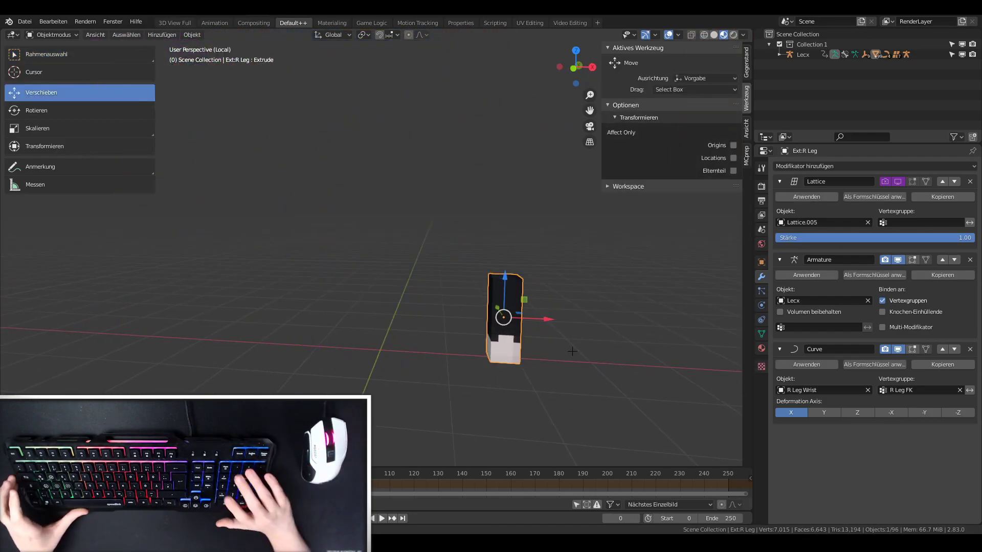
pyautogui.press('Tab')
pyautogui.moveTo(373, 325); pyautogui.dragTo(451, 329, button='middle')
pyautogui.scroll(-4, 450, 329)
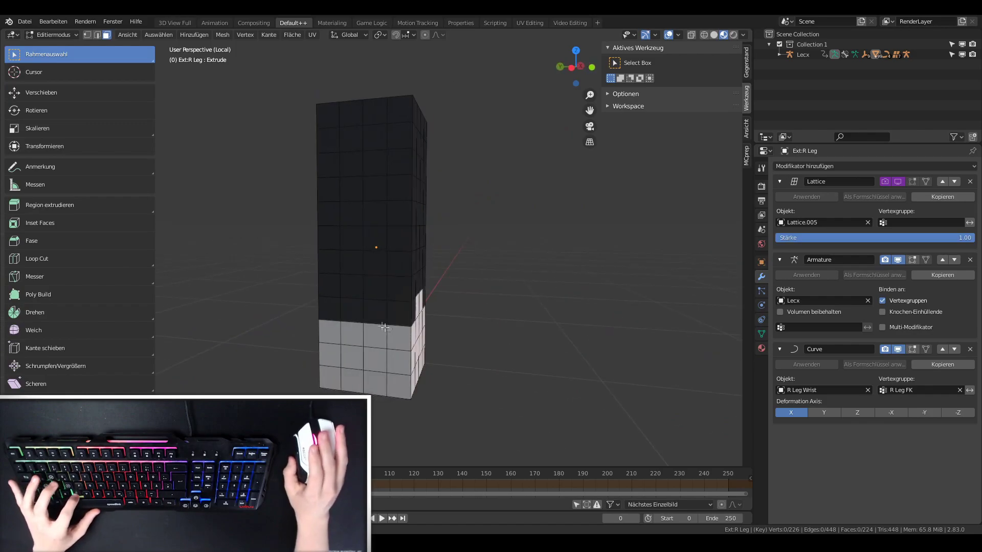
pyautogui.scroll(-4, 441, 317)
pyautogui.press('Tab')
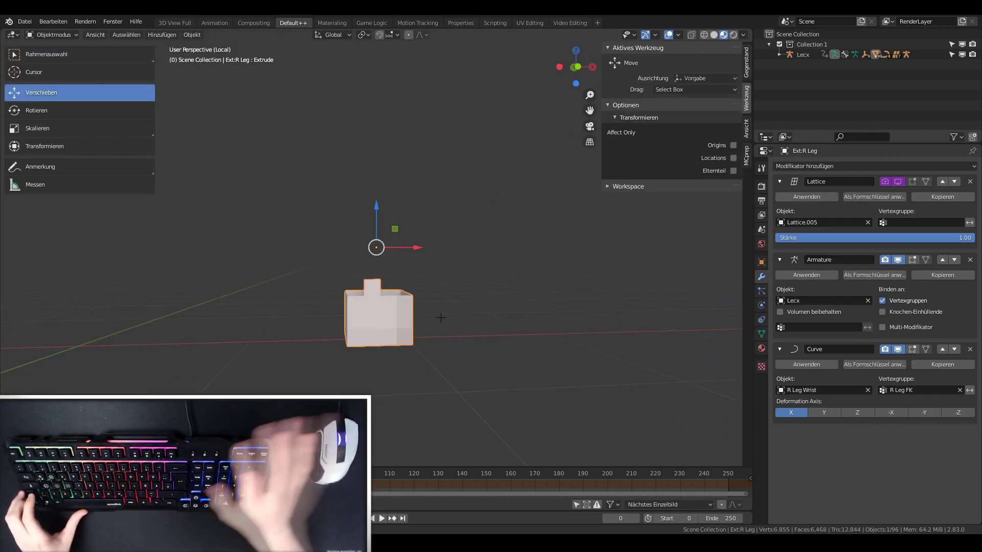
pyautogui.moveTo(441, 317); pyautogui.dragTo(402, 286, button='middle')
# Reveal the hidden faces above the right leg, delete them, and exit local view.
pyautogui.press('Tab')
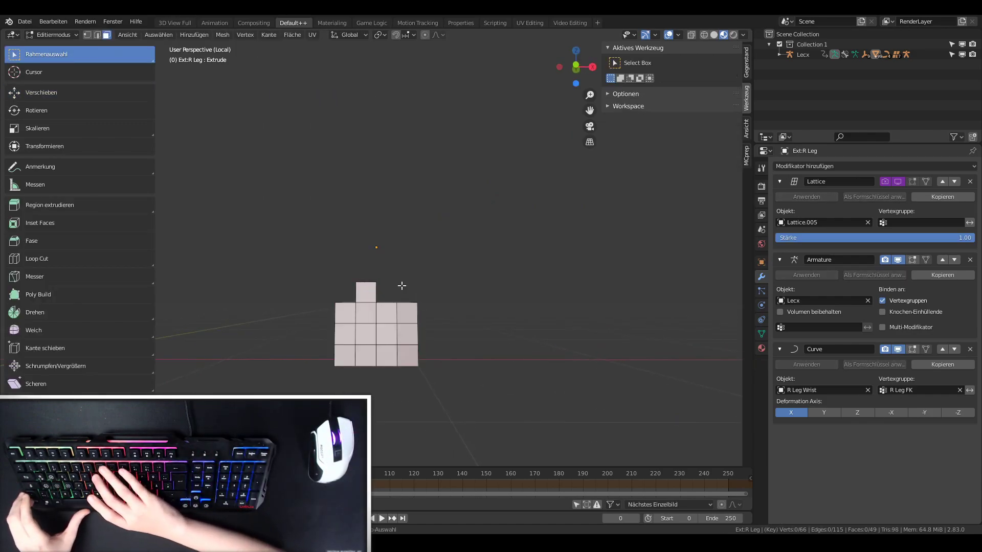
pyautogui.hotkey('alt', 'h')
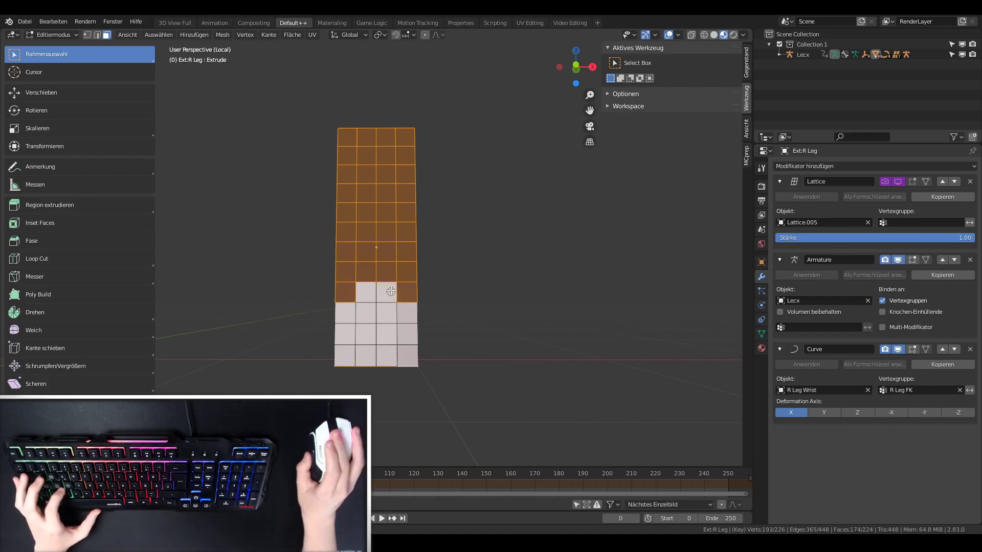
pyautogui.press('x')
pyautogui.click(387, 290)
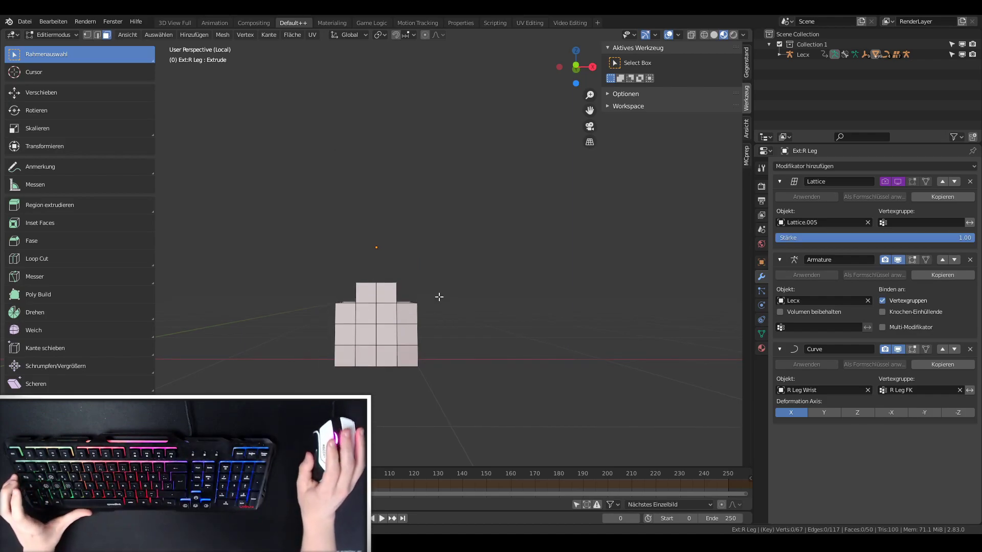
pyautogui.moveTo(438, 293); pyautogui.dragTo(500, 298, button='middle')
pyautogui.press('Tab')
pyautogui.press('KP_Divide')
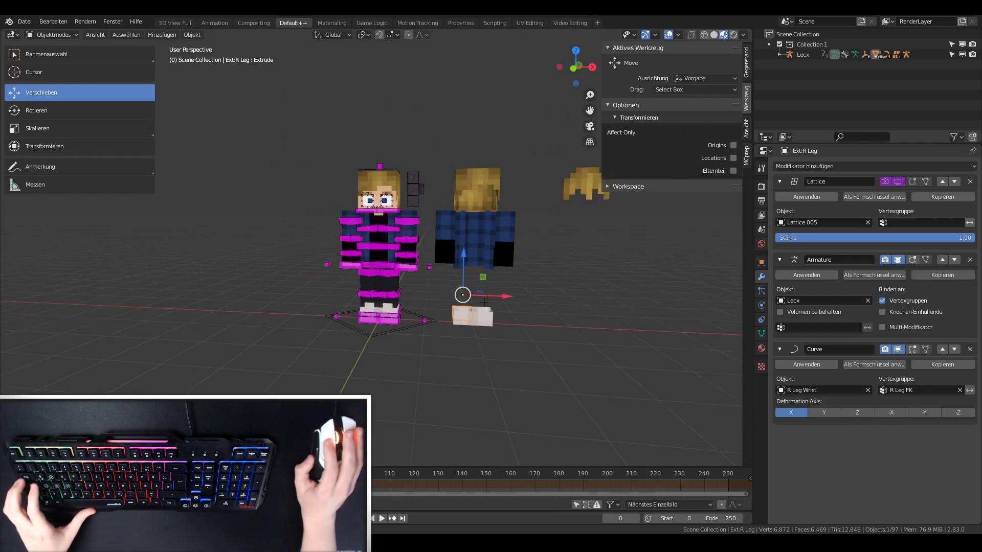
# Add a Solidify modifier to the left arm overlay with -0.08 m thickness.
pyautogui.scroll(2, 543, 320)
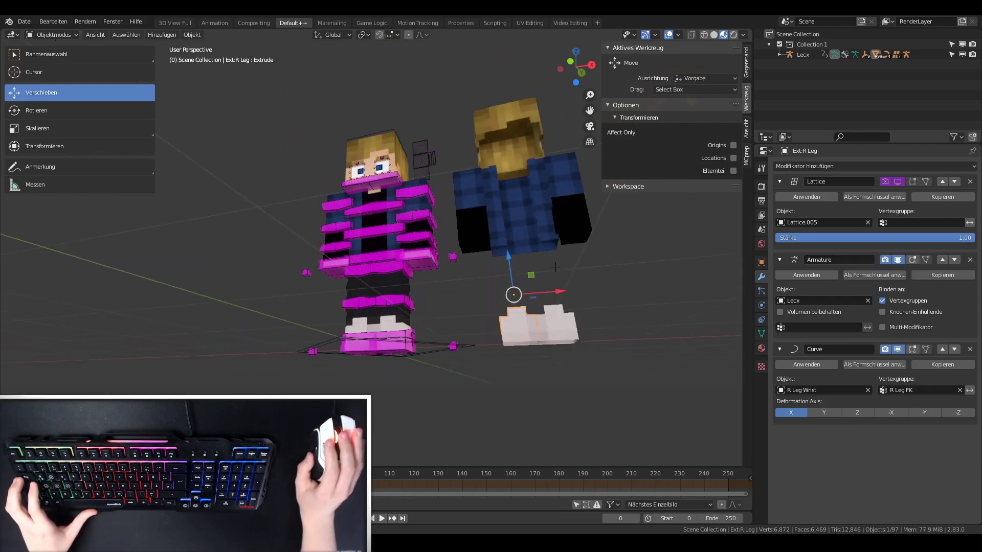
pyautogui.moveTo(543, 319); pyautogui.dragTo(562, 307, button='middle')
pyautogui.moveTo(594, 108); pyautogui.dragTo(470, 110)
pyautogui.scroll(2, 501, 194)
pyautogui.click(504, 205)
pyautogui.scroll(2, 503, 205)
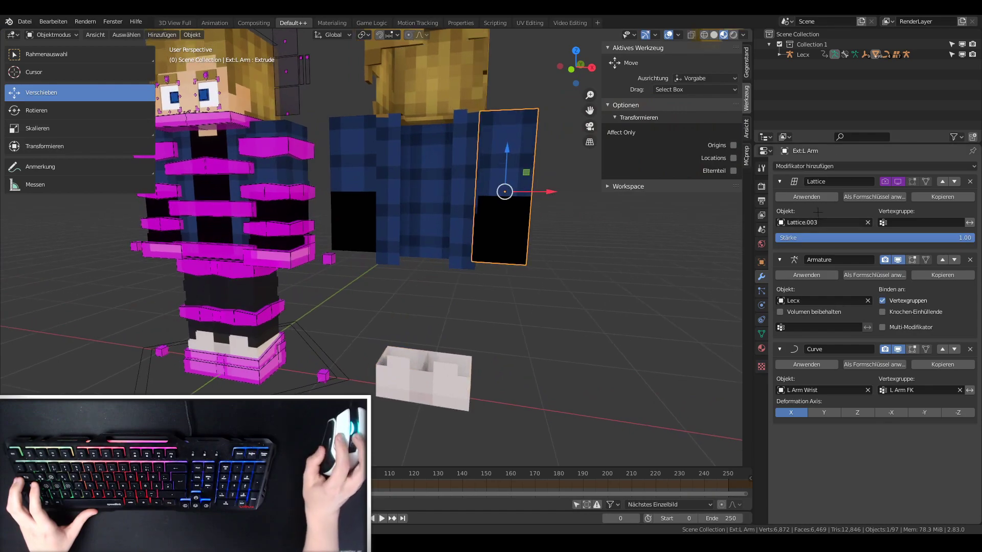
pyautogui.click(818, 166)
pyautogui.click(757, 324)
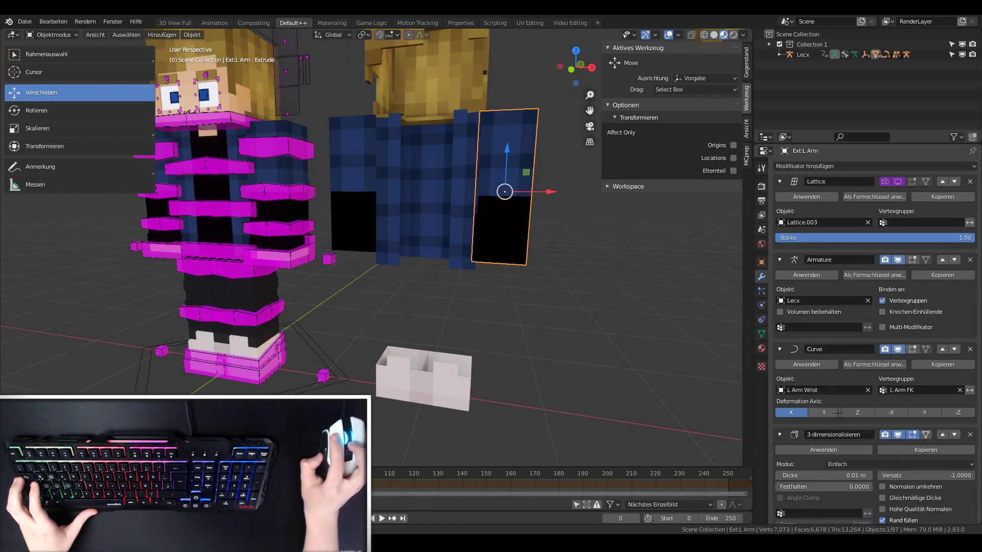
pyautogui.moveTo(824, 476); pyautogui.dragTo(798, 476)
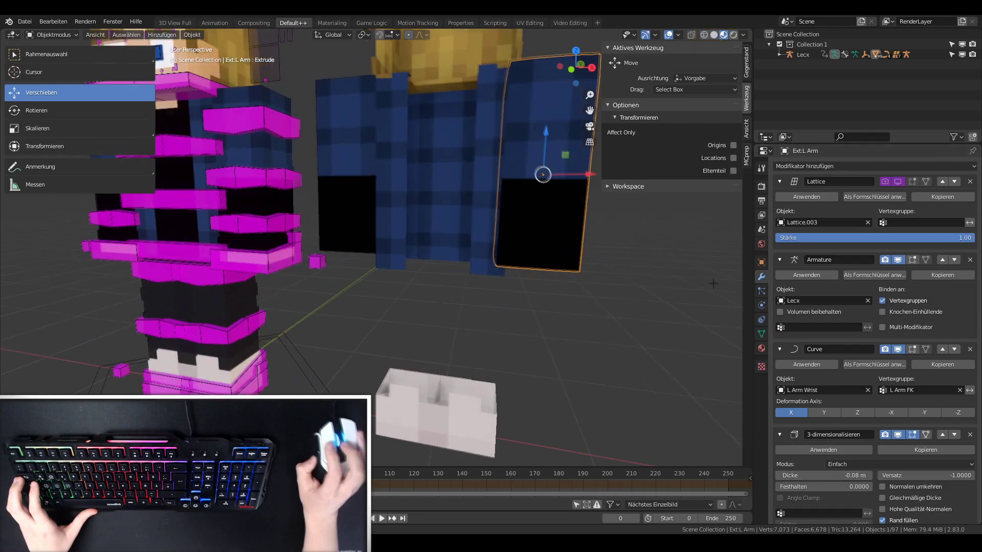
# Add a Solidify modifier with negative thickness to the right arm overlay.
pyautogui.scroll(2, 377, 132)
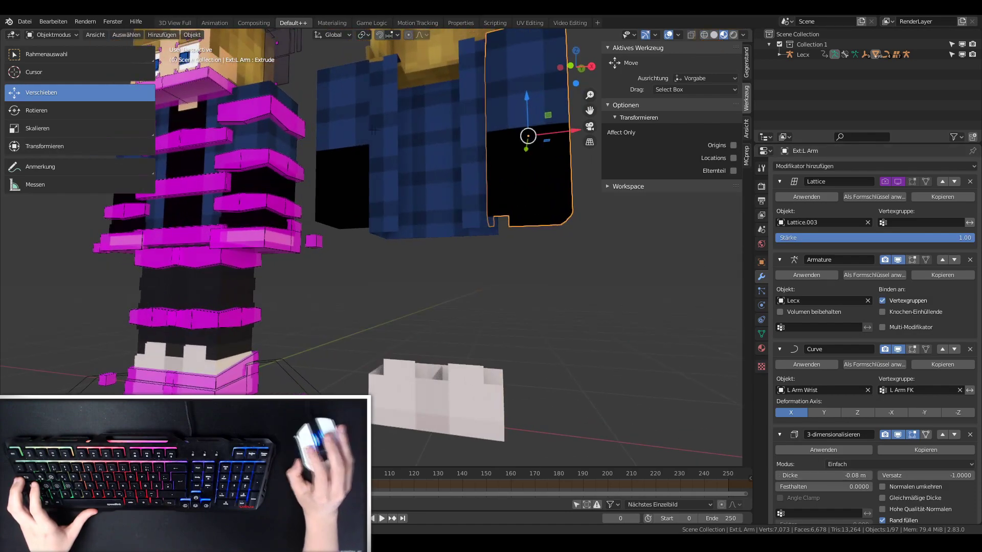
pyautogui.click(377, 132)
pyautogui.click(818, 166)
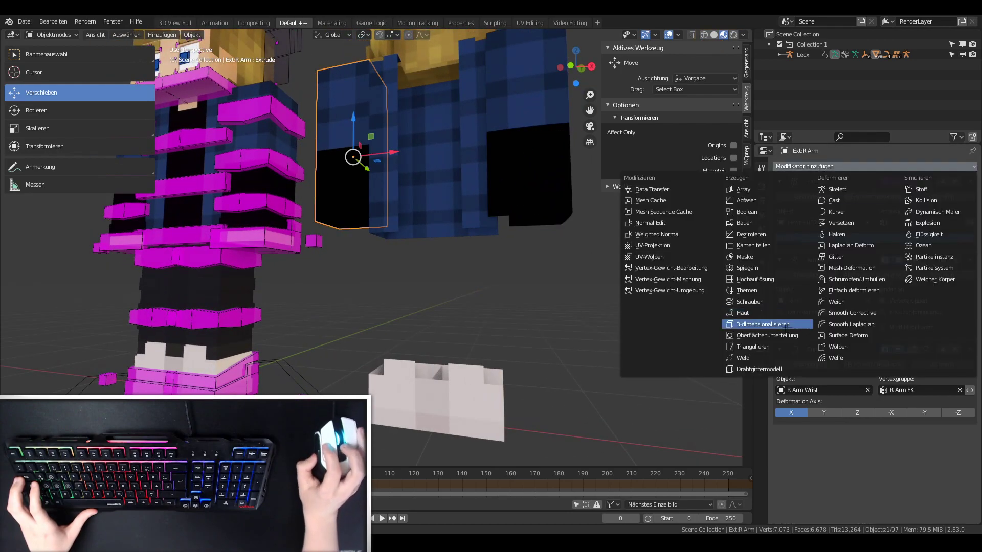
pyautogui.click(782, 324)
pyautogui.moveTo(823, 476); pyautogui.dragTo(798, 476)
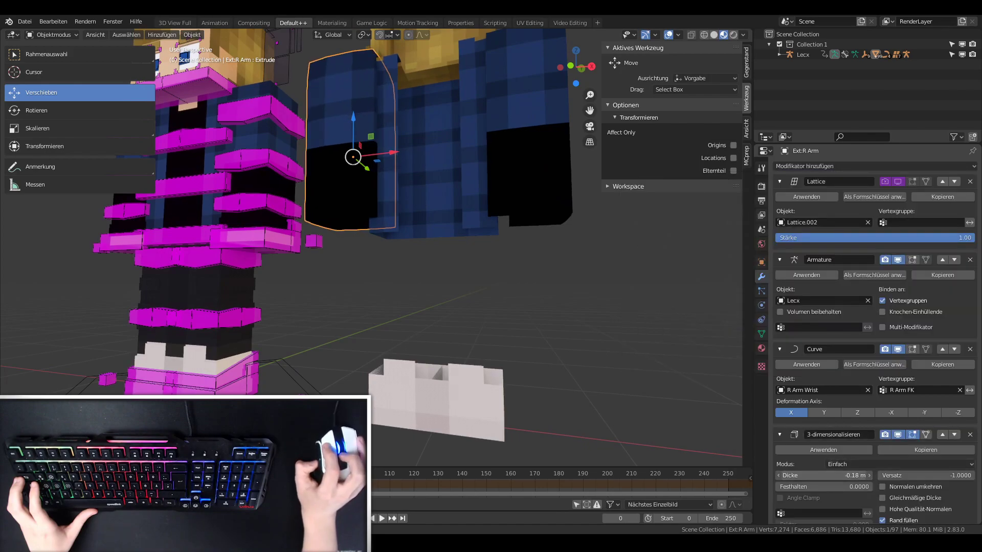
# Add a Solidify modifier to the body overlay with -0.1 m thickness.
pyautogui.moveTo(639, 297); pyautogui.dragTo(638, 297, button='middle')
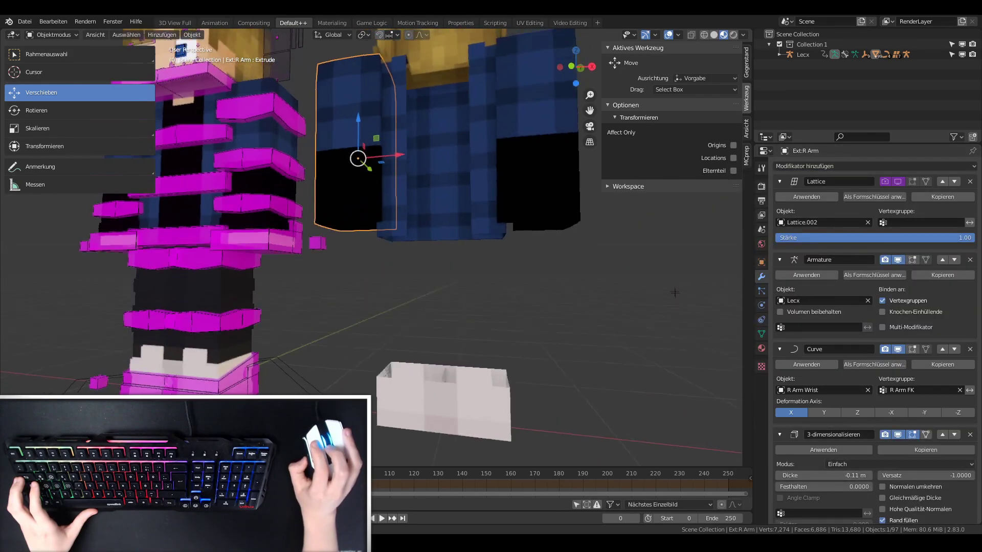
pyautogui.scroll(-2, 639, 298)
pyautogui.click(424, 215)
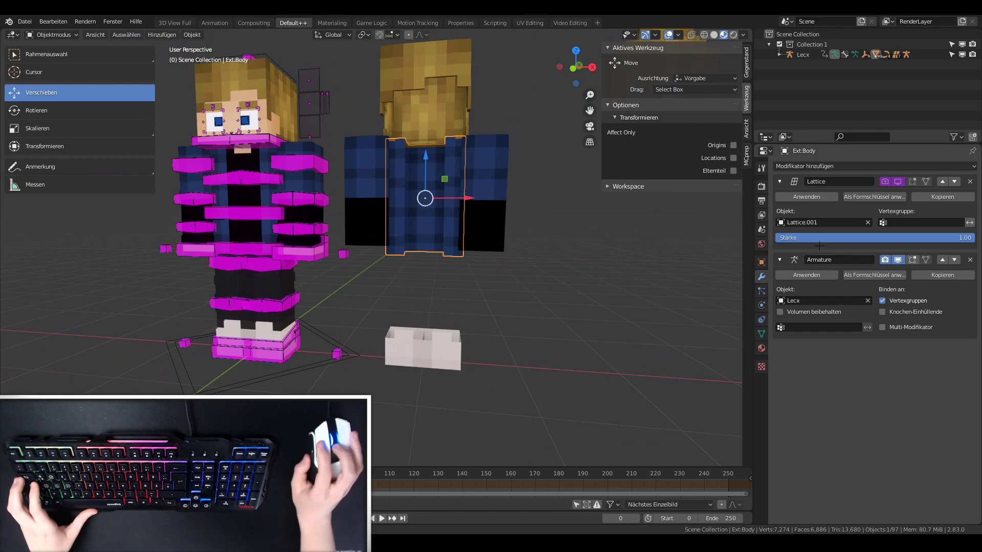
pyautogui.click(815, 167)
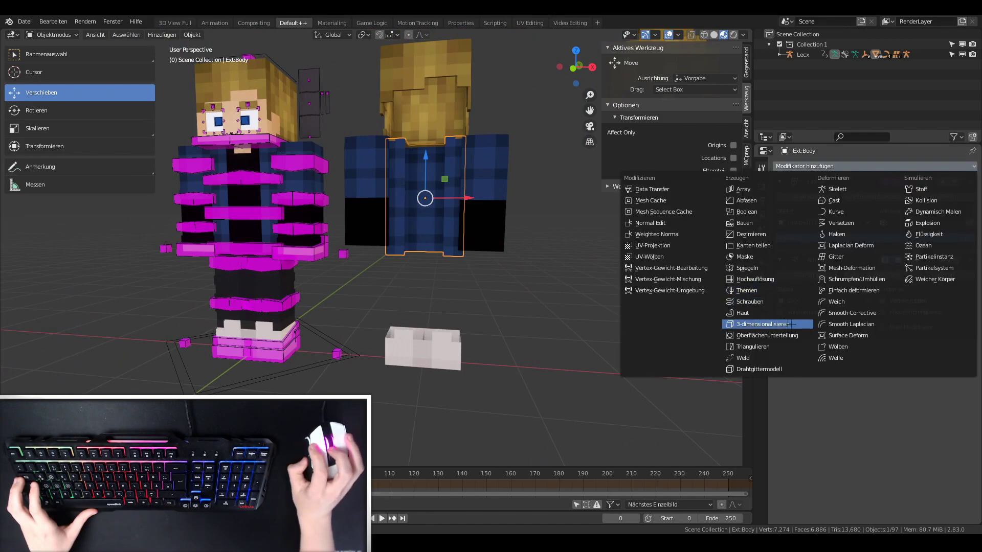
pyautogui.click(790, 324)
pyautogui.click(850, 390)
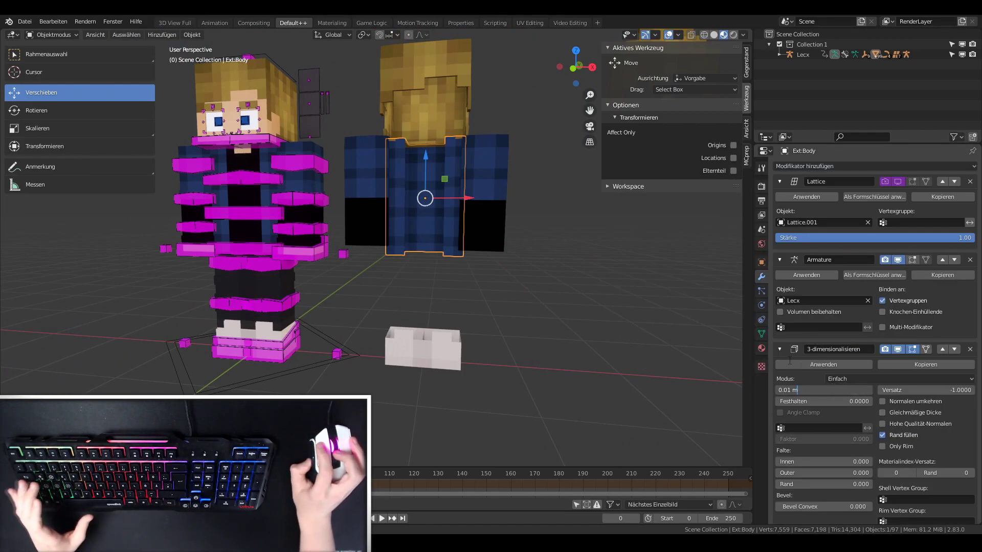
pyautogui.write('-0.1')
pyautogui.press('Return')
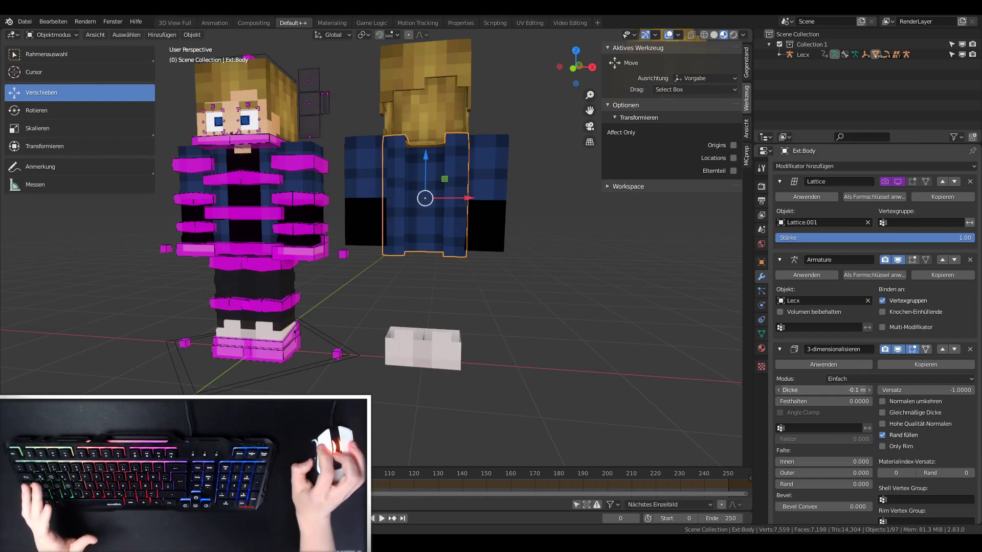
pyautogui.click(444, 350)
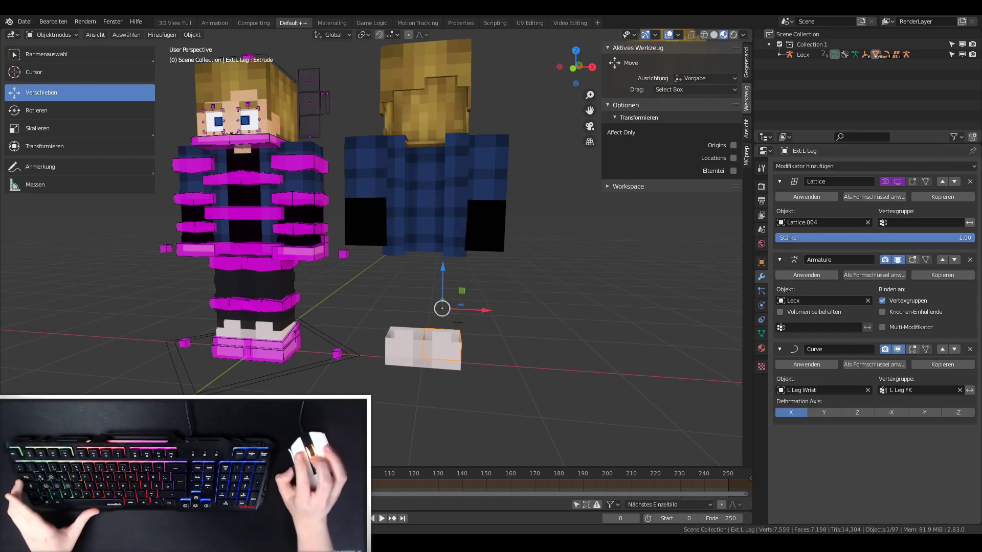
# Solidify the left leg overlay at -0.18 m with Even Thickness.
pyautogui.scroll(1, 446, 340)
pyautogui.click(870, 166)
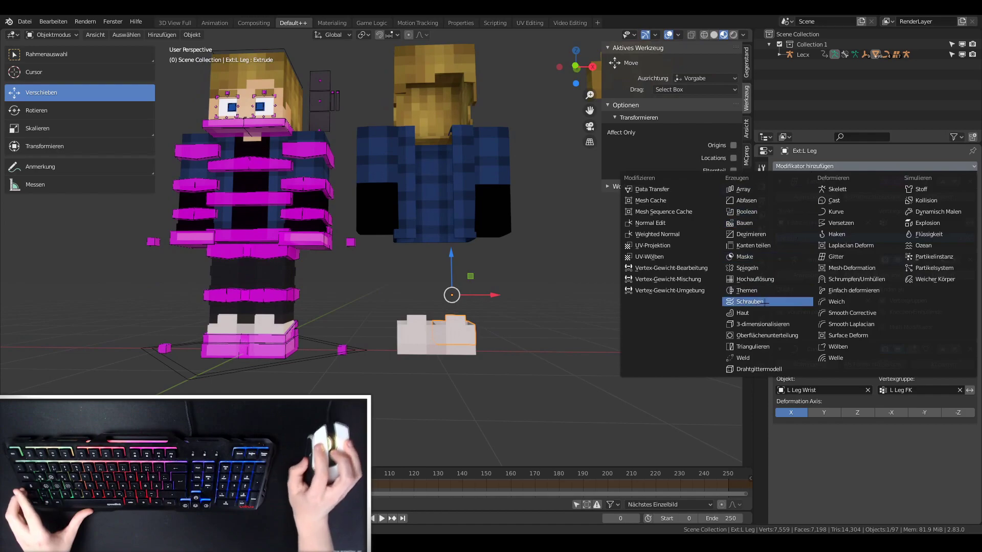
pyautogui.click(752, 324)
pyautogui.moveTo(823, 475); pyautogui.dragTo(797, 476)
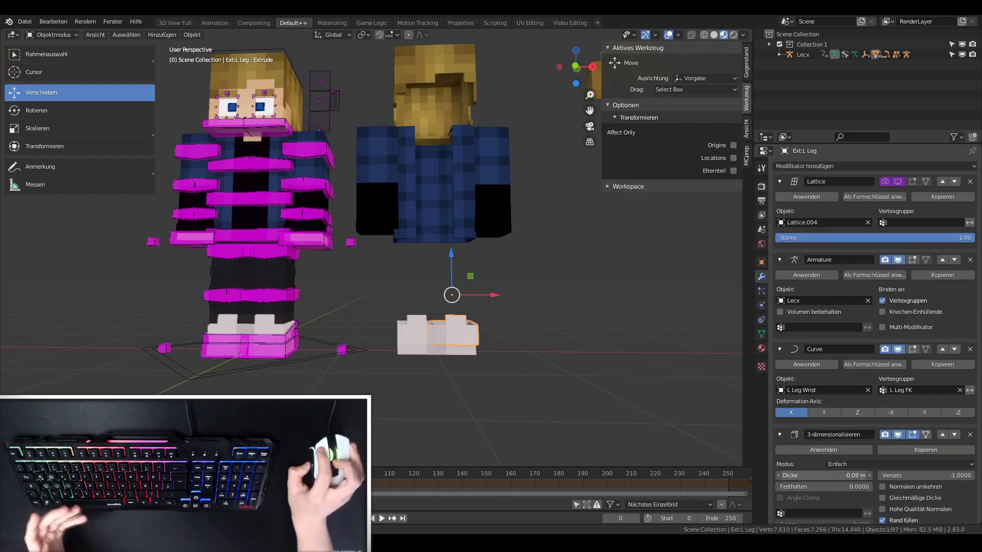
pyautogui.click(882, 498)
# Solidify the right leg overlay inward at -0.19 m.
pyautogui.click(421, 327)
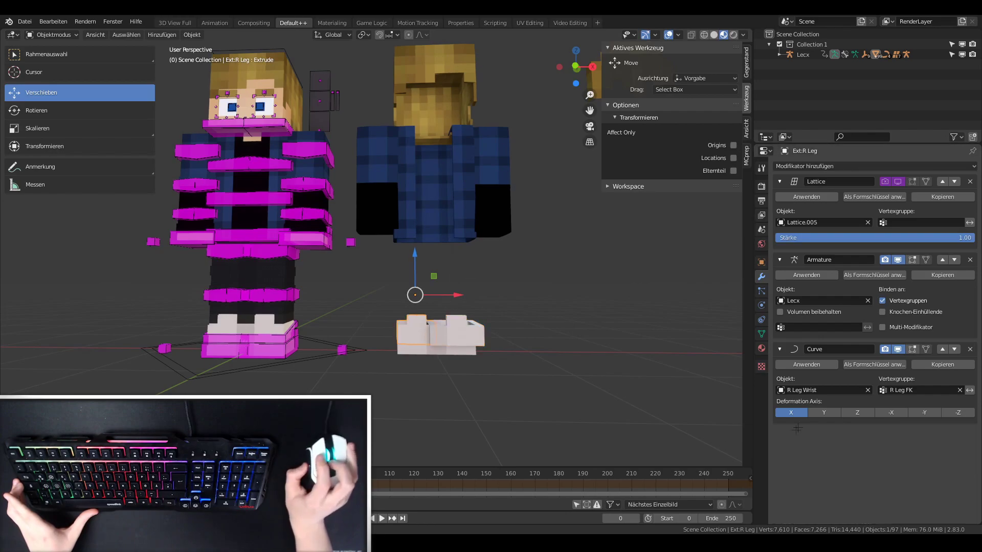
pyautogui.click(818, 166)
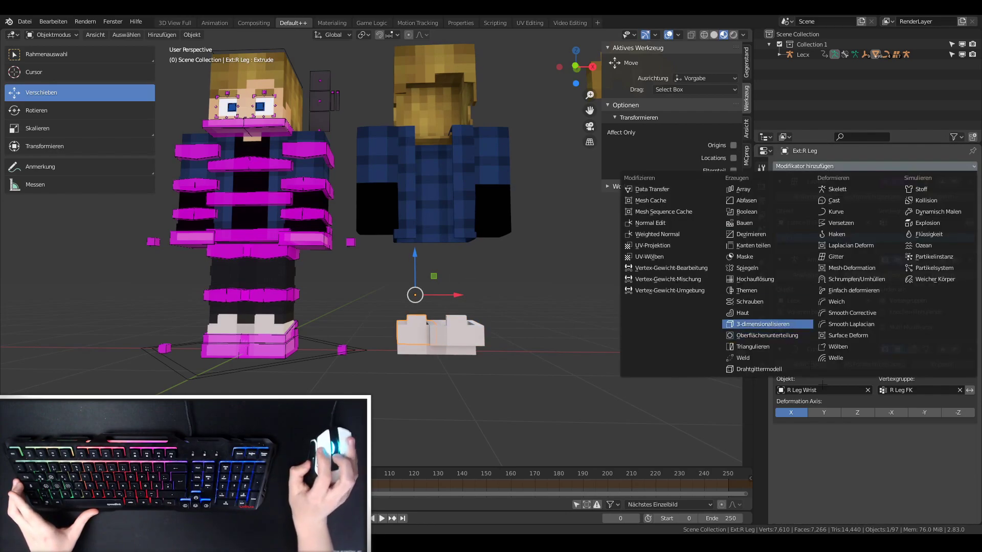
pyautogui.click(752, 329)
pyautogui.moveTo(860, 480); pyautogui.dragTo(814, 481)
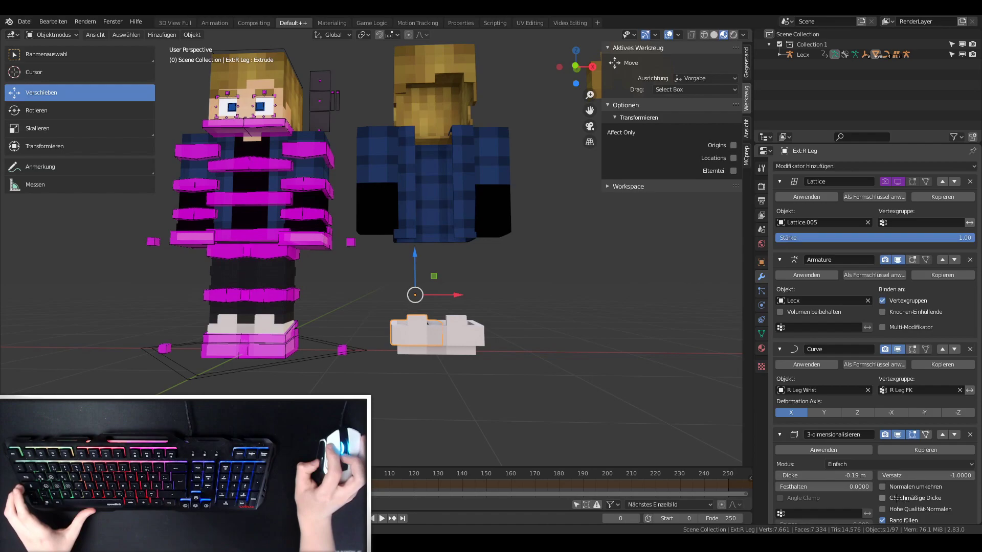
pyautogui.press('KP_Add')
pyautogui.press('KP_Add')
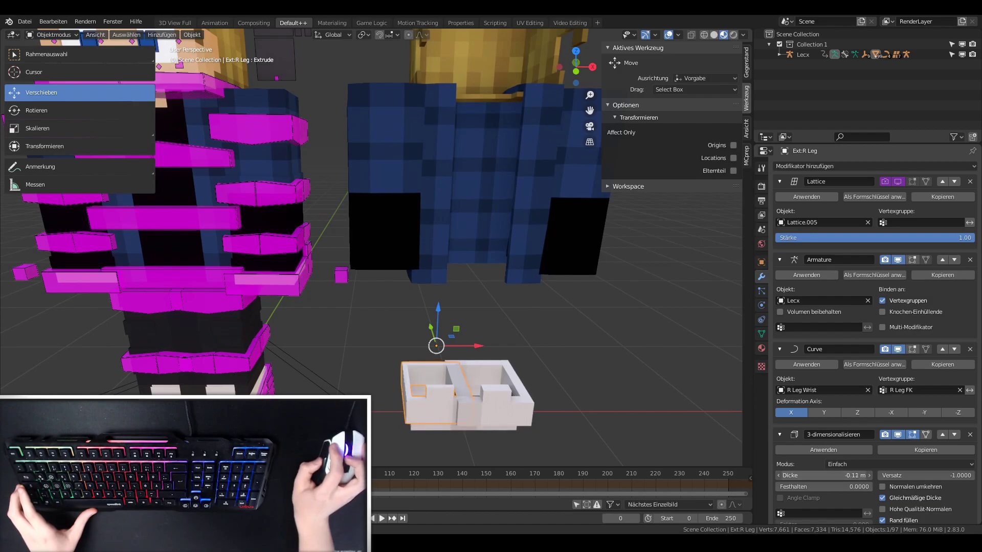
pyautogui.moveTo(650, 376); pyautogui.dragTo(588, 317, button='middle')
# Solidify the left shoe overlay at -0.31 m with Even Thickness.
pyautogui.click(491, 353)
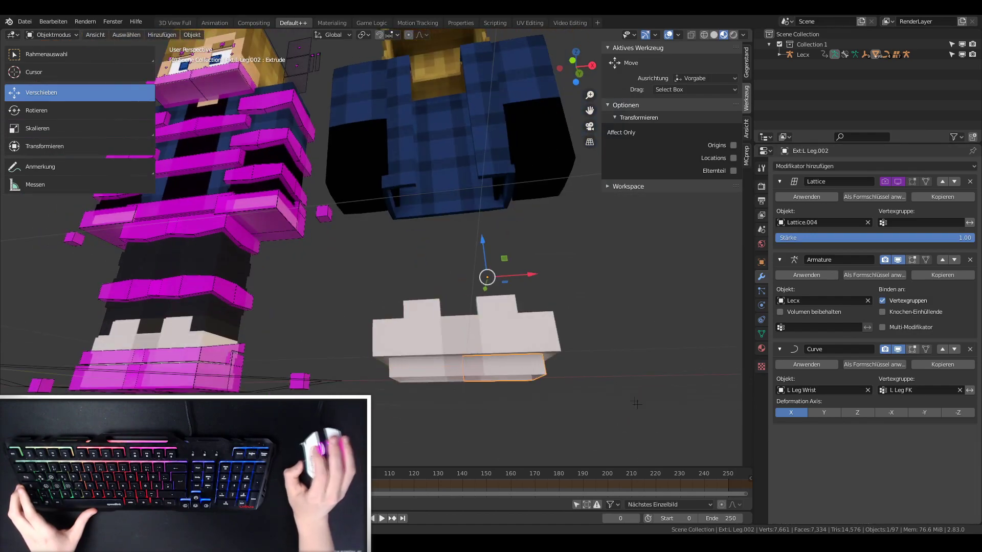
pyautogui.moveTo(491, 353); pyautogui.dragTo(491, 307, button='middle')
pyautogui.click(875, 166)
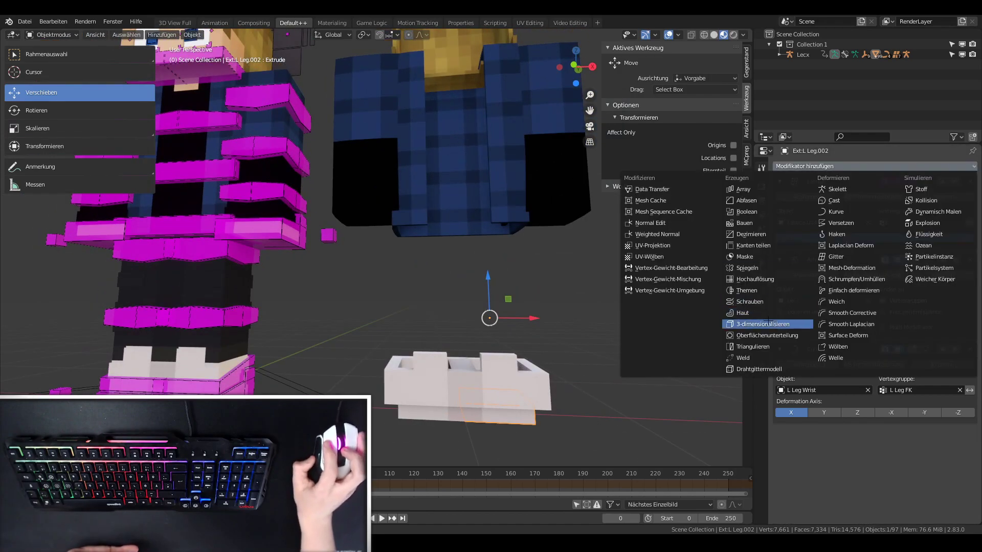
pyautogui.click(767, 324)
pyautogui.click(882, 498)
pyautogui.moveTo(823, 476); pyautogui.dragTo(798, 476)
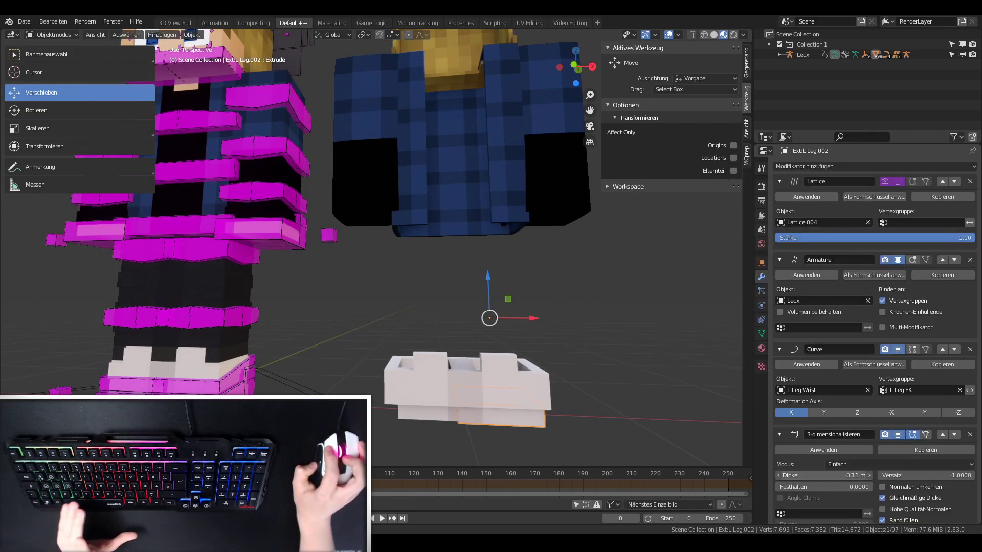
# Add a Solidify modifier with Even Thickness to the right shoe overlay.
pyautogui.click(408, 409)
pyautogui.click(875, 167)
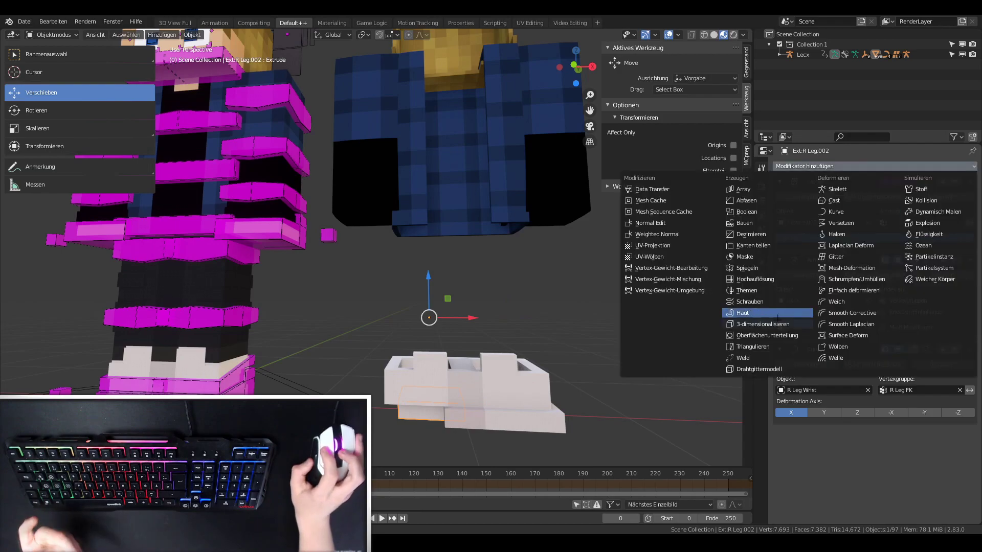
pyautogui.click(776, 324)
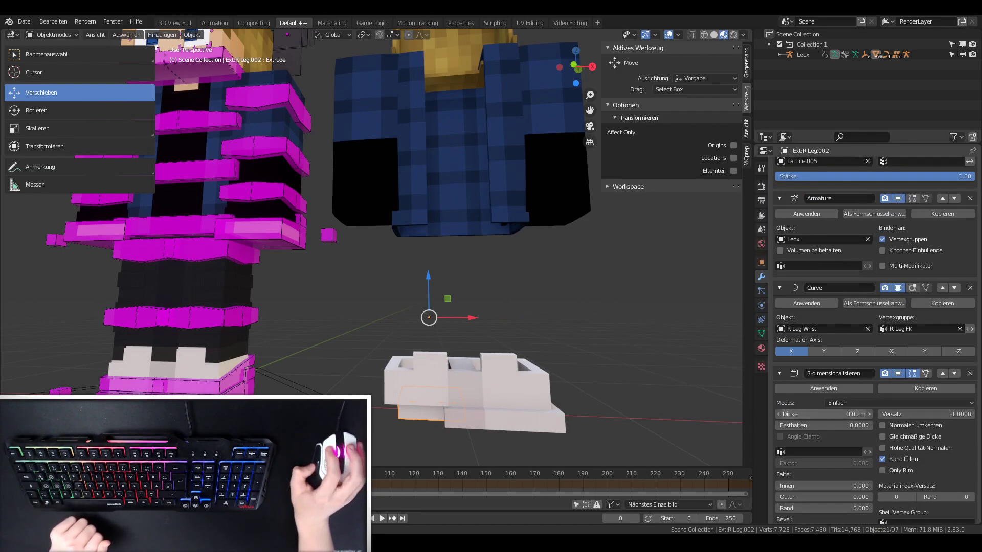
pyautogui.click(885, 436)
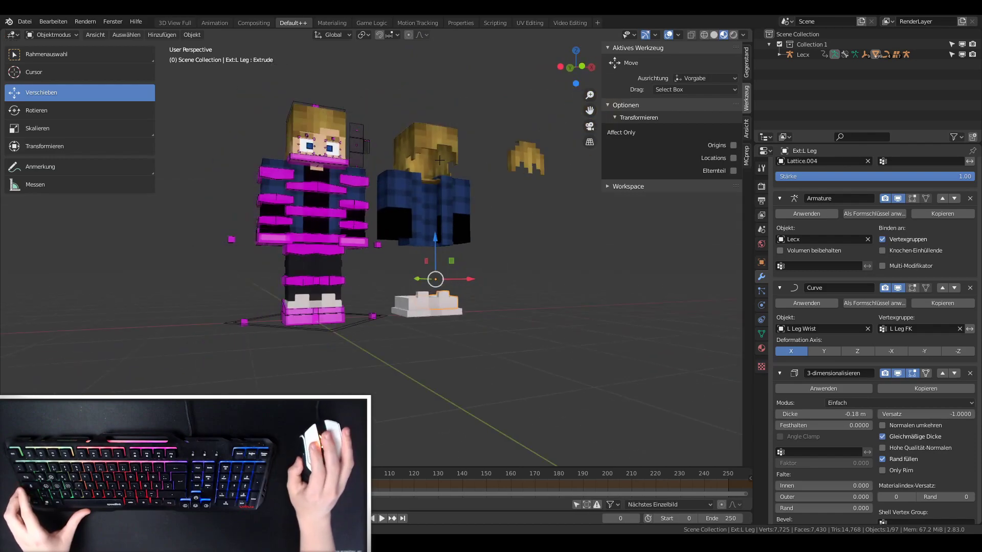
# Reset the location of the extruded head, left arm, body and shoe layers onto the left character.
pyautogui.click(429, 126)
pyautogui.moveTo(433, 143); pyautogui.dragTo(432, 204, button='middle')
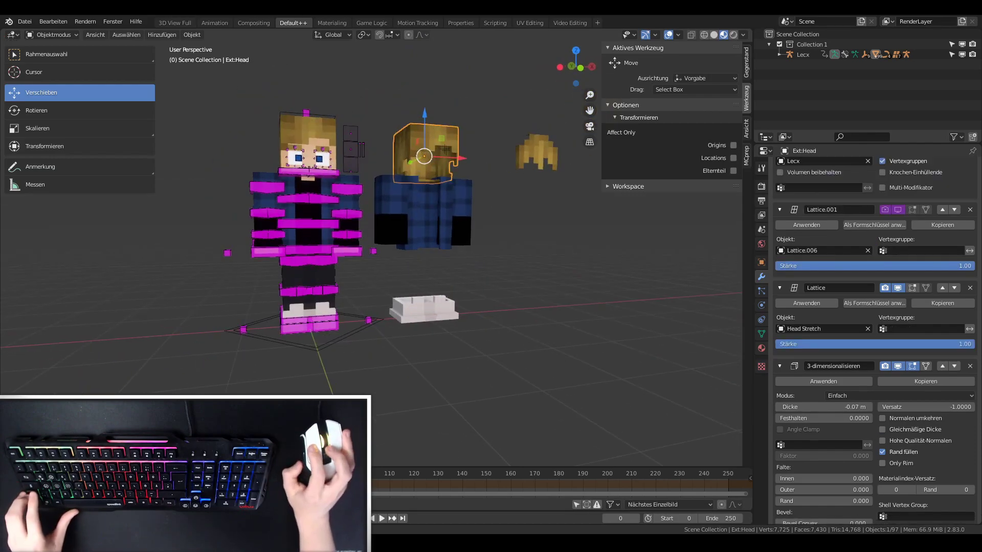
pyautogui.click(469, 202)
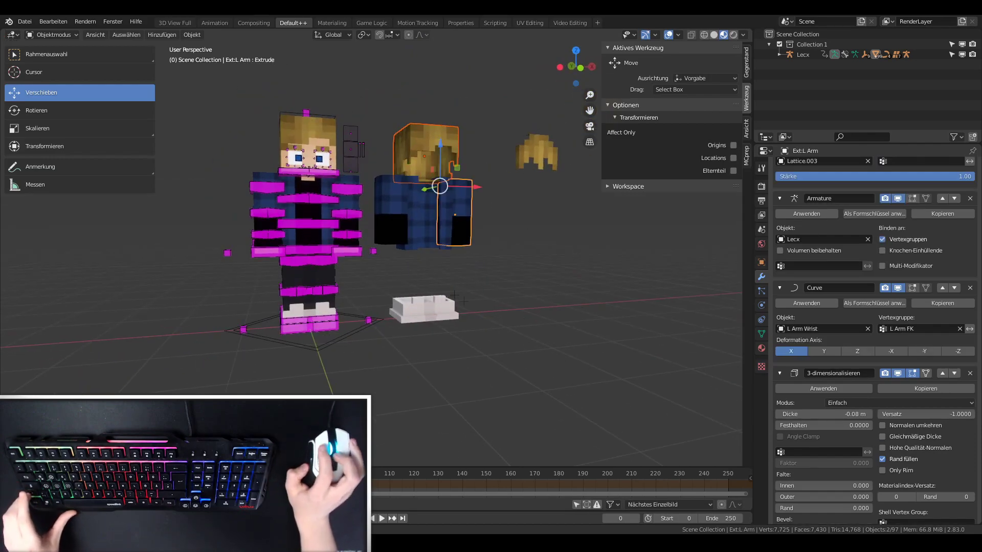
pyautogui.click(397, 196)
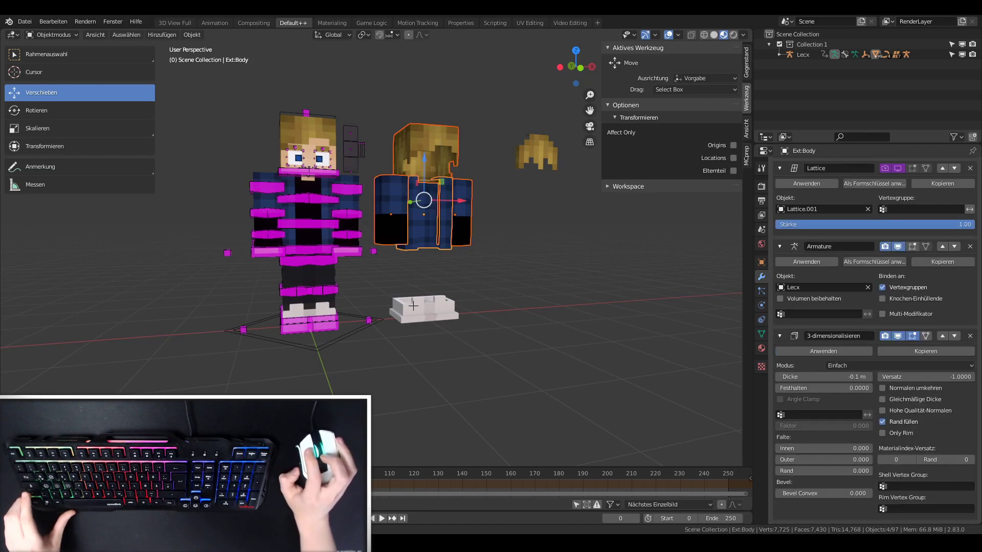
pyautogui.click(413, 305)
pyautogui.moveTo(413, 306); pyautogui.dragTo(443, 281, button='middle')
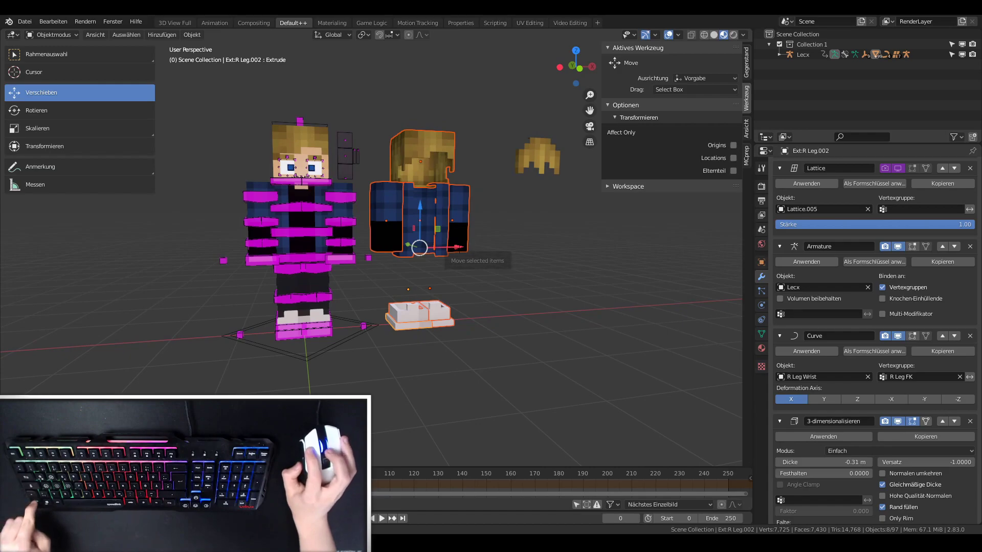
pyautogui.hotkey('alt', 'g')
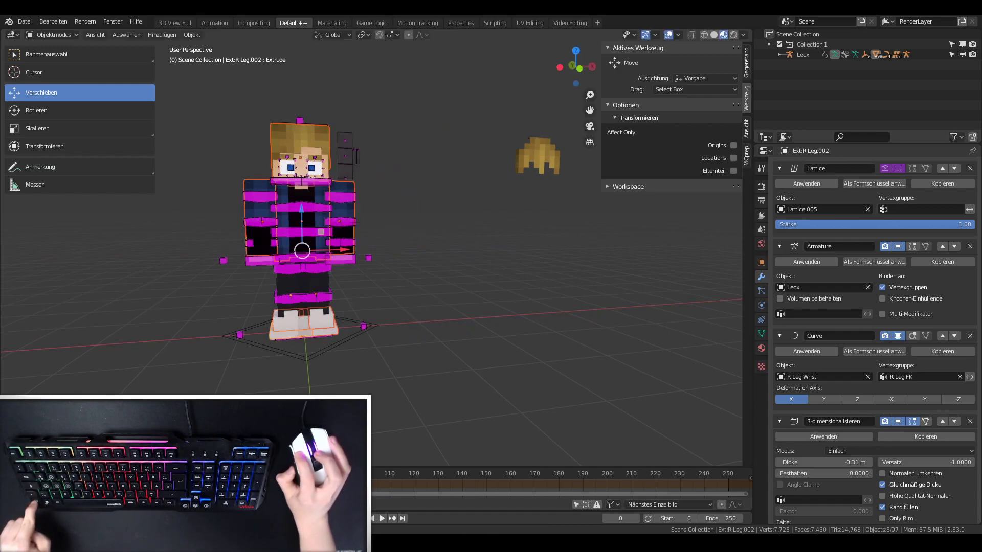
# Isolate the hair object Ext:Head.001 in local view and enter Edit Mode with nothing selected.
pyautogui.scroll(2, 320, 159)
pyautogui.moveTo(320, 158); pyautogui.dragTo(320, 158, button='middle')
pyautogui.scroll(3, 321, 158)
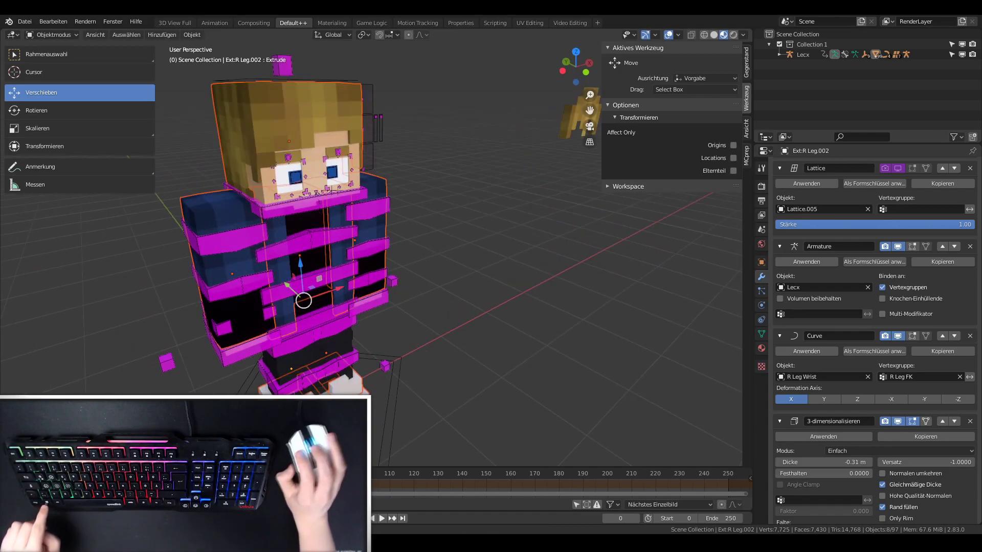
pyautogui.scroll(-5, 517, 182)
pyautogui.hotkey('alt', 'a')
pyautogui.moveTo(516, 181); pyautogui.dragTo(517, 181, button='middle')
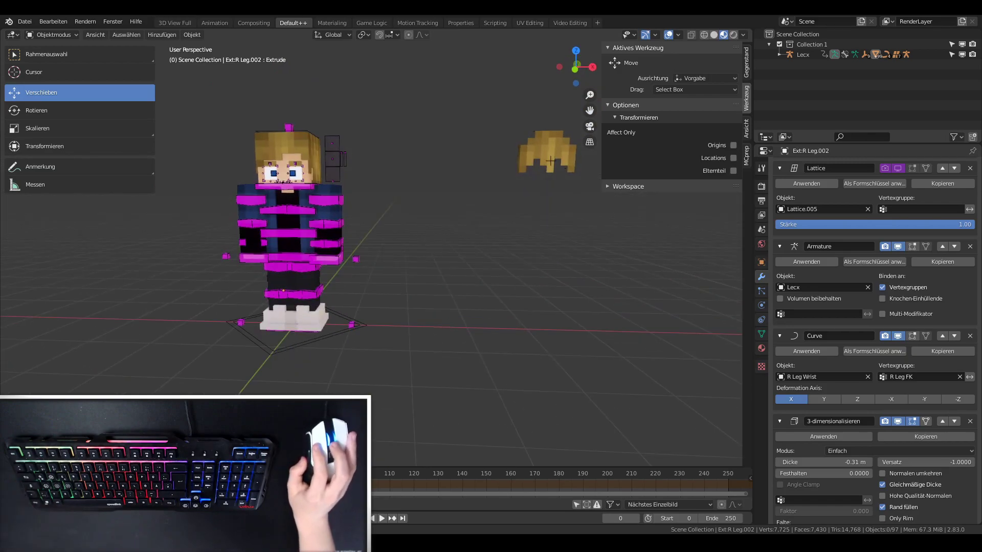
pyautogui.click(551, 162)
pyautogui.press('KP_Divide')
pyautogui.press('Tab')
pyautogui.moveTo(590, 182)
pyautogui.mouseDown(button='middle')
pyautogui.moveTo(533, 220)
pyautogui.moveTo(427, 225)
pyautogui.mouseUp(button='middle')
pyautogui.hotkey('alt', 'a')
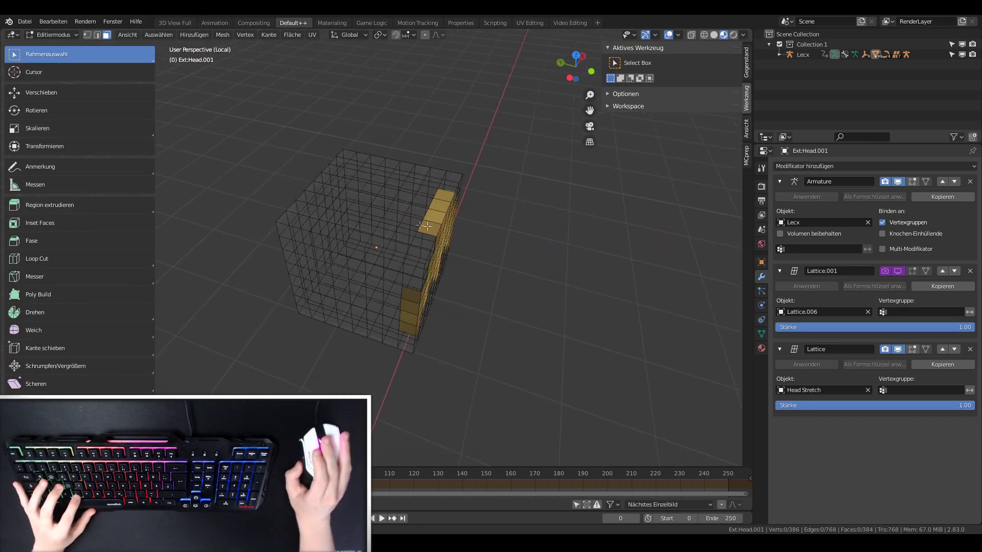
# Select every face of the hair's cube grid.
pyautogui.scroll(-4, 381, 166)
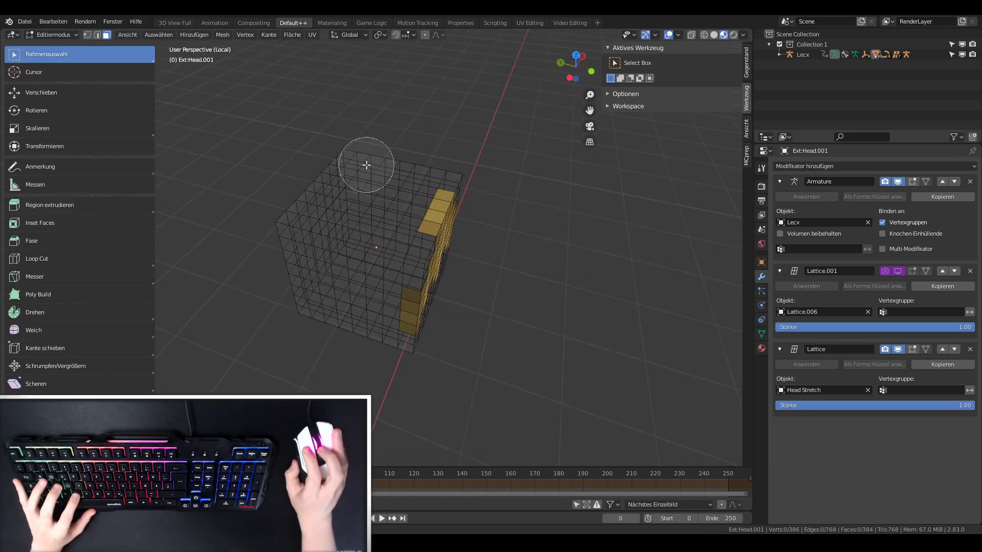
pyautogui.moveTo(367, 164); pyautogui.dragTo(371, 199)
pyautogui.press('a')
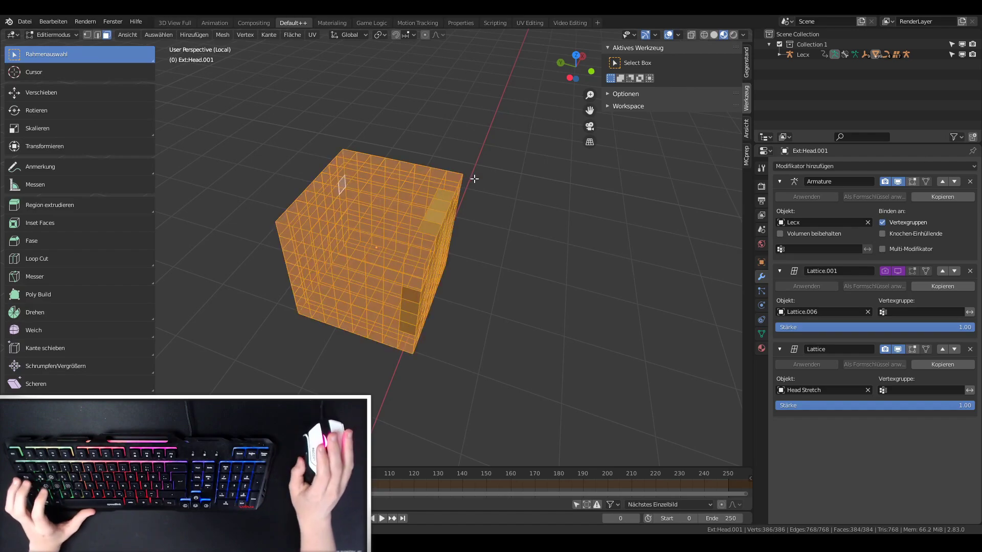
pyautogui.moveTo(479, 175)
pyautogui.mouseDown(button='middle')
pyautogui.moveTo(449, 171)
pyautogui.moveTo(437, 189)
pyautogui.moveTo(482, 200)
pyautogui.mouseUp(button='middle')
pyautogui.scroll(2, 432, 193)
pyautogui.scroll(2, 434, 213)
pyautogui.scroll(-5, 435, 213)
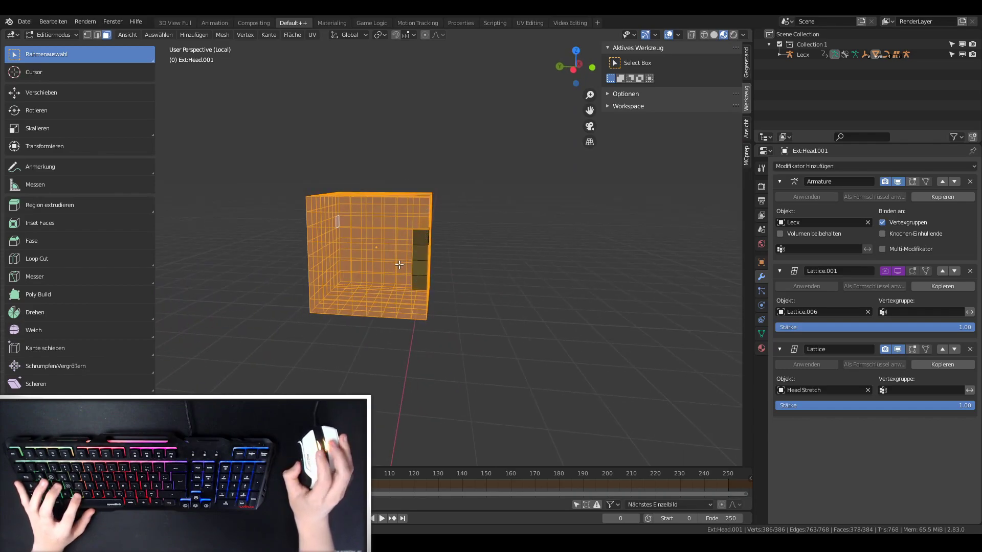
# Deselect the hair-pattern faces, including the four top-row faces and a four-face side column.
pyautogui.moveTo(399, 265); pyautogui.dragTo(371, 248, button='middle')
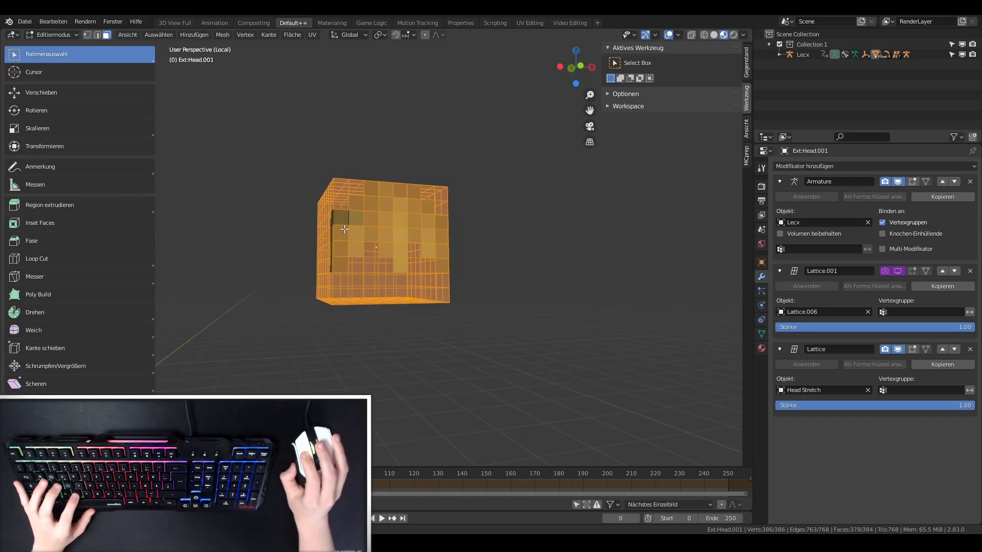
pyautogui.moveTo(371, 218); pyautogui.dragTo(387, 221, button='middle')
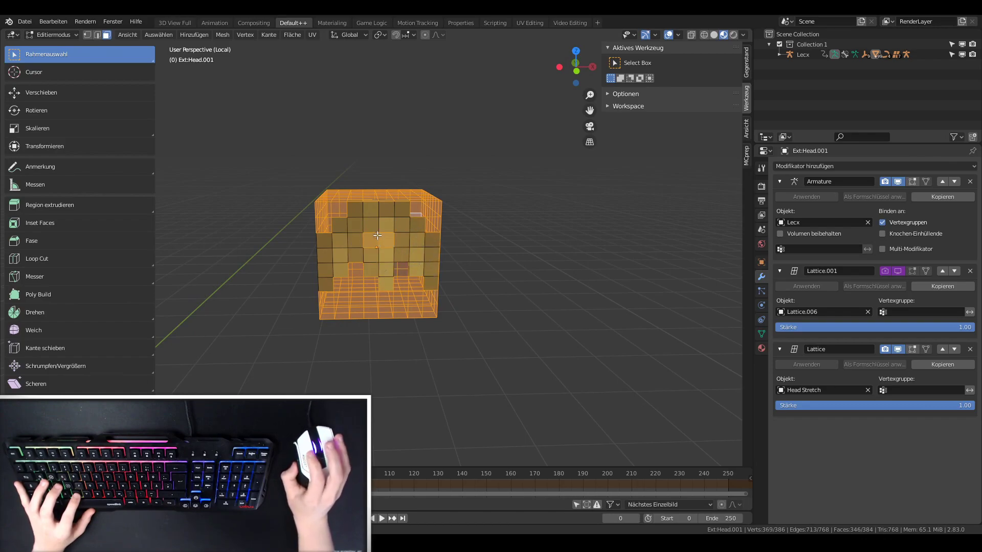
pyautogui.scroll(4, 379, 234)
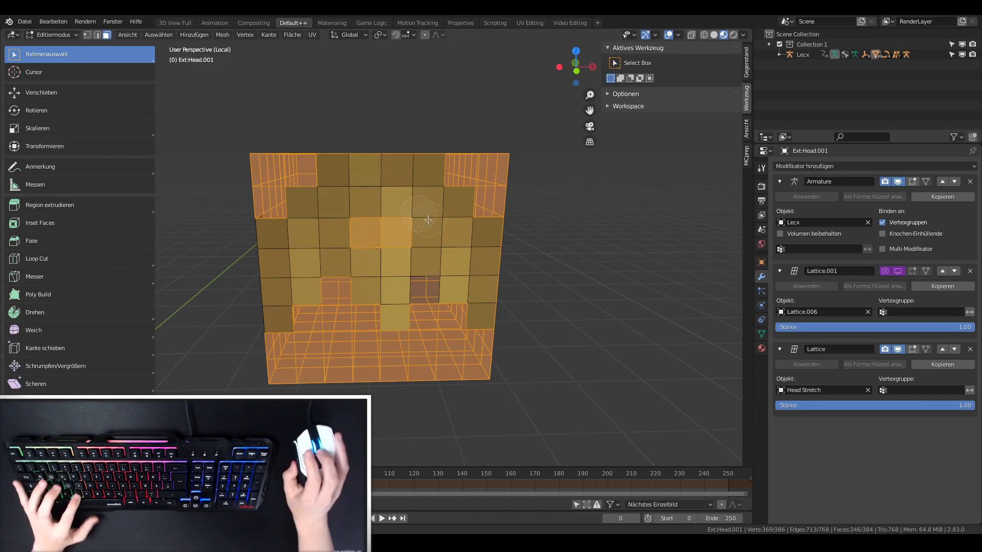
pyautogui.rightClick(394, 202)
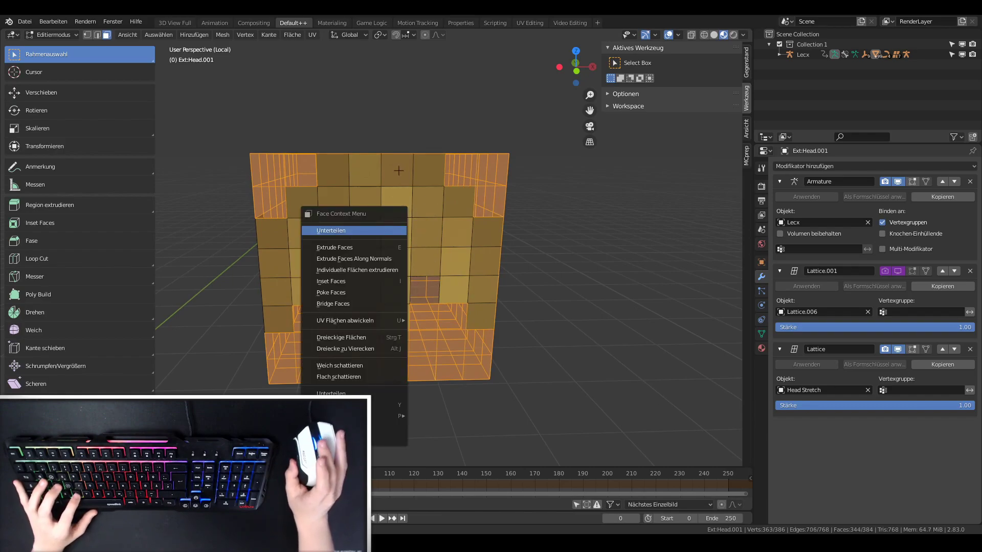
pyautogui.moveTo(404, 169); pyautogui.dragTo(464, 225, button='middle')
pyautogui.keyDown('ctrl'); pyautogui.moveTo(436, 242); pyautogui.dragTo(359, 248); pyautogui.keyUp('ctrl')
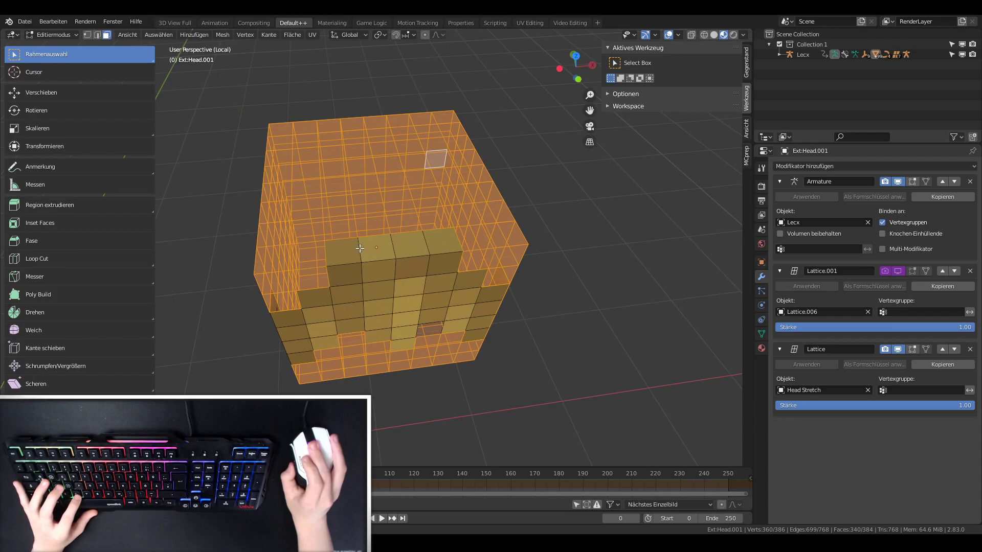
pyautogui.moveTo(455, 254)
pyautogui.mouseDown(button='middle')
pyautogui.moveTo(179, 154)
pyautogui.moveTo(348, 198)
pyautogui.mouseUp(button='middle')
pyautogui.keyDown('ctrl'); pyautogui.moveTo(347, 198); pyautogui.dragTo(340, 276); pyautogui.keyUp('ctrl')
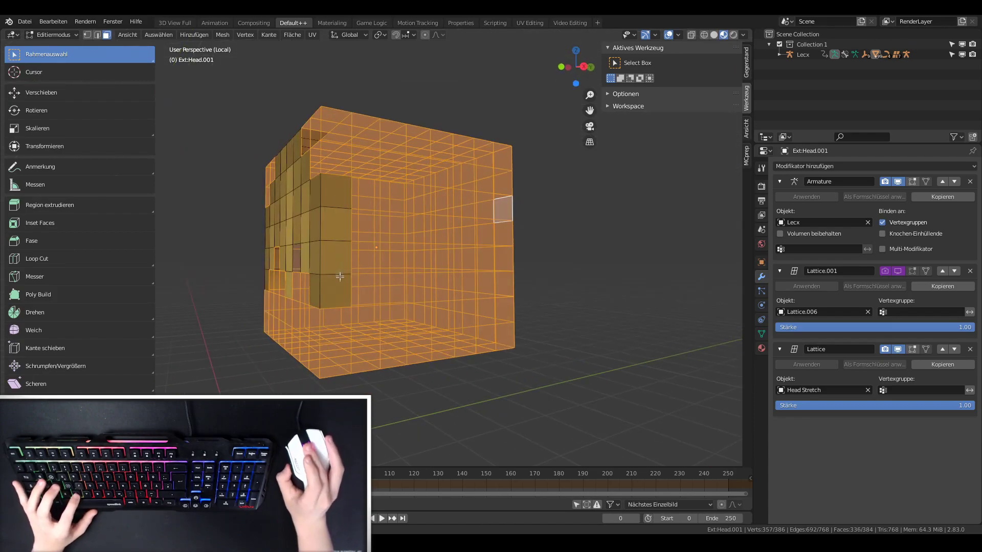
pyautogui.moveTo(337, 284)
pyautogui.mouseDown(button='middle')
pyautogui.moveTo(520, 236)
pyautogui.moveTo(395, 256)
pyautogui.mouseUp(button='middle')
pyautogui.moveTo(400, 210); pyautogui.dragTo(430, 257, button='middle')
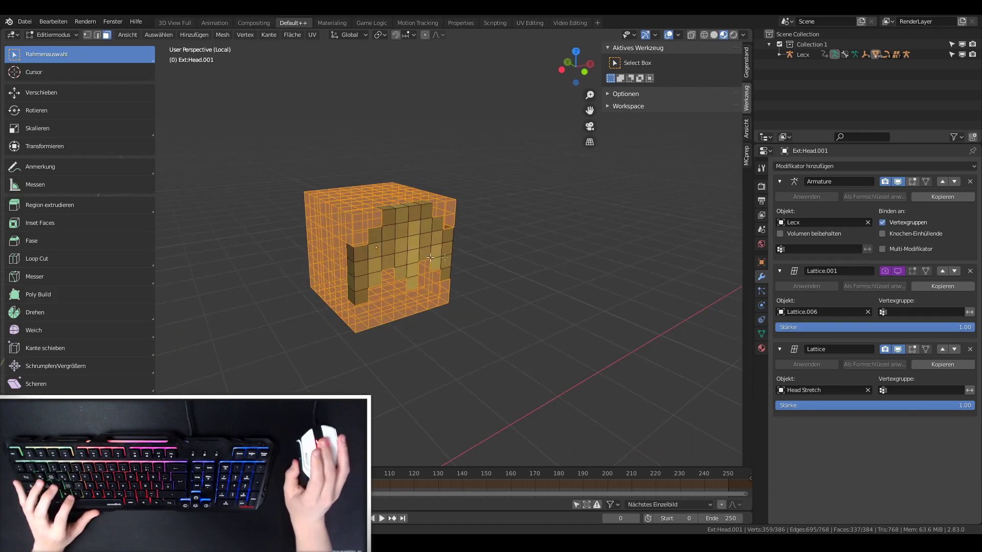
# Delete the selected faces so only the hair pixel faces remain.
pyautogui.press('x')
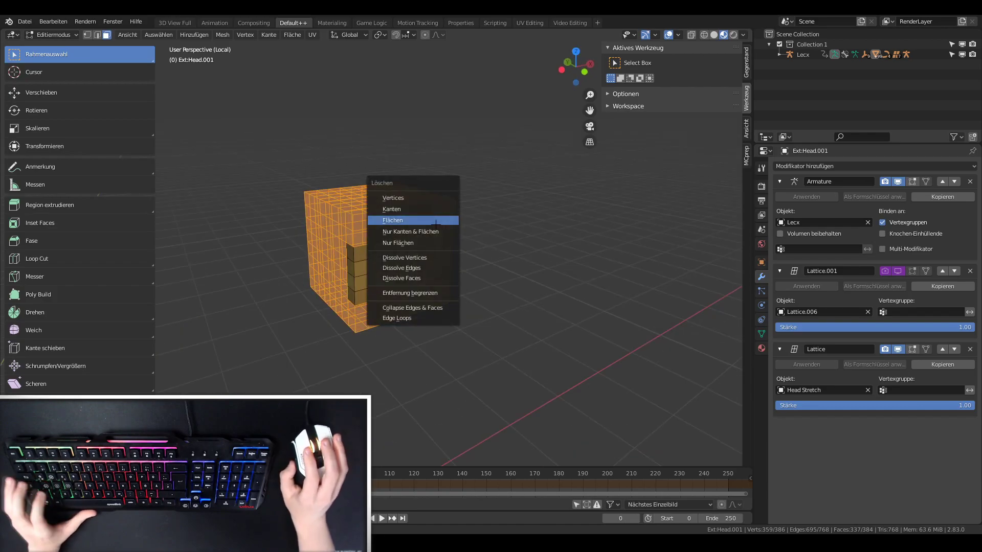
pyautogui.click(436, 226)
pyautogui.moveTo(513, 222); pyautogui.dragTo(378, 245, button='middle')
pyautogui.press('Tab')
pyautogui.press('Tab')
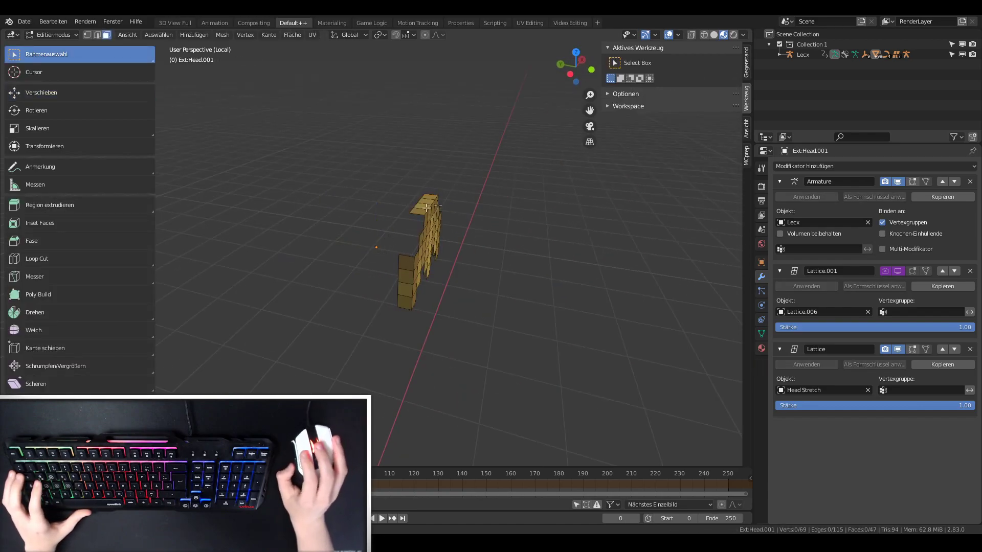
# Select the front hair face columns and duplicate them in place.
pyautogui.moveTo(427, 207)
pyautogui.mouseDown(button='middle')
pyautogui.moveTo(511, 180)
pyautogui.moveTo(467, 198)
pyautogui.moveTo(463, 190)
pyautogui.mouseUp(button='middle')
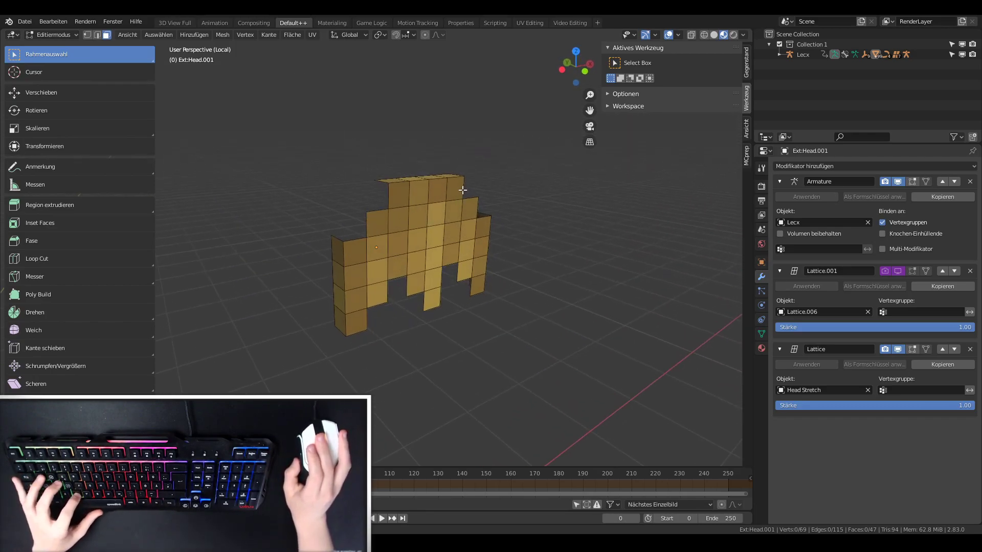
pyautogui.scroll(2, 482, 253)
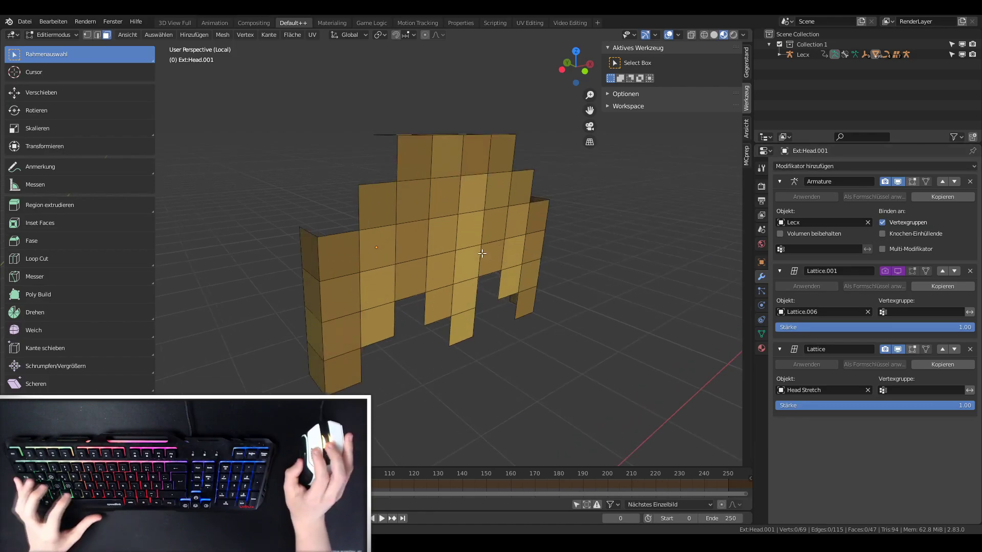
pyautogui.moveTo(482, 253); pyautogui.dragTo(457, 250, button='middle')
pyautogui.keyDown('alt'); pyautogui.click(352, 212); pyautogui.keyUp('alt')
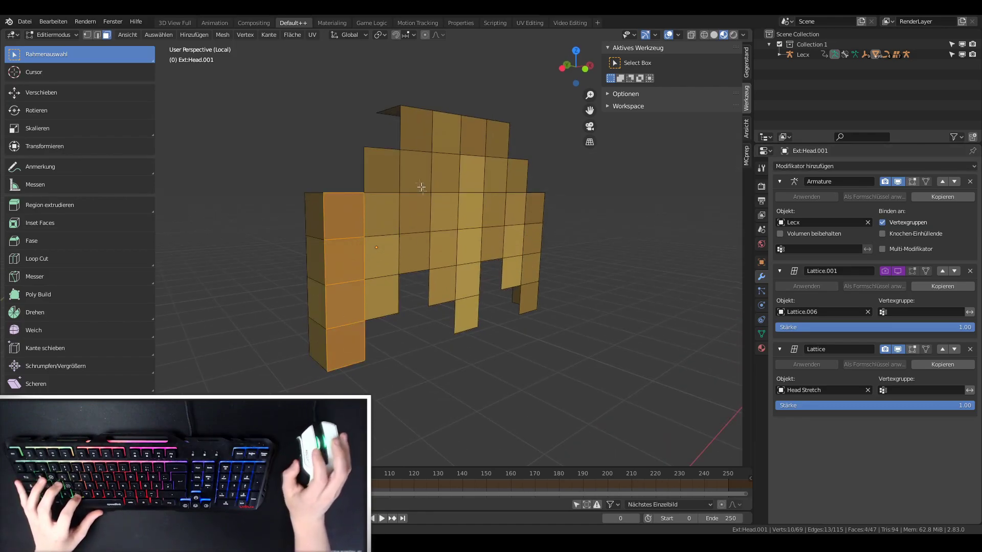
pyautogui.keyDown('alt'); pyautogui.keyDown('shift'); pyautogui.click(420, 150); pyautogui.keyUp('shift'); pyautogui.keyUp('alt')
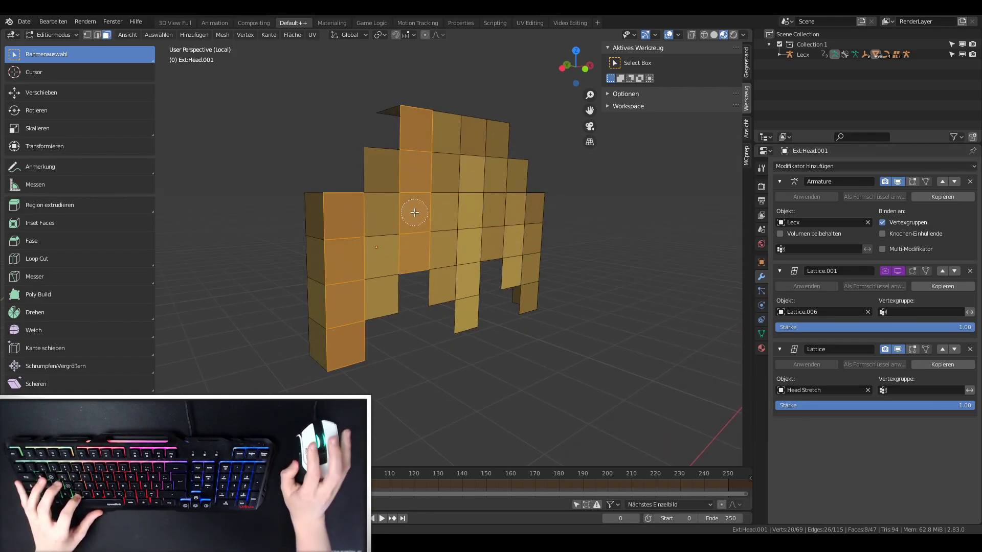
pyautogui.moveTo(394, 178); pyautogui.dragTo(382, 307)
pyautogui.moveTo(382, 307); pyautogui.dragTo(467, 247, button='middle')
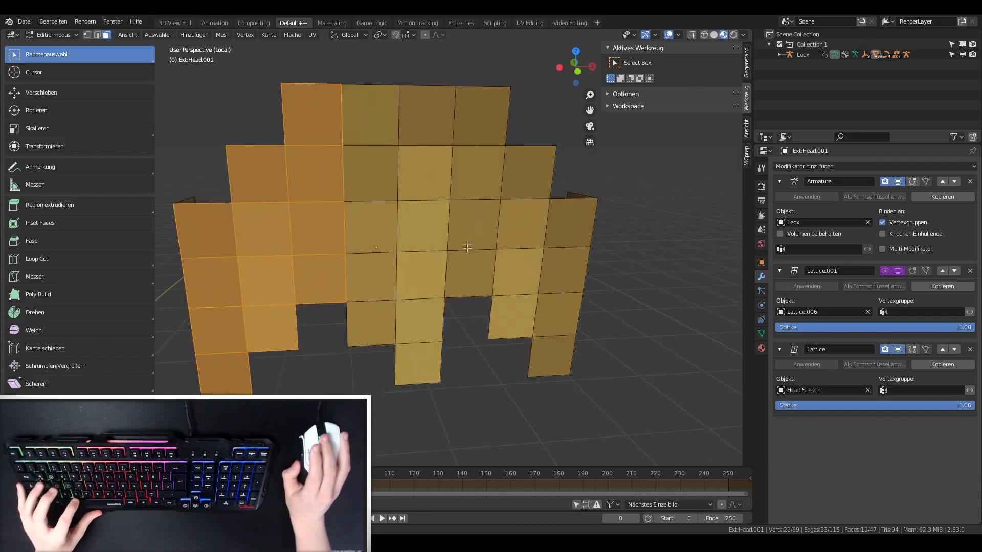
pyautogui.moveTo(415, 357)
pyautogui.mouseDown()
pyautogui.moveTo(371, 215)
pyautogui.moveTo(461, 118)
pyautogui.moveTo(470, 220)
pyautogui.moveTo(517, 259)
pyautogui.moveTo(568, 240)
pyautogui.moveTo(536, 332)
pyautogui.mouseUp()
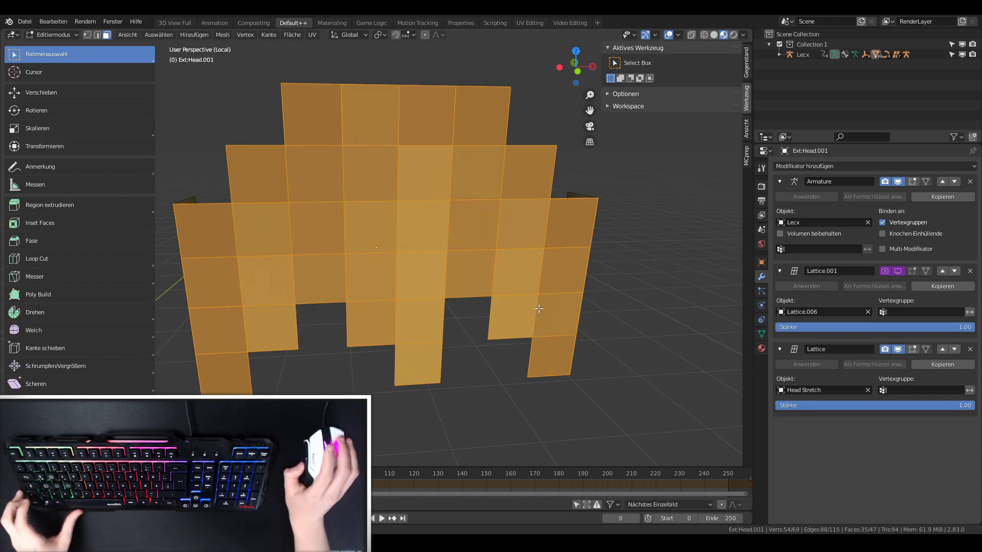
pyautogui.hotkey('shift', 'd')
pyautogui.rightClick(539, 309)
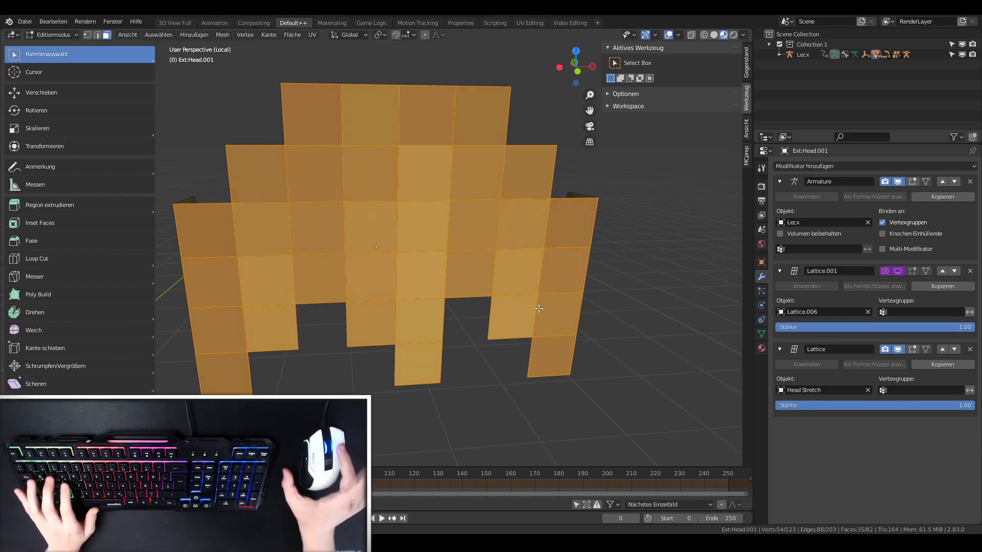
# Offset the duplicated front fringe faces outward along the Y axis as an extra layer.
pyautogui.click(73, 92)
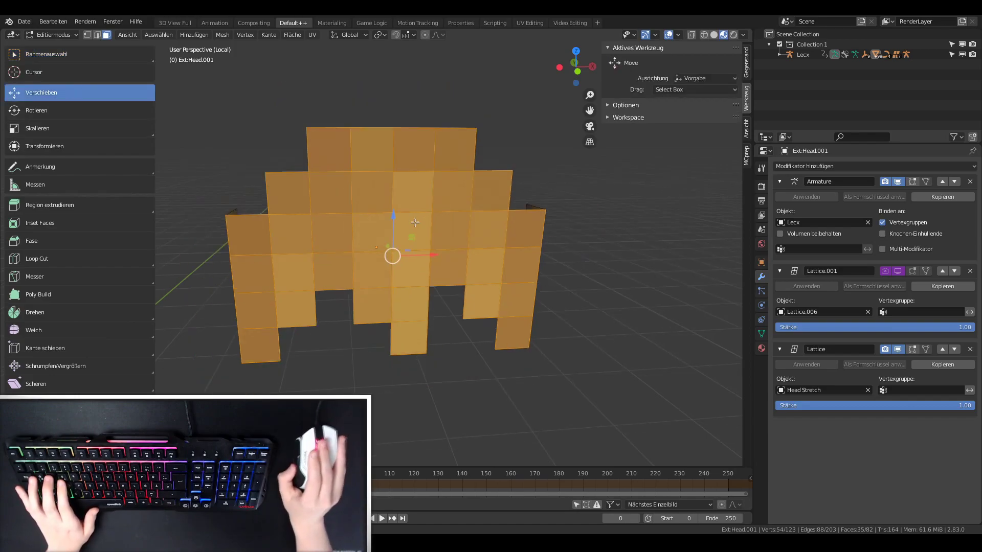
pyautogui.moveTo(389, 255); pyautogui.dragTo(425, 257, button='middle')
pyautogui.moveTo(425, 256); pyautogui.dragTo(431, 250)
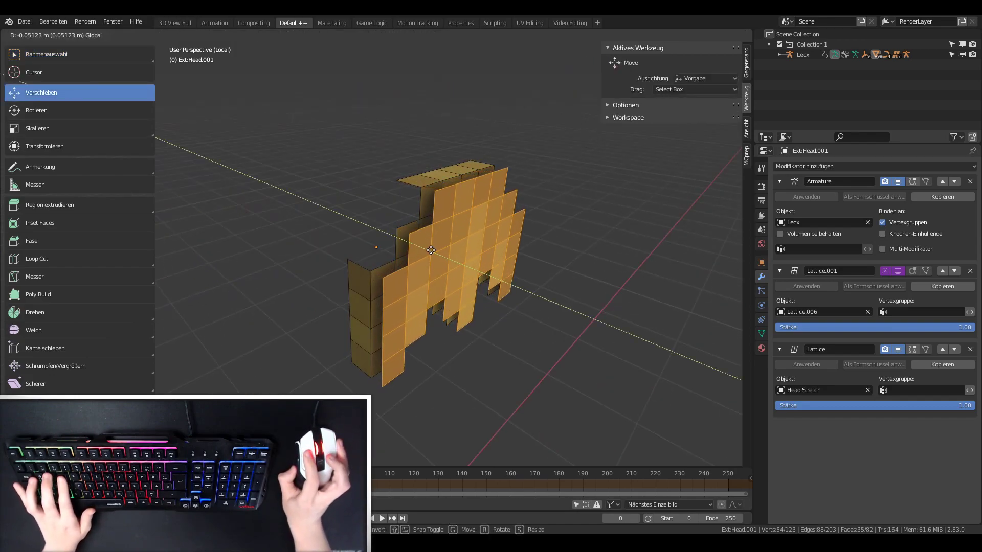
pyautogui.press('e')
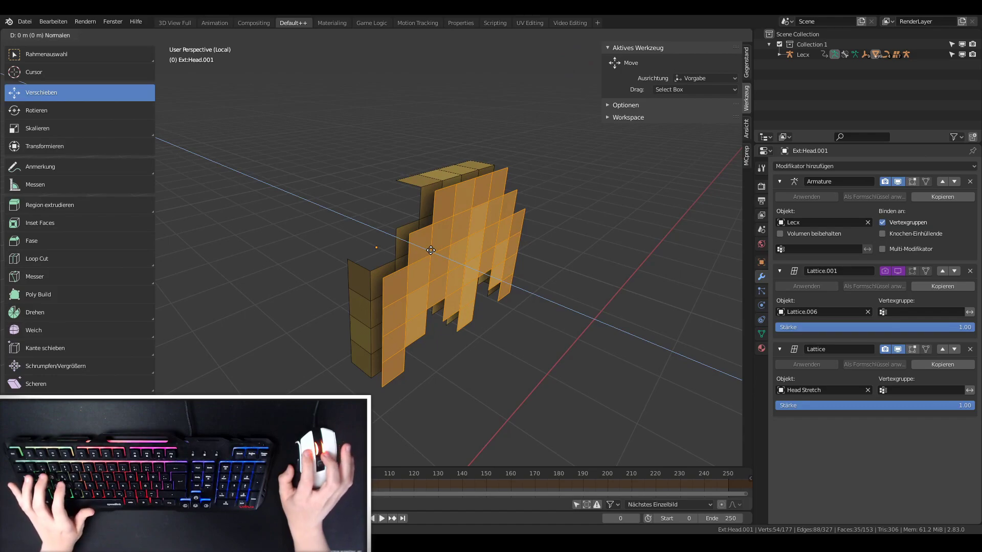
pyautogui.rightClick(431, 250)
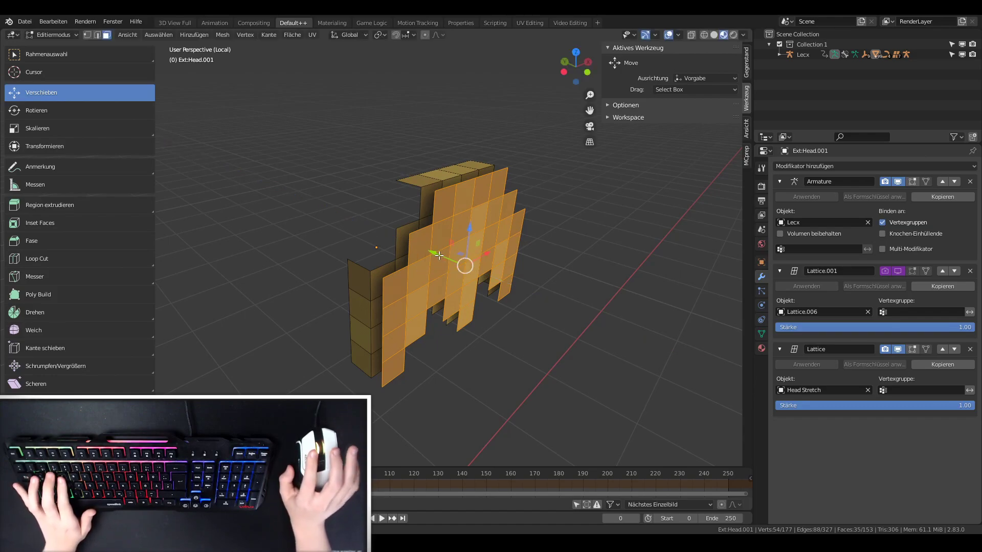
pyautogui.moveTo(443, 254); pyautogui.dragTo(427, 247)
pyautogui.moveTo(427, 248)
pyautogui.mouseDown(button='middle')
pyautogui.moveTo(544, 188)
pyautogui.moveTo(578, 188)
pyautogui.moveTo(537, 198)
pyautogui.moveTo(382, 177)
pyautogui.mouseUp(button='middle')
pyautogui.press('Tab')
pyautogui.press('Tab')
# Extrude a block of hair faces outward twice, then return to Object Mode to check it.
pyautogui.moveTo(412, 180)
pyautogui.mouseDown()
pyautogui.moveTo(475, 179)
pyautogui.moveTo(461, 256)
pyautogui.moveTo(384, 230)
pyautogui.moveTo(333, 273)
pyautogui.mouseUp()
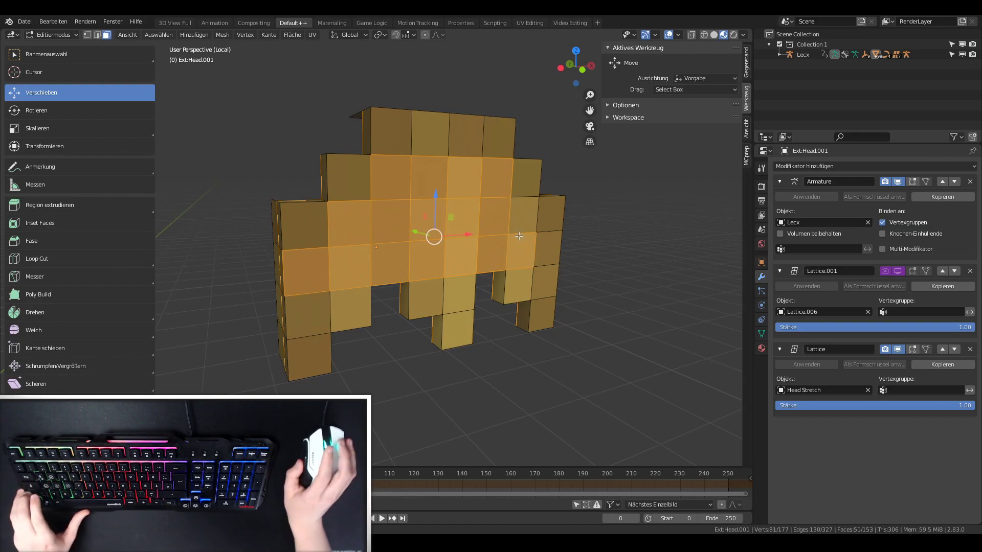
pyautogui.moveTo(519, 236); pyautogui.dragTo(481, 245, button='middle')
pyautogui.press('e')
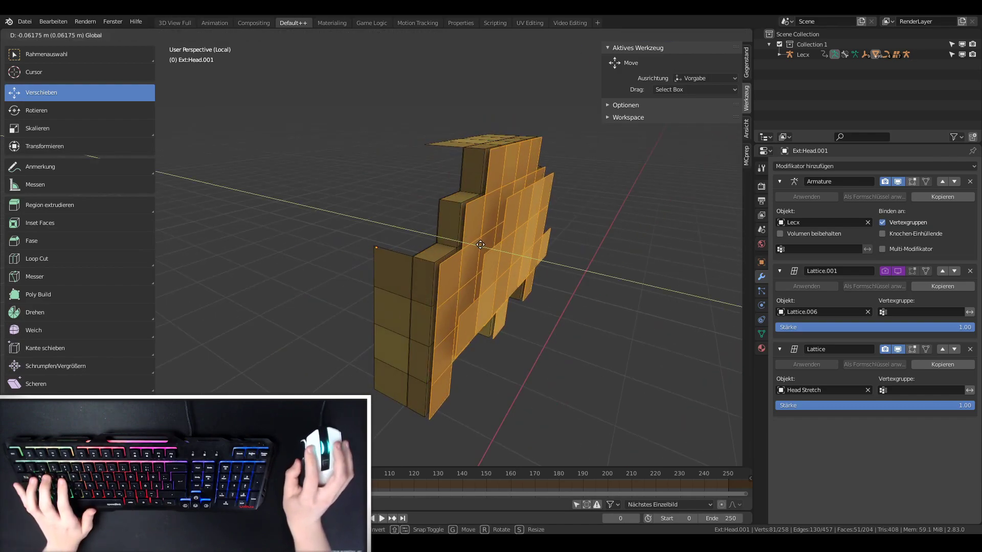
pyautogui.click(480, 245)
pyautogui.press('e')
pyautogui.click(470, 247)
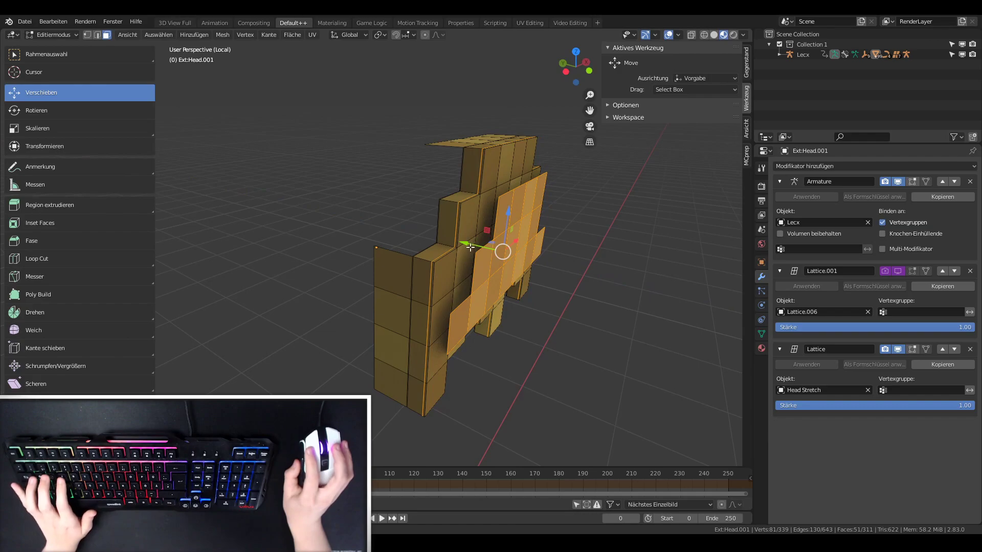
pyautogui.hotkey('alt', 'a')
pyautogui.moveTo(471, 247); pyautogui.dragTo(499, 195, button='middle')
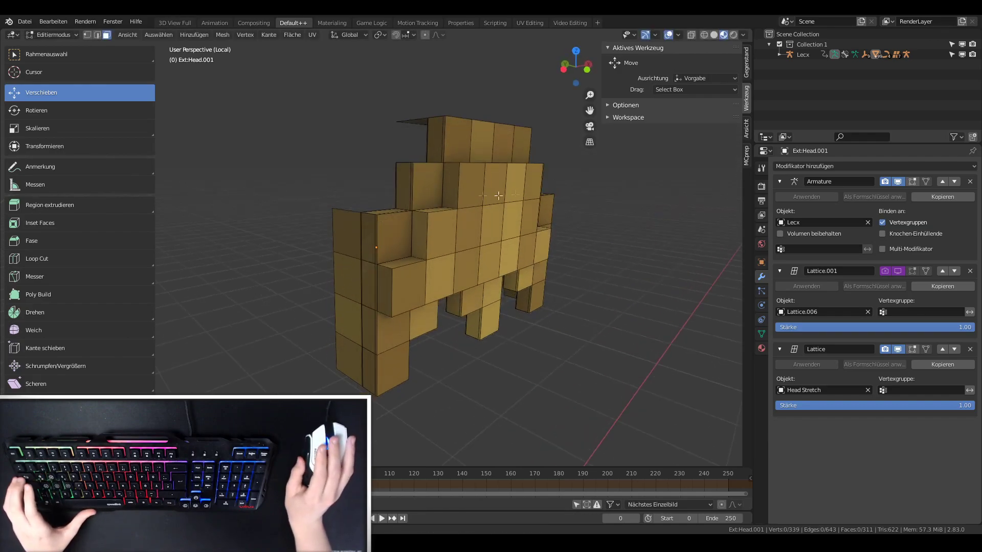
pyautogui.press('Tab')
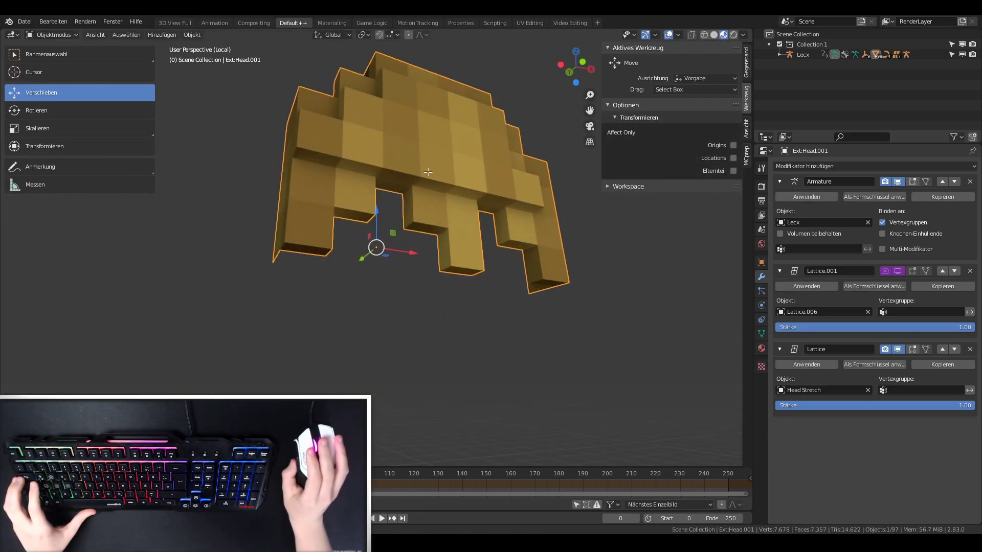
# Duplicate three hair faces in place, extrude them into blocks, and extrude the top faces.
pyautogui.press('Tab')
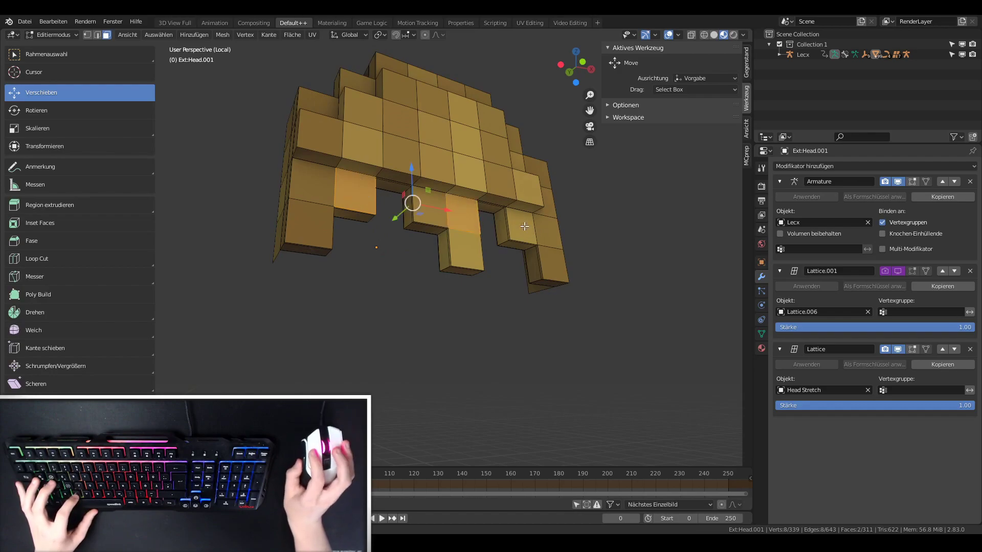
pyautogui.hotkey('shift', 'd')
pyautogui.rightClick(515, 228)
pyautogui.press('e')
pyautogui.click(434, 223)
pyautogui.moveTo(570, 205)
pyautogui.mouseDown(button='middle')
pyautogui.moveTo(432, 189)
pyautogui.moveTo(486, 194)
pyautogui.mouseUp(button='middle')
pyautogui.click(432, 187)
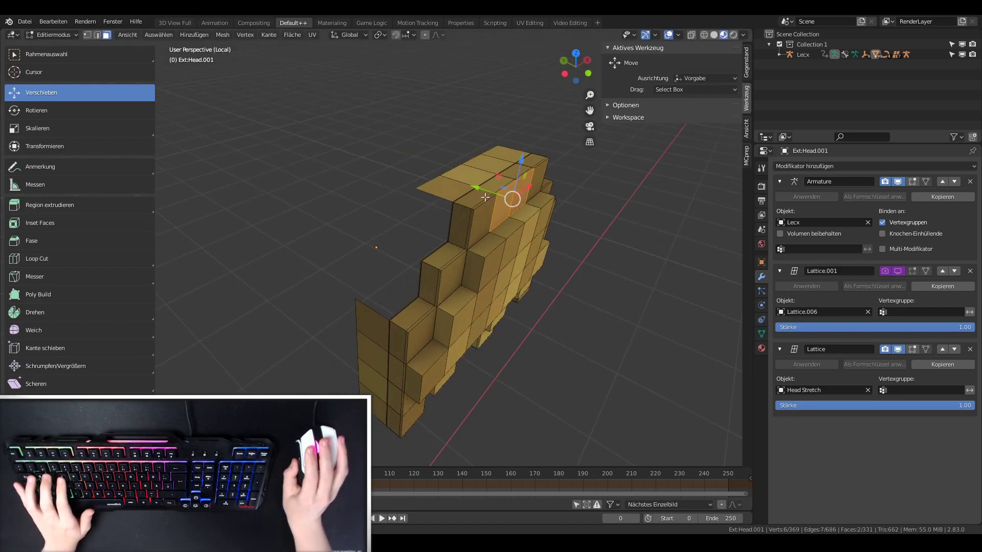
pyautogui.press('e')
pyautogui.click(490, 193)
pyautogui.moveTo(490, 194)
pyautogui.mouseDown(button='middle')
pyautogui.moveTo(351, 326)
pyautogui.moveTo(453, 169)
pyautogui.mouseUp(button='middle')
pyautogui.press('Tab')
pyautogui.press('Tab')
# Select two vertical face columns on the hair.
pyautogui.click(453, 171)
pyautogui.keyDown('ctrl'); pyautogui.click(447, 296); pyautogui.keyUp('ctrl')
pyautogui.keyDown('ctrl'); pyautogui.click(480, 313); pyautogui.keyUp('ctrl')
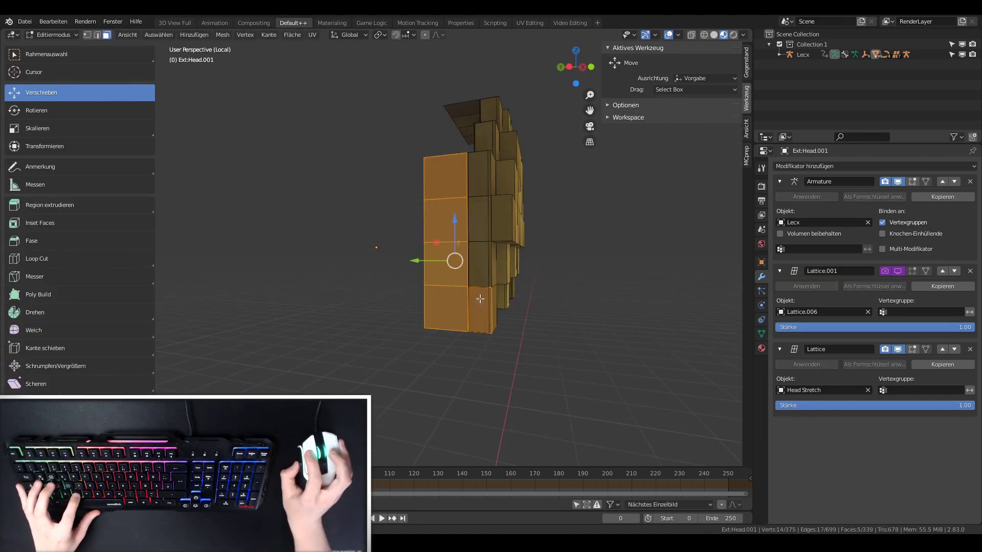
pyautogui.keyDown('ctrl'); pyautogui.click(479, 237); pyautogui.keyUp('ctrl')
pyautogui.keyDown('ctrl'); pyautogui.click(475, 186); pyautogui.keyUp('ctrl')
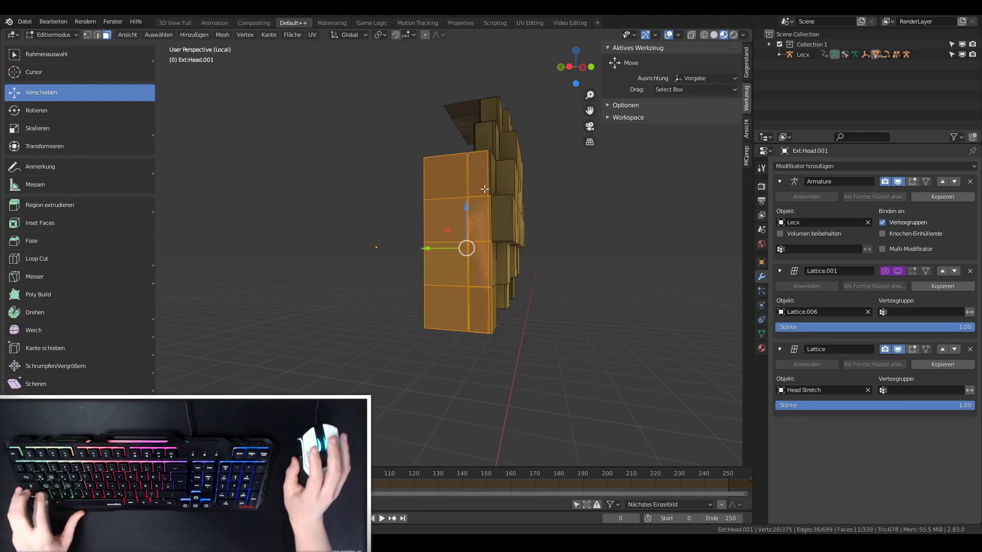
pyautogui.moveTo(485, 189); pyautogui.dragTo(400, 295, button='middle')
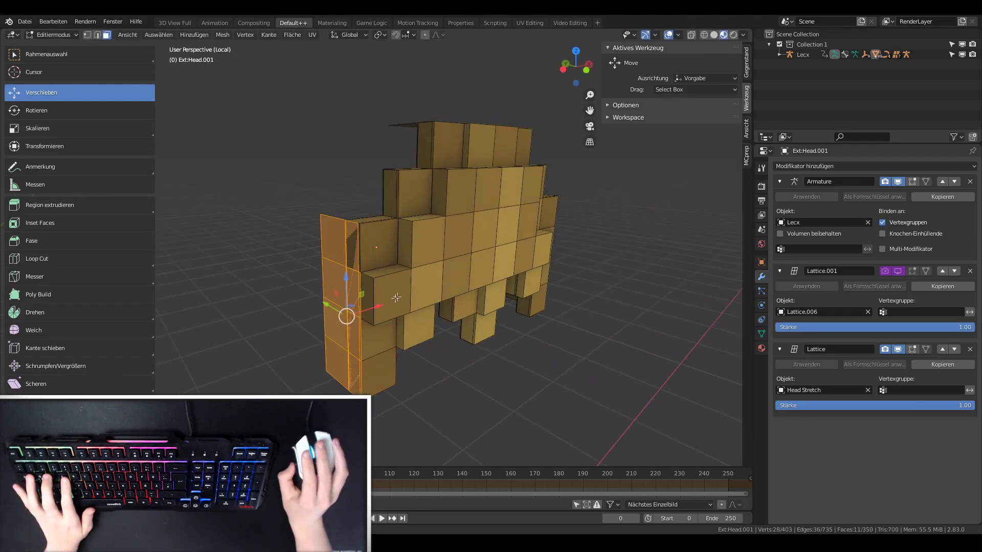
# Extrude the selected face columns outward to thicken the sides.
pyautogui.press('g')
pyautogui.press('Escape')
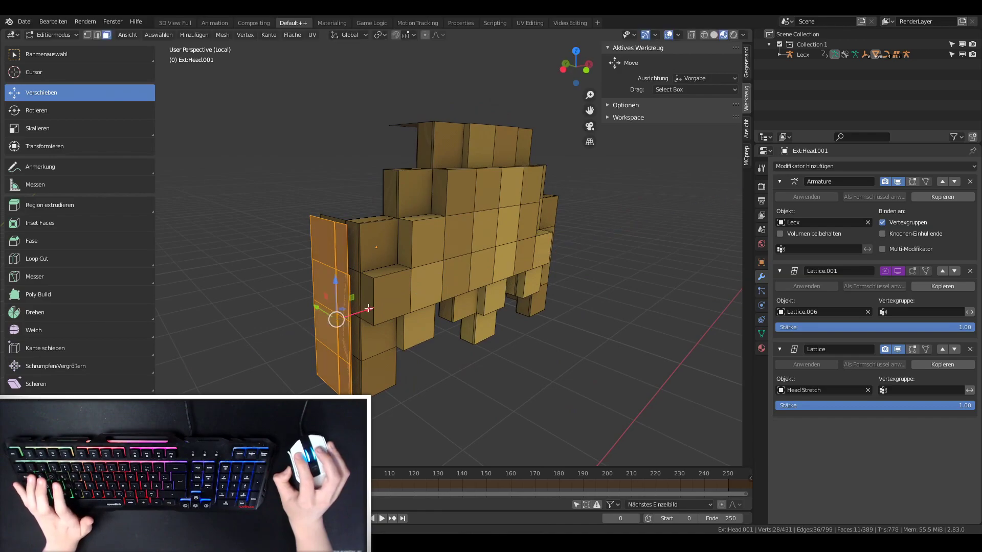
pyautogui.press('e')
pyautogui.rightClick(380, 301)
pyautogui.moveTo(584, 221); pyautogui.dragTo(340, 218, button='middle')
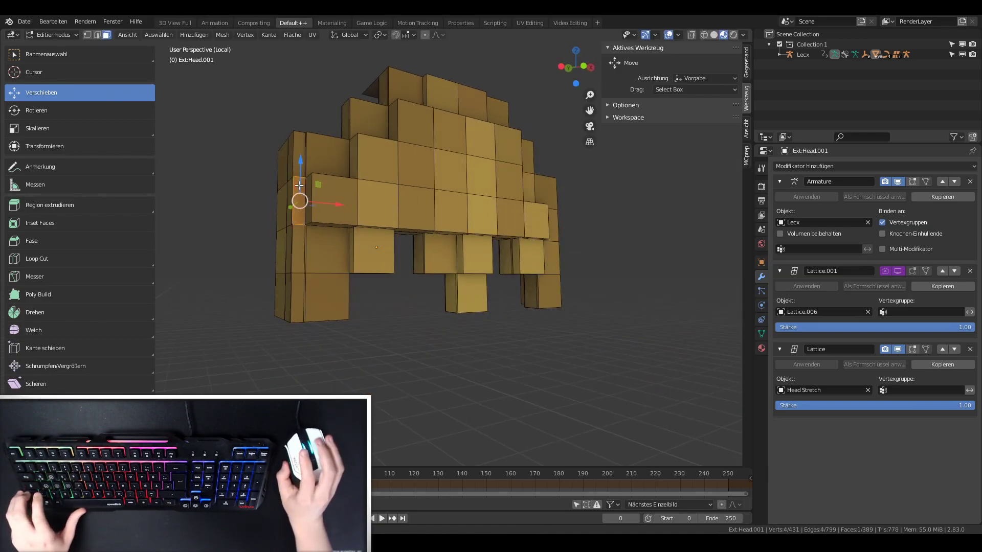
pyautogui.moveTo(300, 186); pyautogui.dragTo(454, 269, button='middle')
pyautogui.press('e')
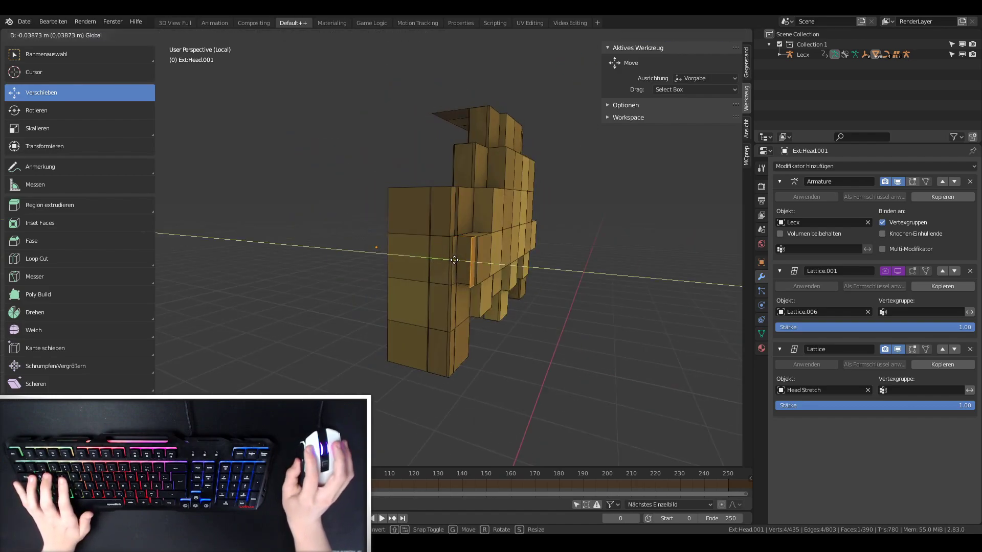
pyautogui.click(455, 260)
pyautogui.press('Tab')
pyautogui.moveTo(450, 258)
pyautogui.mouseDown(button='middle')
pyautogui.moveTo(326, 247)
pyautogui.moveTo(481, 254)
pyautogui.mouseUp(button='middle')
# Extrude two strips of top faces upward twice to raise a new top layer.
pyautogui.press('Tab')
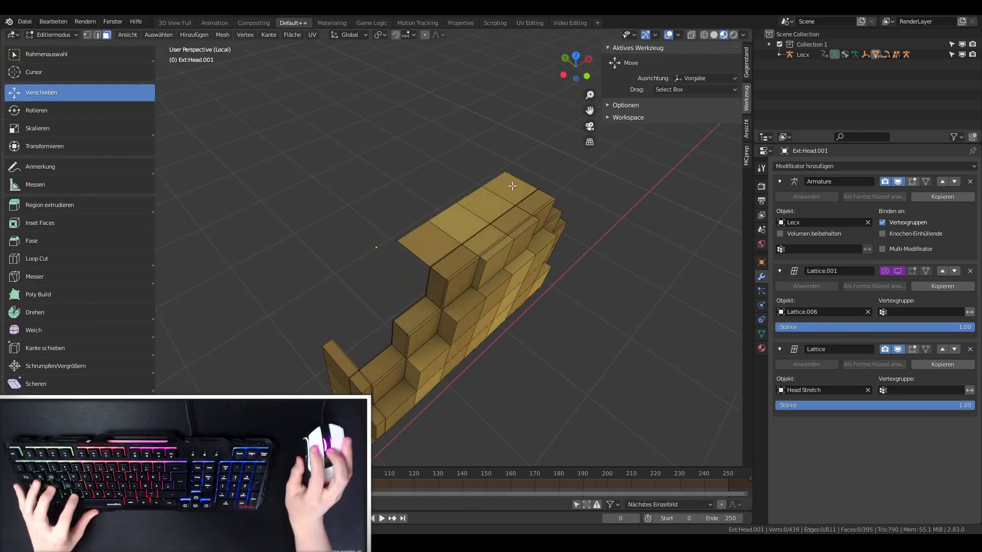
pyautogui.keyDown('alt'); pyautogui.click(461, 226); pyautogui.keyUp('alt')
pyautogui.keyDown('alt'); pyautogui.keyDown('shift'); pyautogui.click(465, 254); pyautogui.keyUp('shift'); pyautogui.keyUp('alt')
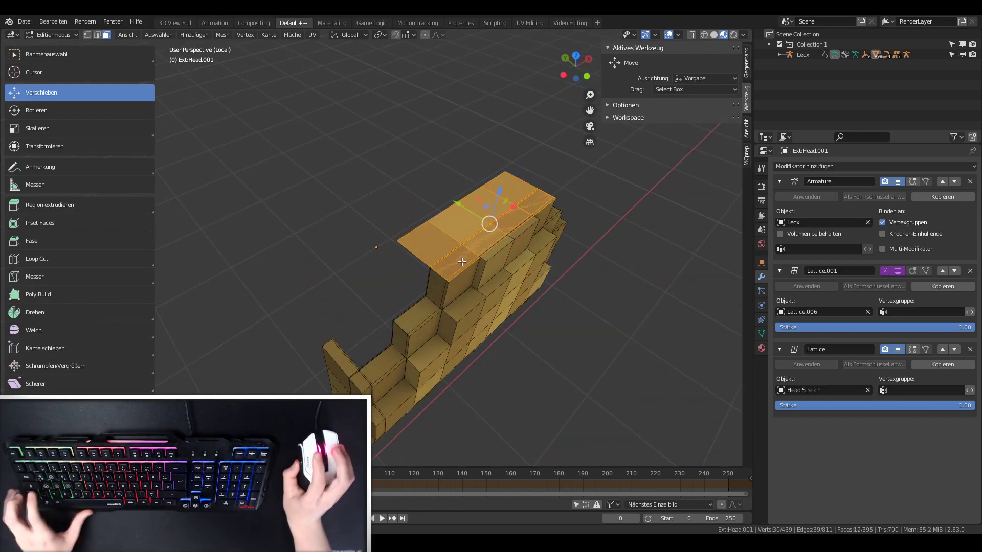
pyautogui.rightClick(464, 260)
pyautogui.click(466, 259)
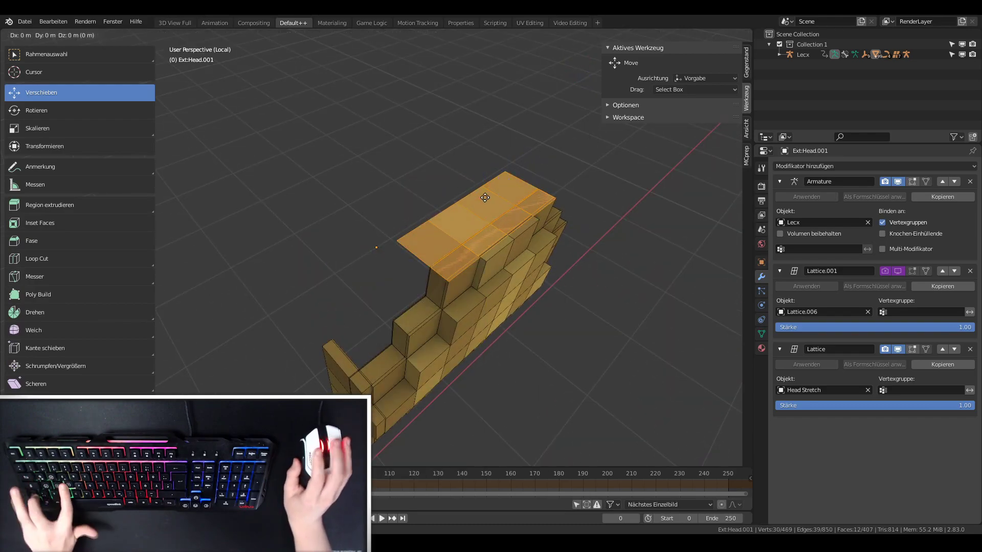
pyautogui.click(532, 182)
pyautogui.press('e')
pyautogui.click(505, 110)
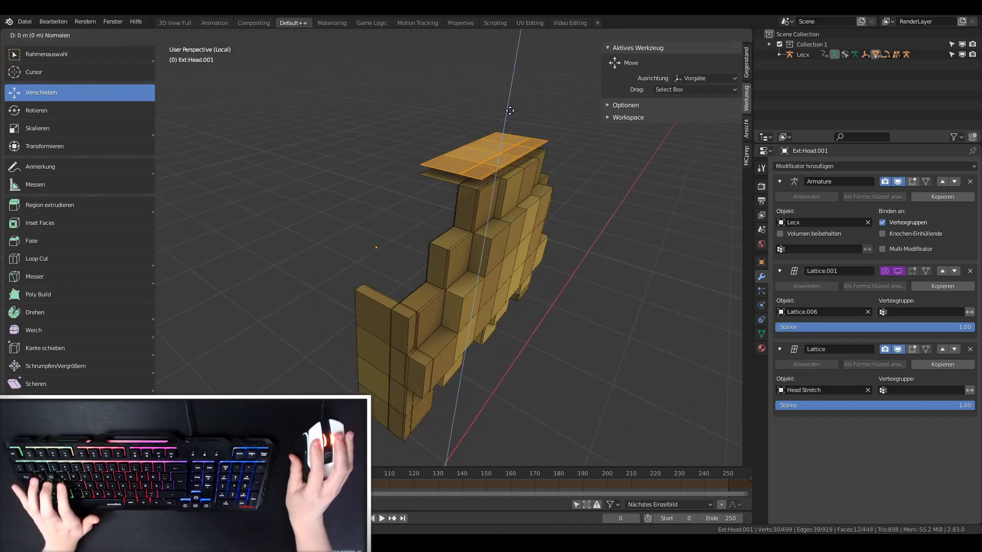
pyautogui.hotkey('alt', 'a')
pyautogui.moveTo(499, 164)
pyautogui.mouseDown(button='middle')
pyautogui.moveTo(486, 132)
pyautogui.moveTo(479, 160)
pyautogui.mouseUp(button='middle')
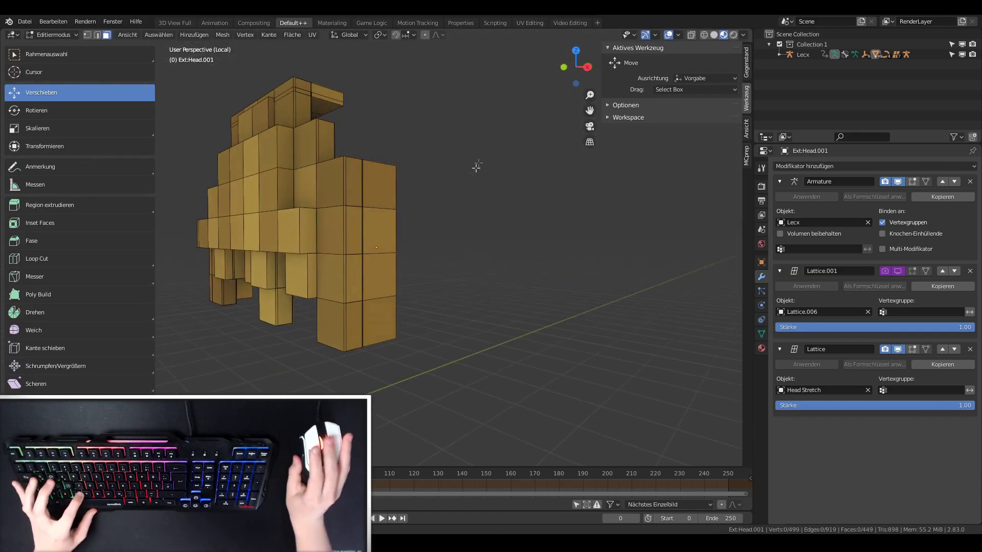
# Subdivide the right-side face column and extrude it outward, then return to the full scene.
pyautogui.keyDown('alt'); pyautogui.click(383, 183); pyautogui.keyUp('alt')
pyautogui.keyDown('alt'); pyautogui.keyDown('shift'); pyautogui.click(362, 274); pyautogui.keyUp('shift'); pyautogui.keyUp('alt')
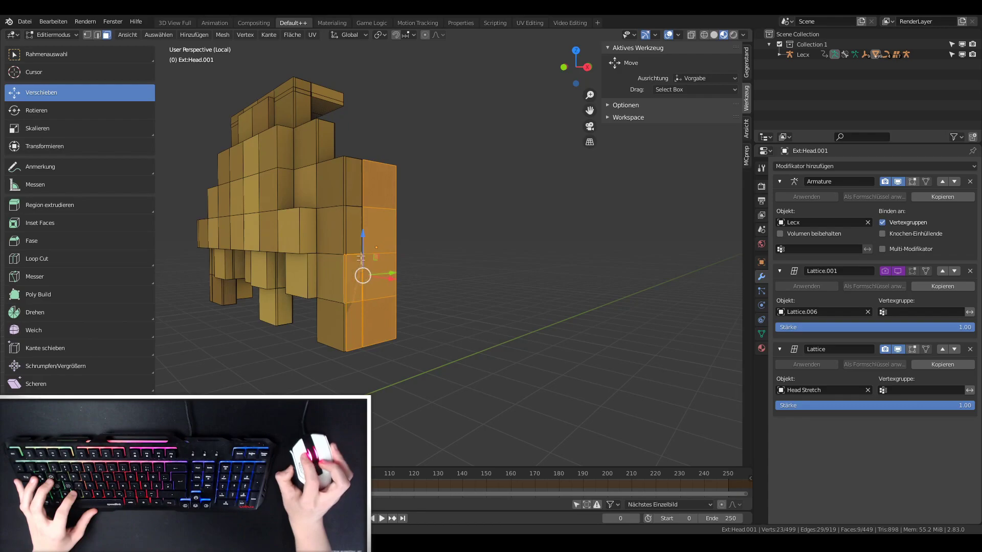
pyautogui.rightClick(355, 197)
pyautogui.press('Return')
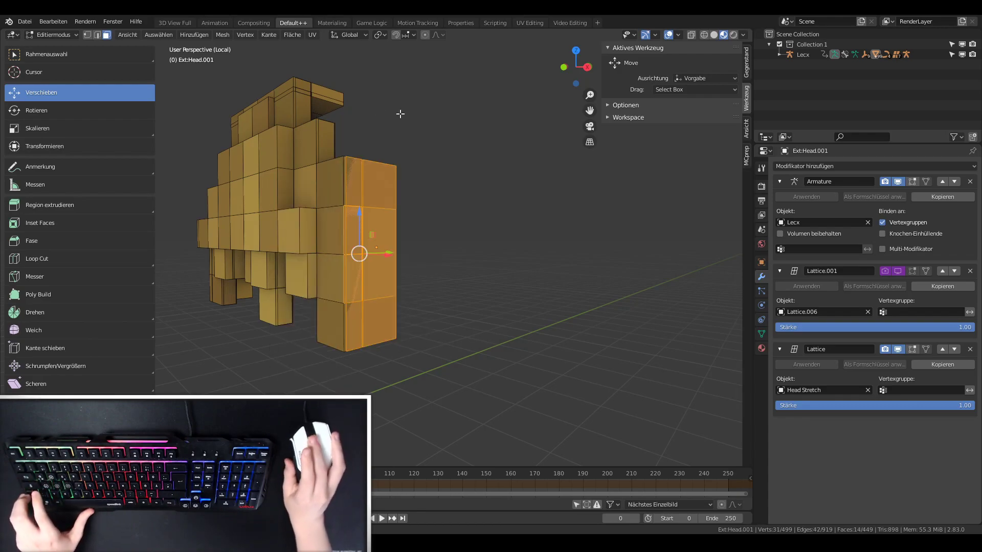
pyautogui.moveTo(396, 112); pyautogui.dragTo(445, 140, button='middle')
pyautogui.press('e')
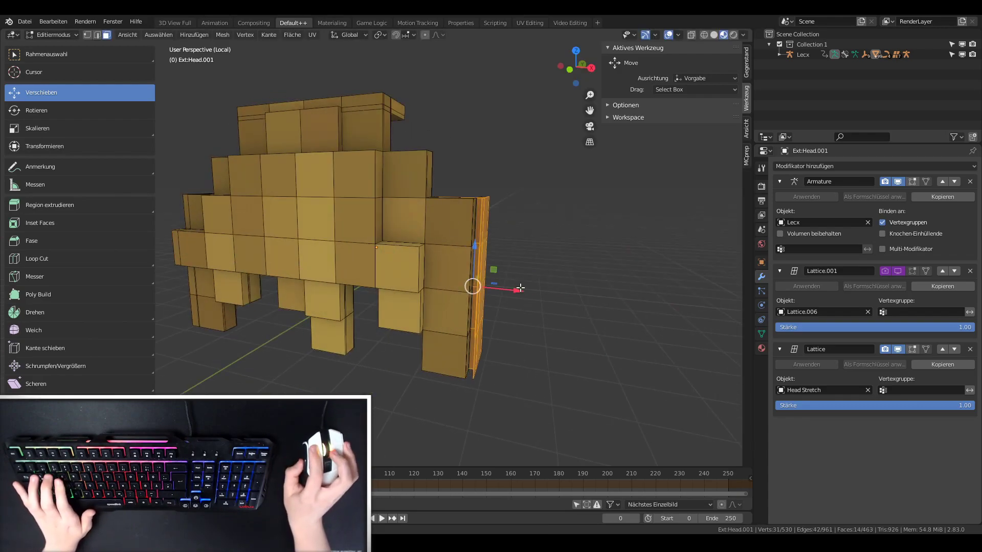
pyautogui.click(527, 259)
pyautogui.moveTo(527, 260); pyautogui.dragTo(380, 186, button='middle')
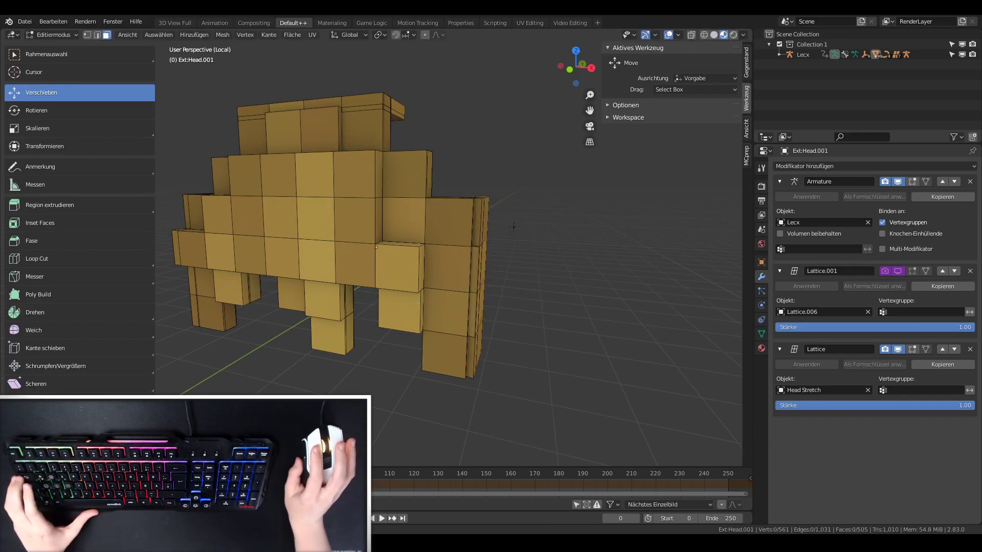
pyautogui.press('Tab')
pyautogui.scroll(-1, 380, 185)
pyautogui.press('KP_Divide')
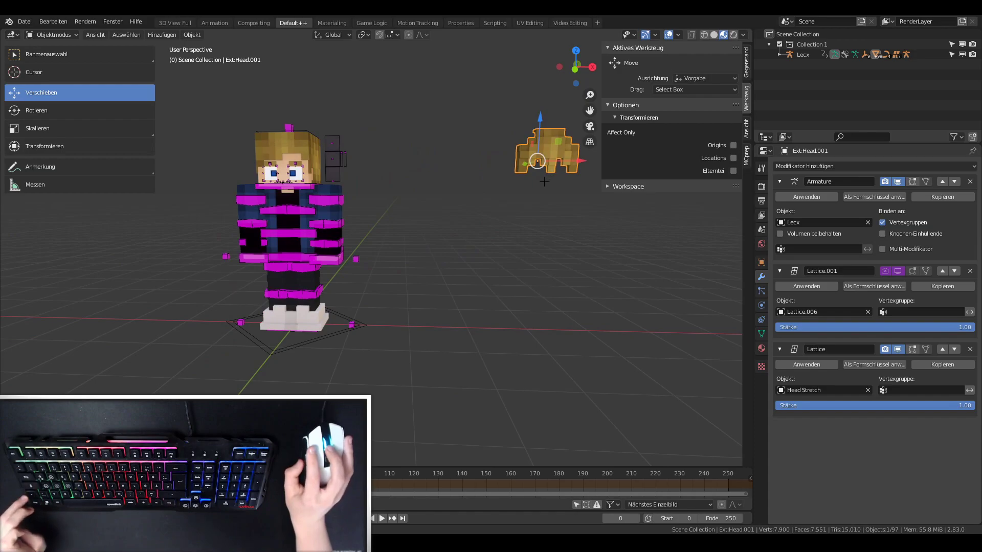
# Move the hair Ext:Head.001 onto the Lecx rig's head, fitted over the Ext.Head layer.
pyautogui.moveTo(581, 160); pyautogui.dragTo(338, 132)
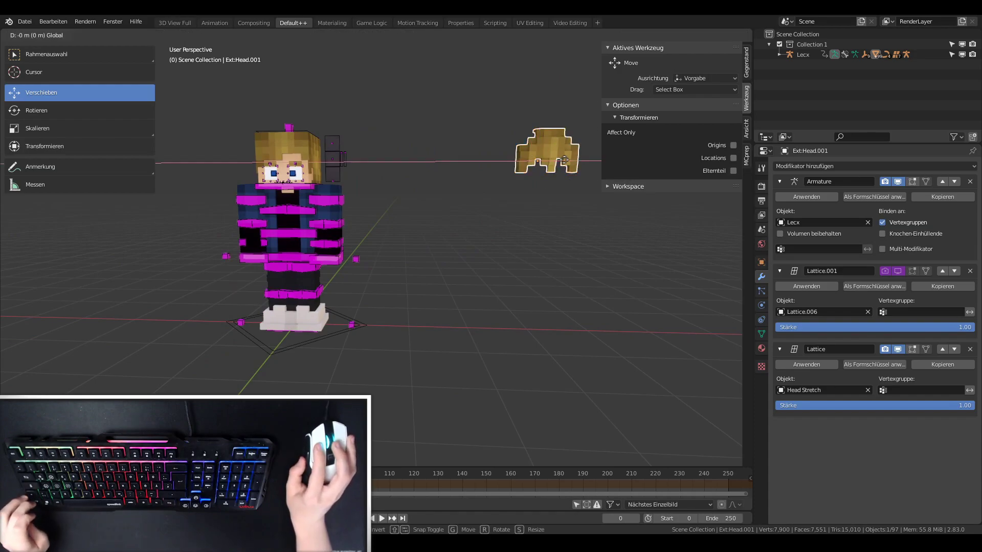
pyautogui.click(339, 132)
pyautogui.hotkey('ctrl', 'Tab')
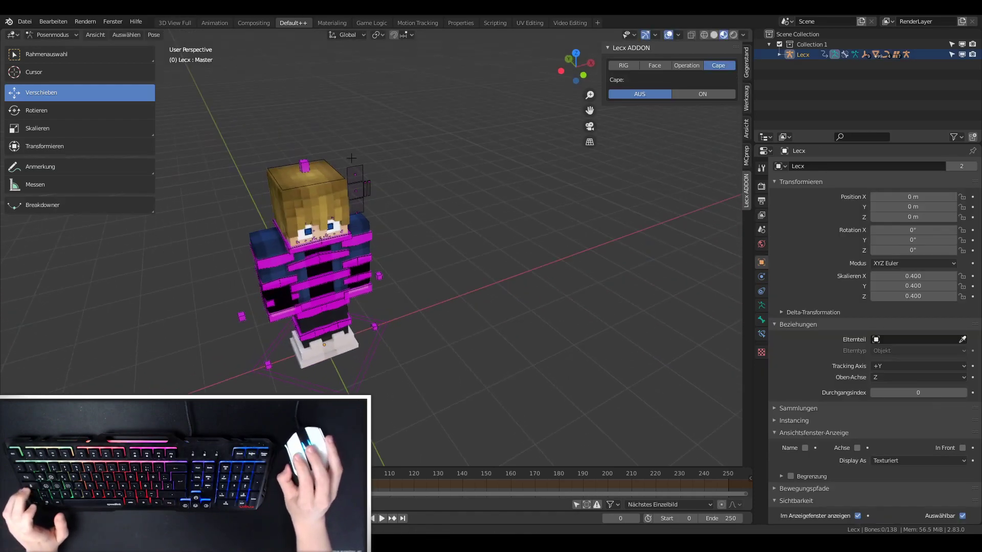
pyautogui.scroll(5, 377, 156)
pyautogui.hotkey('ctrl', 'Tab')
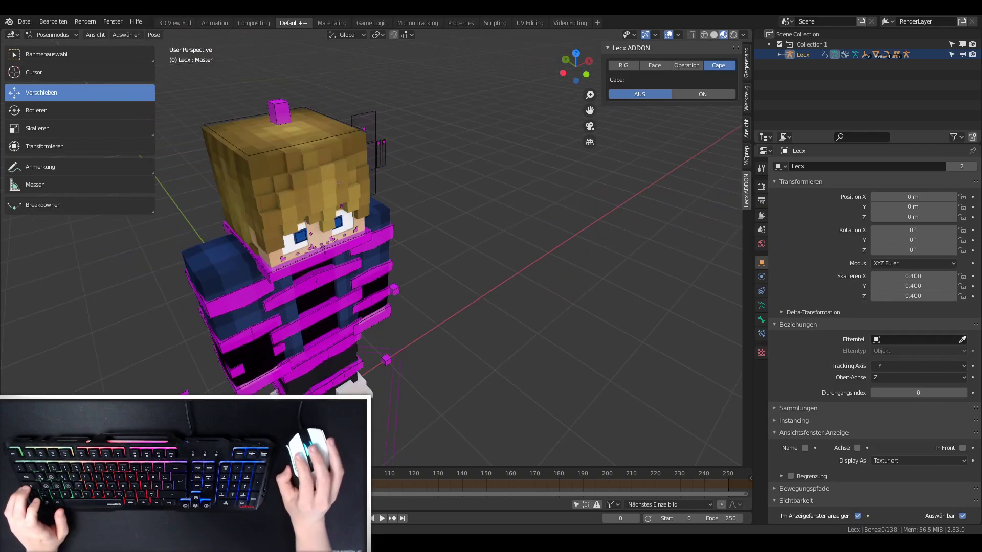
pyautogui.click(304, 145)
pyautogui.moveTo(304, 146); pyautogui.dragTo(274, 170, button='middle')
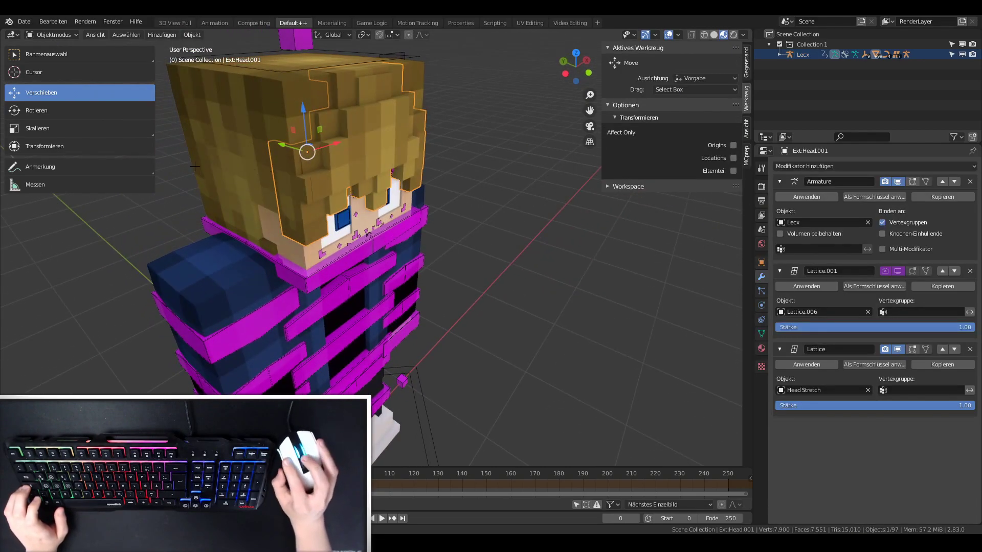
pyautogui.click(35, 128)
pyautogui.click(291, 176)
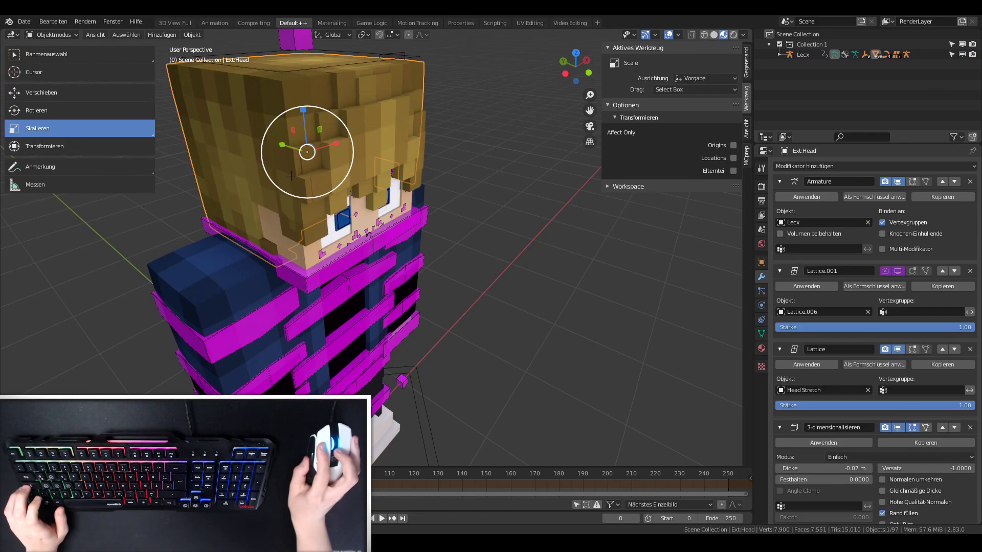
pyautogui.click(361, 129)
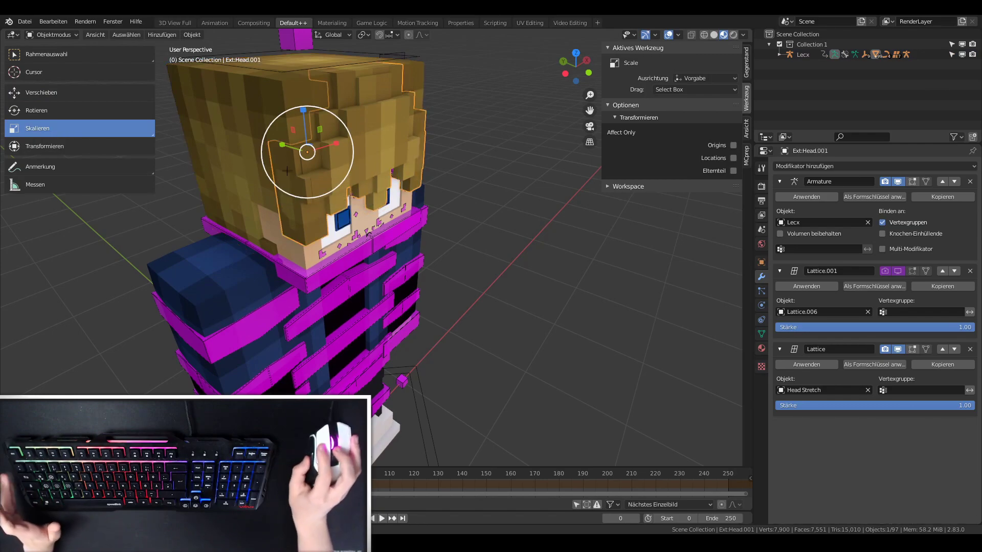
# Put the Lecx armature into Pose Mode and frame the whole character.
pyautogui.click(41, 92)
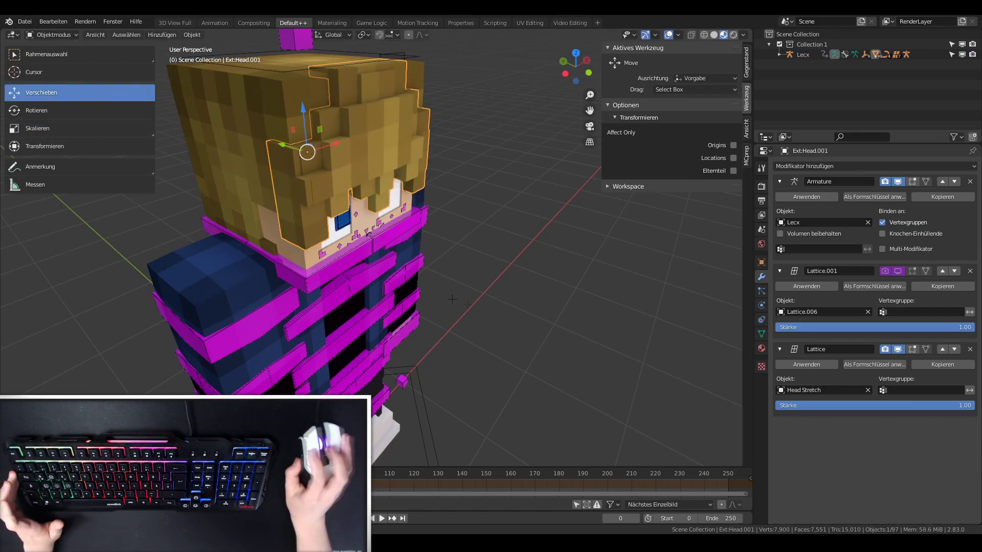
pyautogui.moveTo(307, 154); pyautogui.dragTo(406, 386, button='middle')
pyautogui.click(407, 387)
pyautogui.hotkey('ctrl', 'Tab')
pyautogui.press('KP_Decimal')
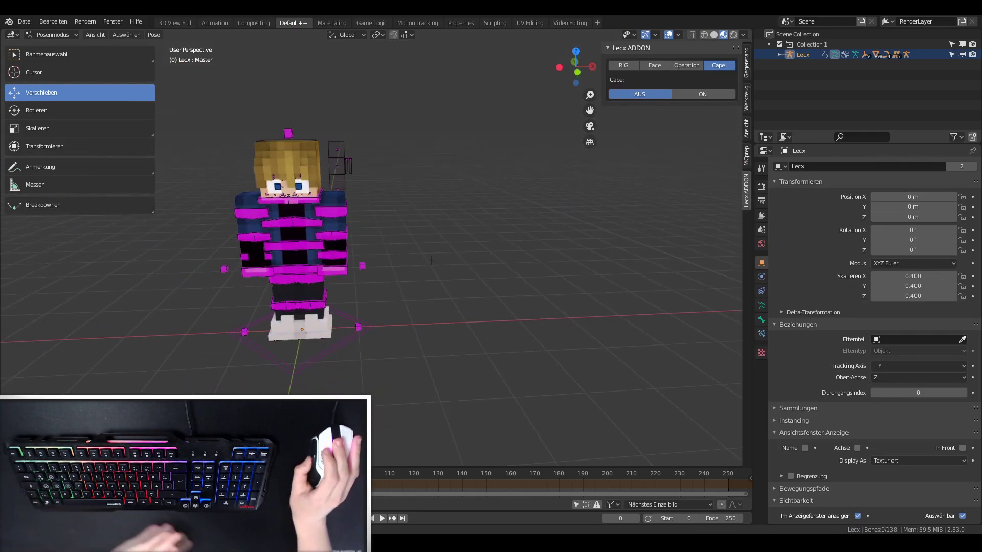
# Inspect the finished Lecx character and new hair from several angles, then open File > Save As.
pyautogui.moveTo(590, 111); pyautogui.dragTo(680, 97)
pyautogui.scroll(3, 317, 196)
pyautogui.scroll(-4, 317, 196)
pyautogui.moveTo(317, 196); pyautogui.dragTo(470, 209, button='middle')
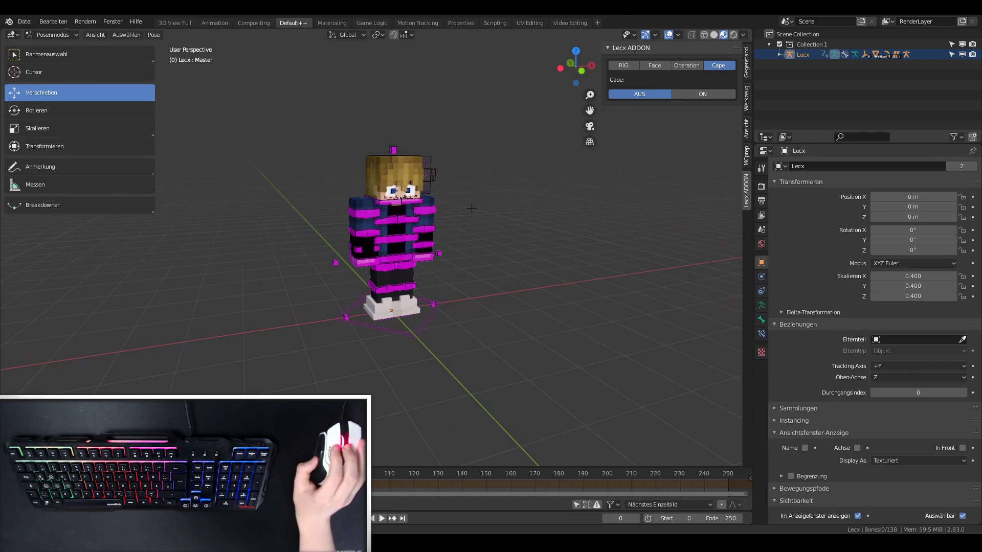
pyautogui.scroll(3, 470, 208)
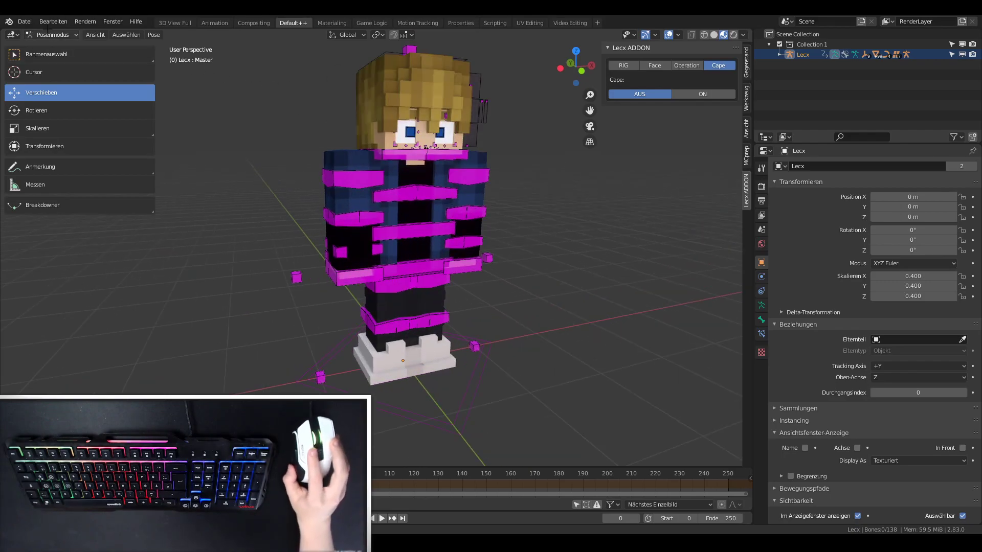
pyautogui.click(25, 22)
pyautogui.click(36, 98)
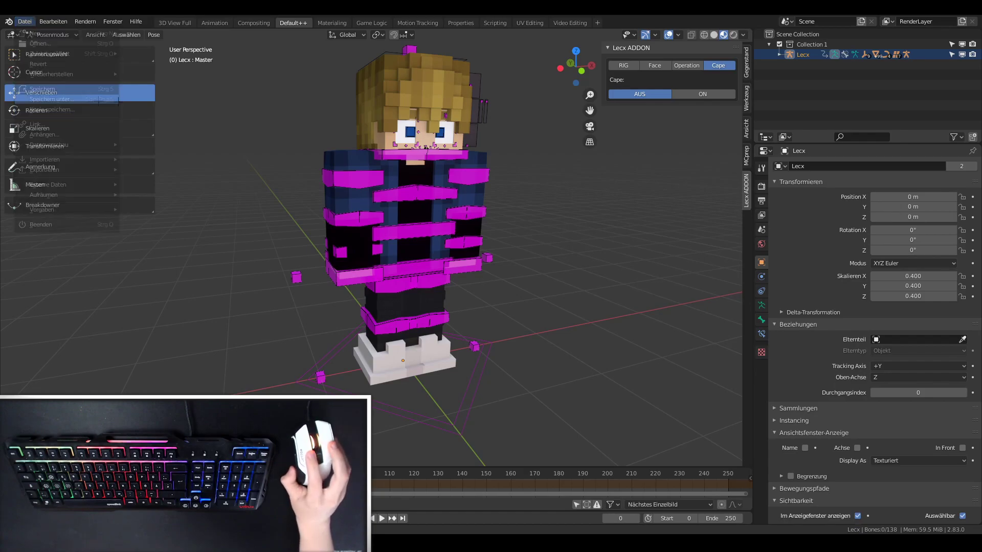
# Save the character as the new file DiMiDo134.blend.
pyautogui.press('BackSpace')
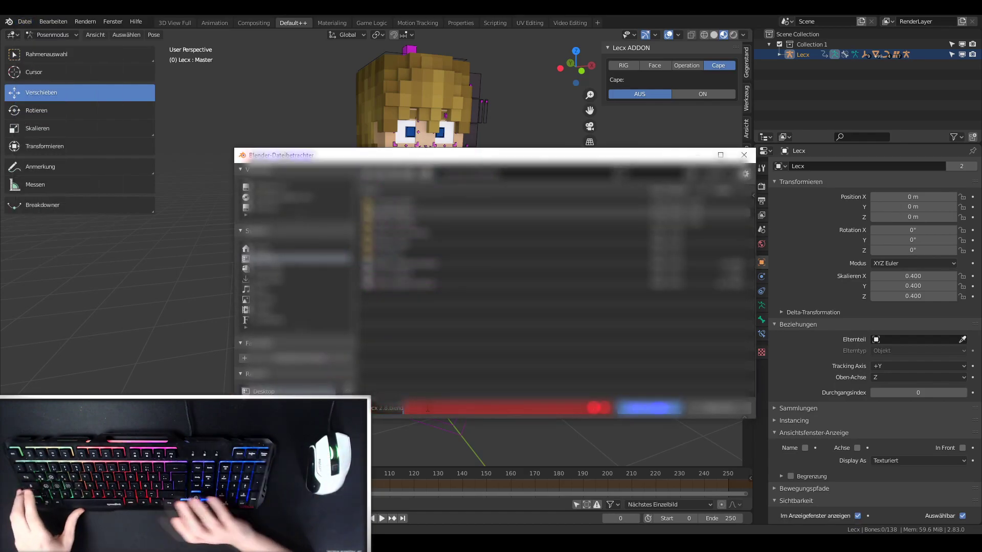
pyautogui.write('MiDo')
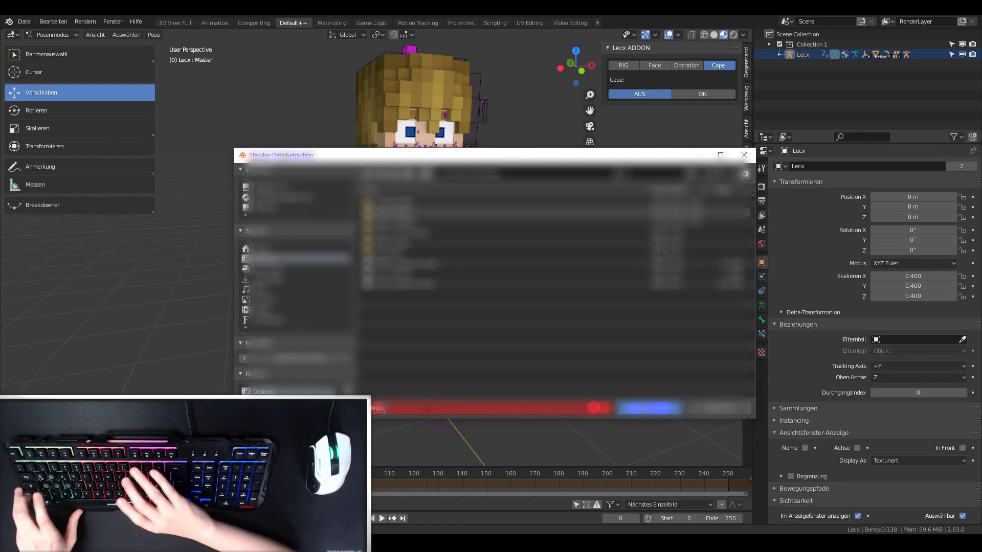
pyautogui.write('134')
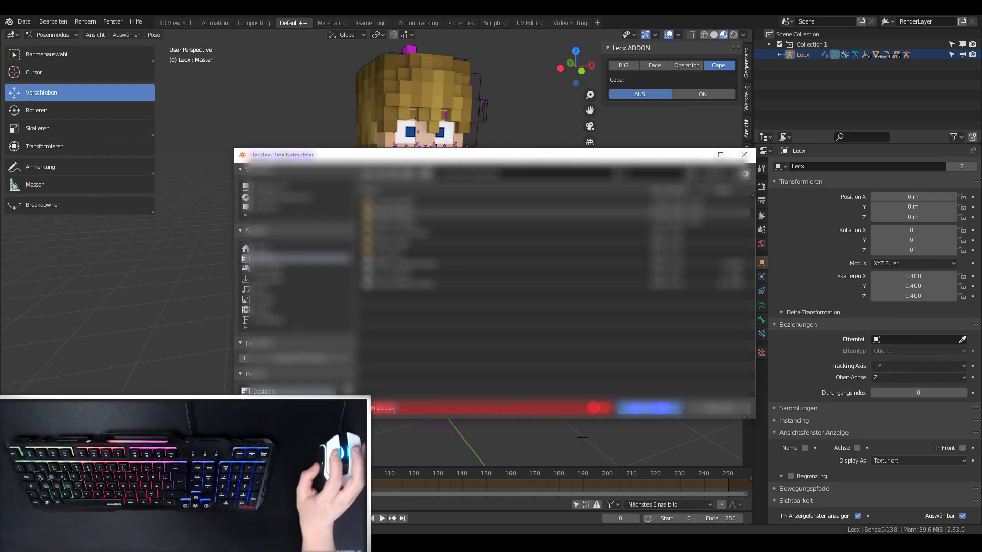
pyautogui.click(638, 412)
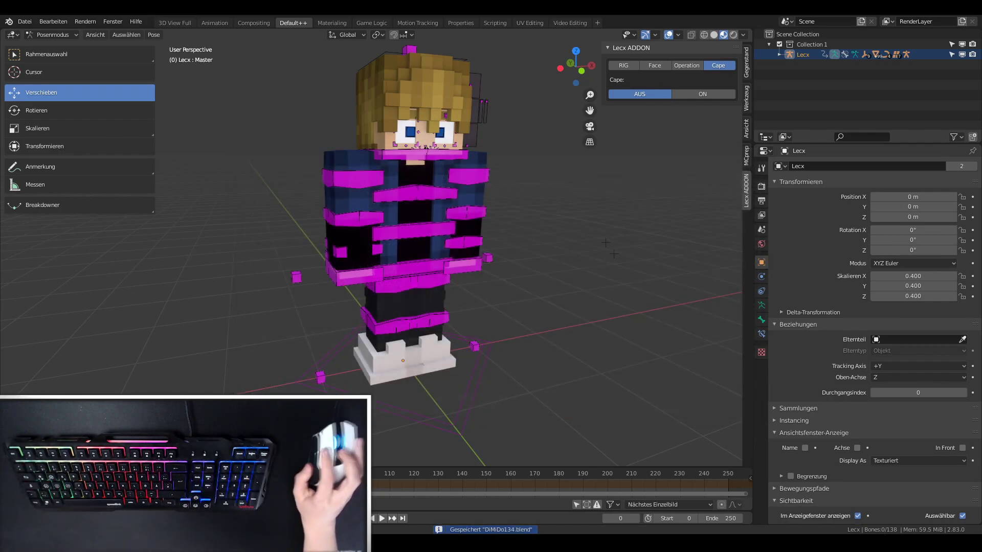
pyautogui.moveTo(592, 233); pyautogui.dragTo(568, 230, button='middle')
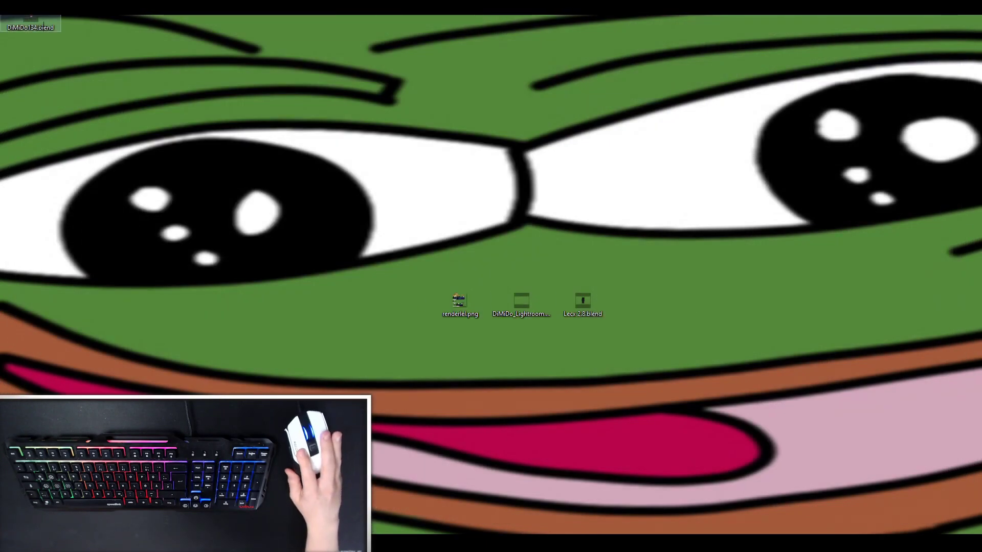
# Move DiMiDo134.blend to the desktop centre and open another scene file from the desktop.
pyautogui.moveTo(23, 21); pyautogui.dragTo(449, 181)
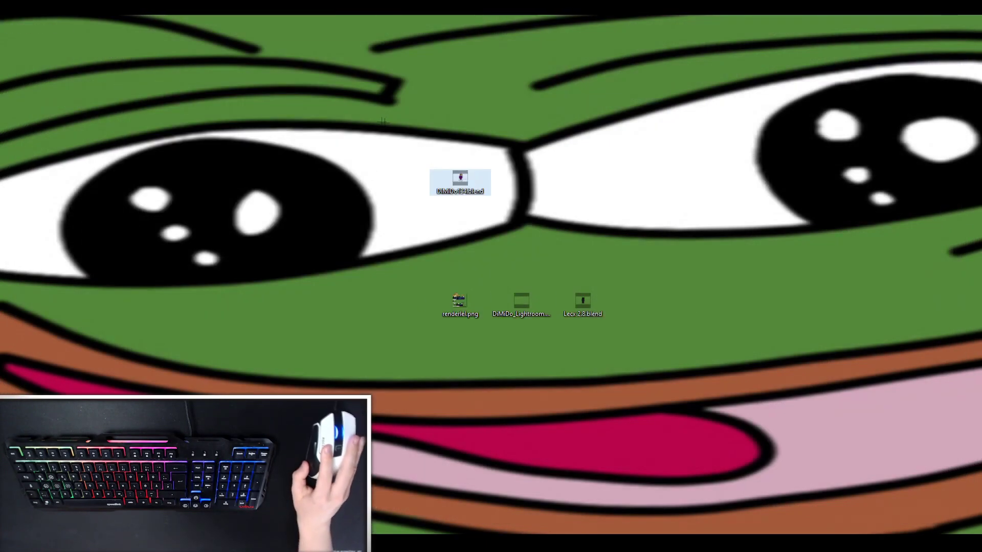
pyautogui.click(597, 148)
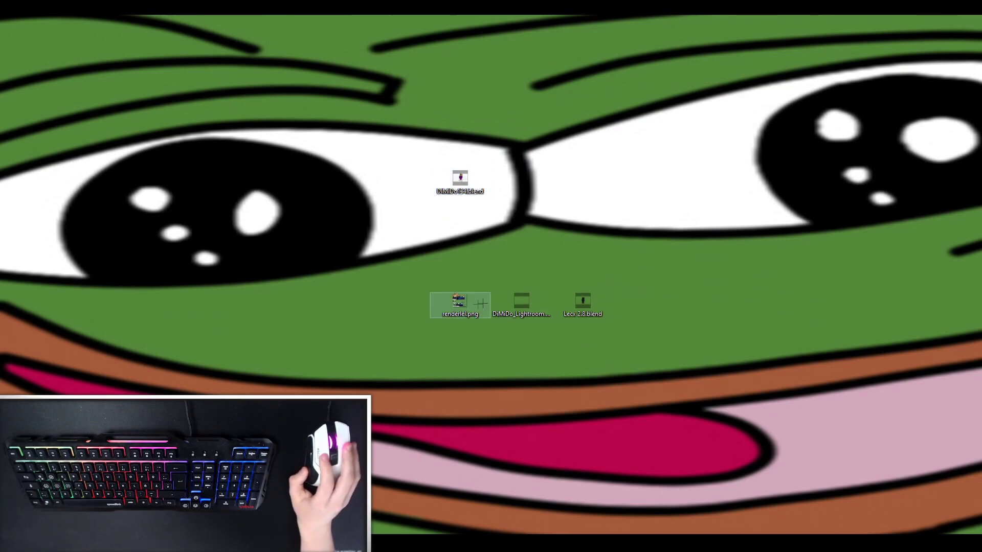
pyautogui.doubleClick(521, 301)
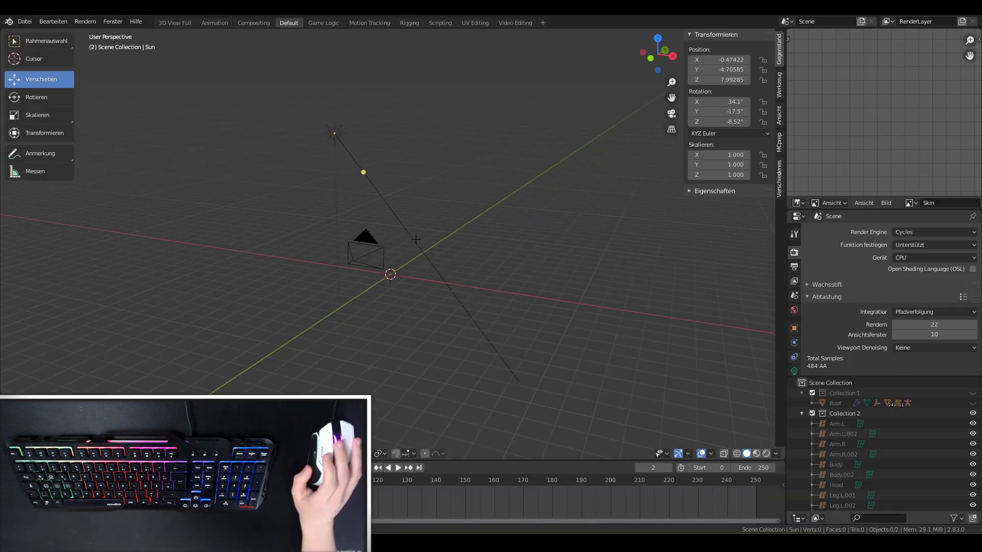
# Orbit, heighten the 3D viewport, and zoom in on the camera-and-sun scene.
pyautogui.moveTo(391, 122)
pyautogui.mouseDown(button='middle')
pyautogui.moveTo(276, 244)
pyautogui.moveTo(438, 398)
pyautogui.mouseUp(button='middle')
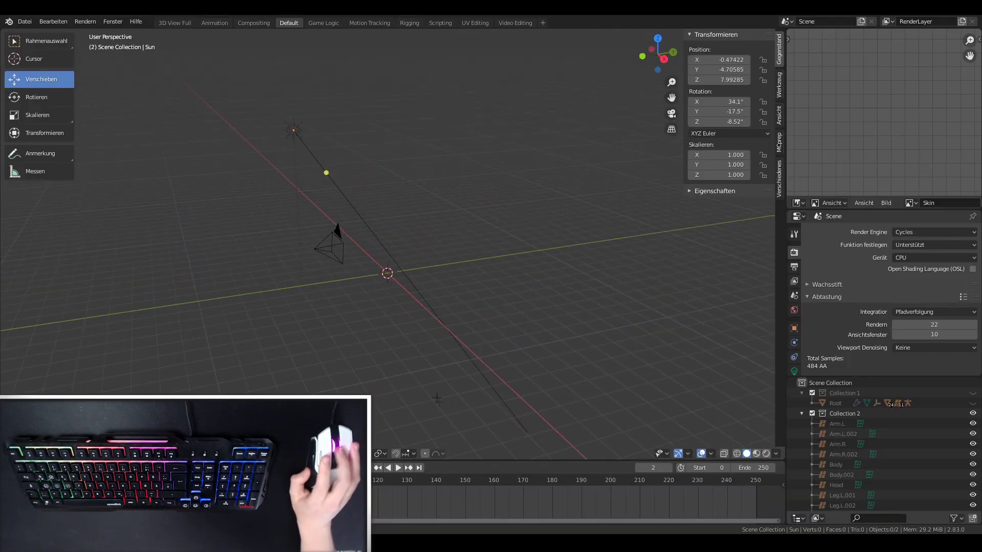
pyautogui.moveTo(465, 460); pyautogui.dragTo(465, 481)
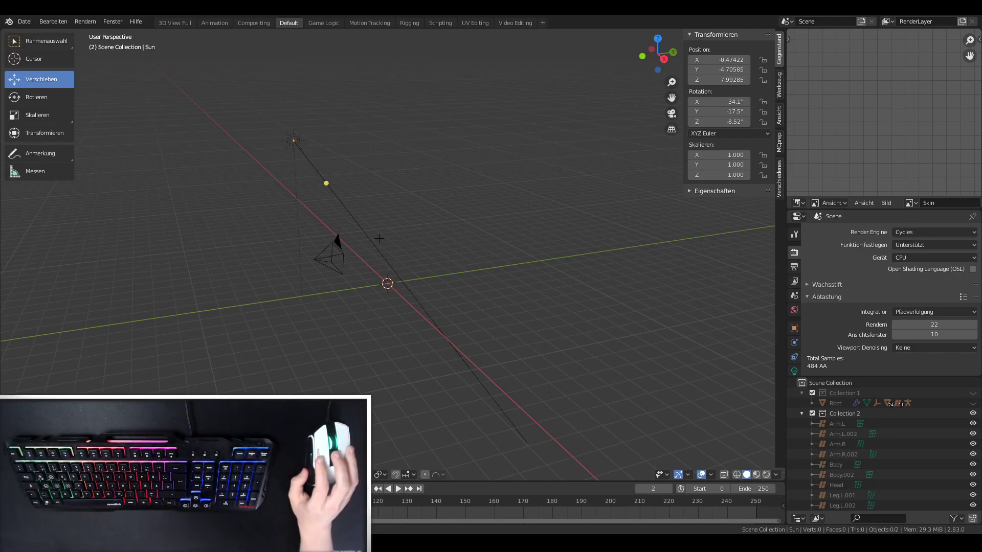
pyautogui.scroll(1, 379, 238)
pyautogui.scroll(2, 379, 238)
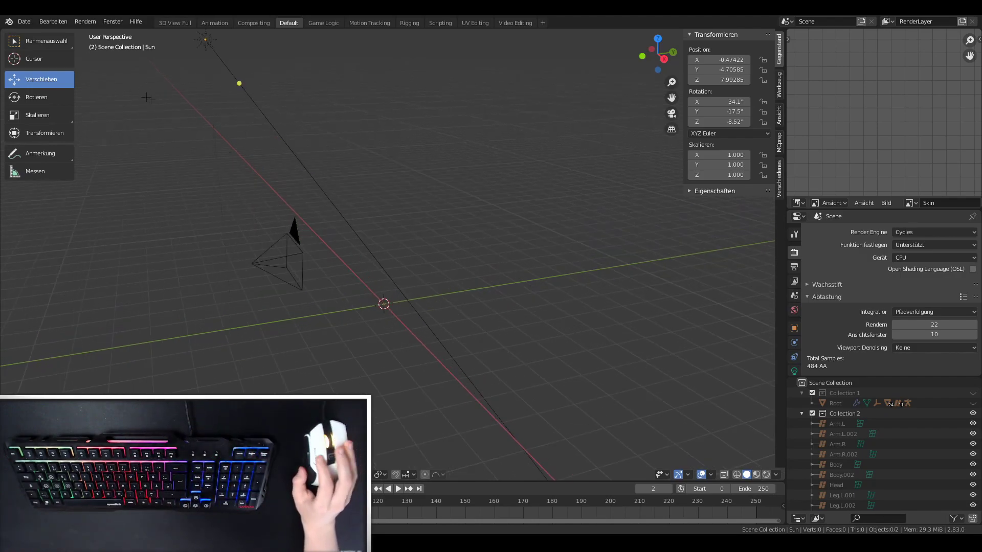
# Append all objects from DiMiDo134.blend's Object folder via Datei > Anhängen.
pyautogui.click(28, 21)
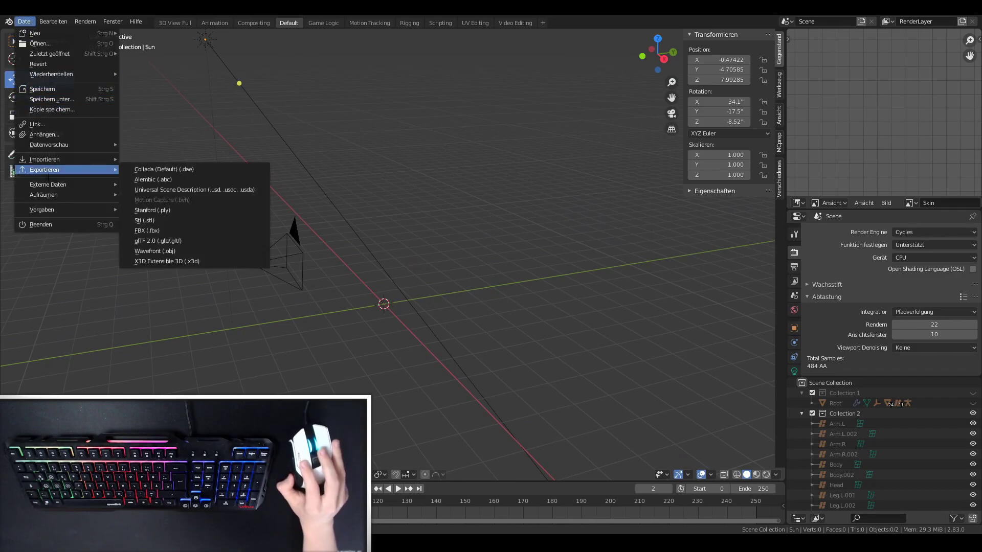
pyautogui.click(44, 134)
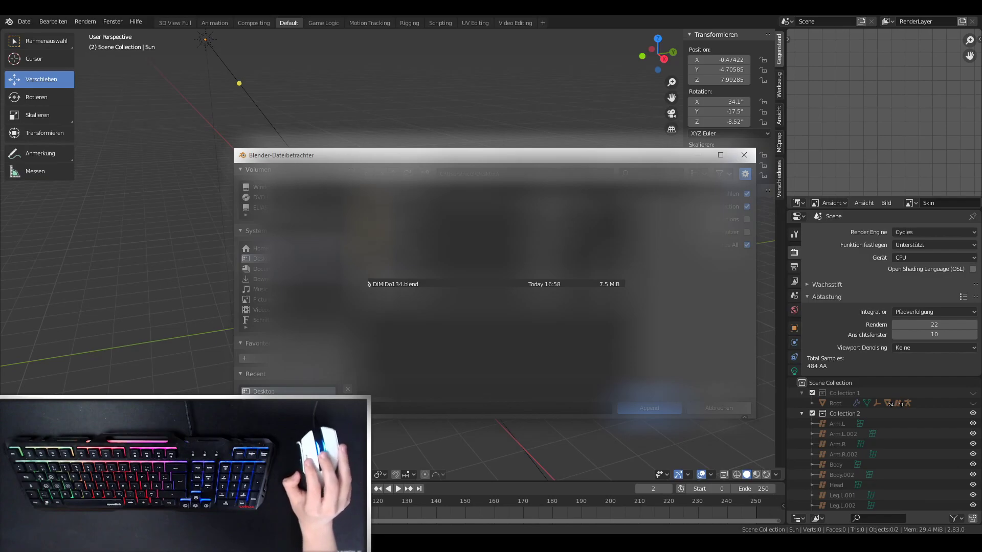
pyautogui.click(442, 283)
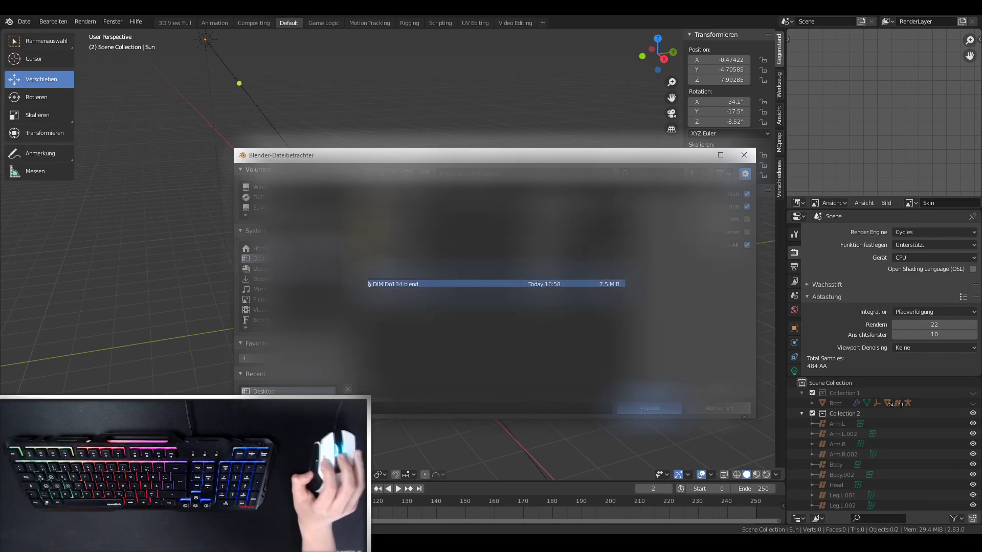
pyautogui.doubleClick(478, 284)
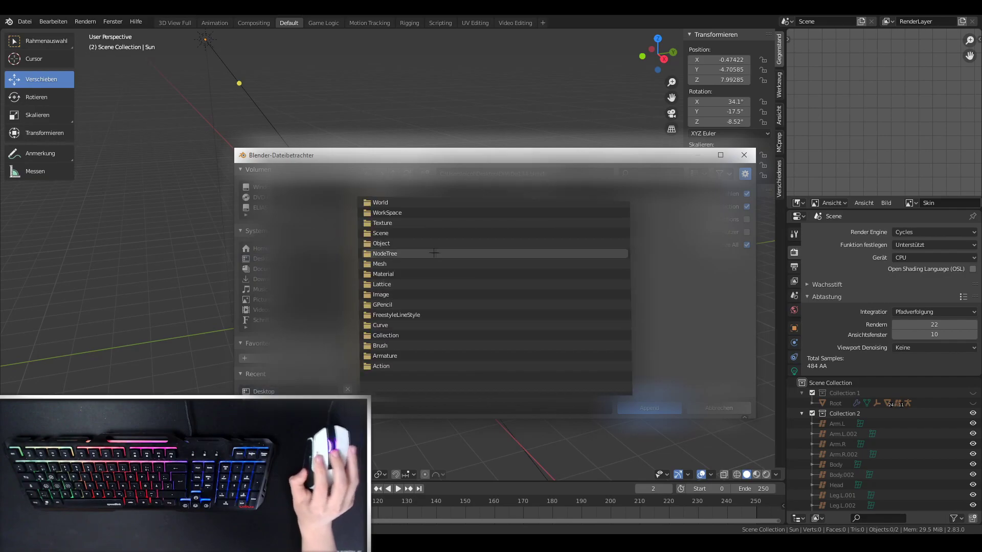
pyautogui.doubleClick(392, 244)
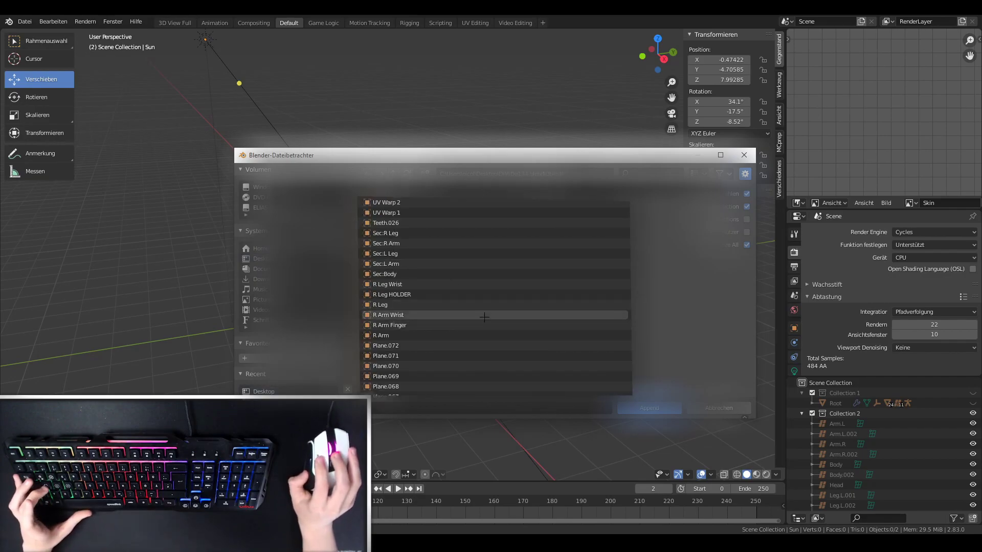
pyautogui.press('a')
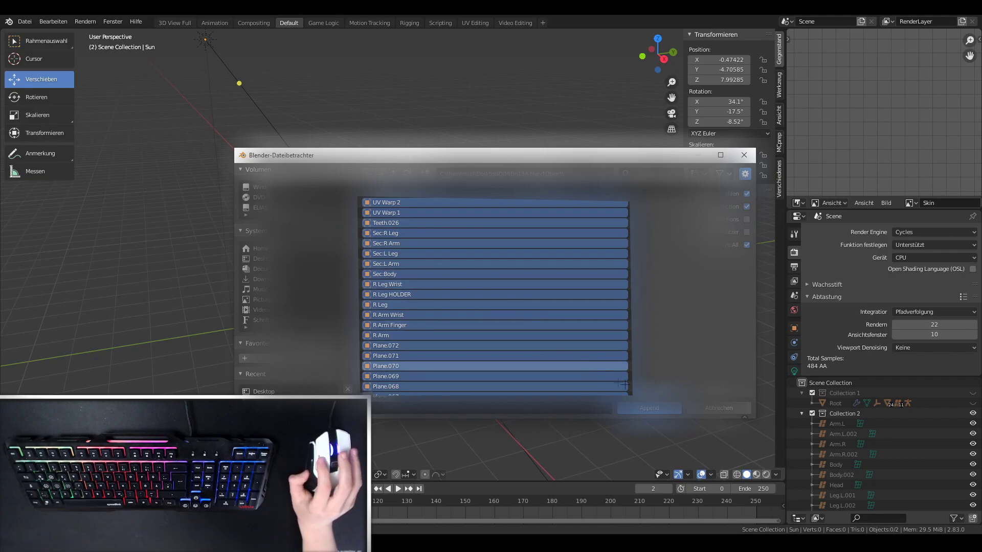
pyautogui.click(649, 408)
pyautogui.moveTo(393, 240); pyautogui.dragTo(409, 256, button='middle')
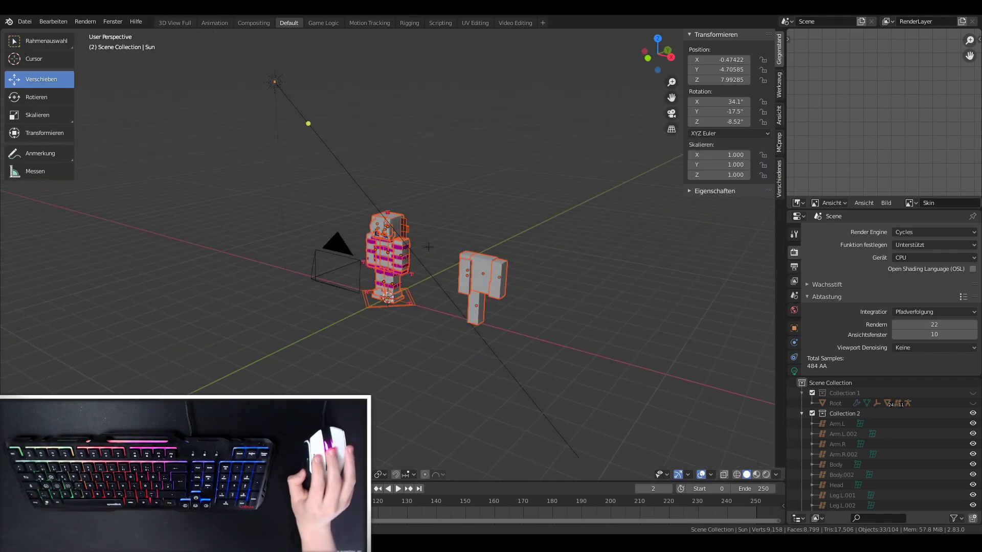
# Switch the viewport to Material Preview shading and select the Lecx armature.
pyautogui.scroll(4, 409, 256)
pyautogui.scroll(4, 436, 364)
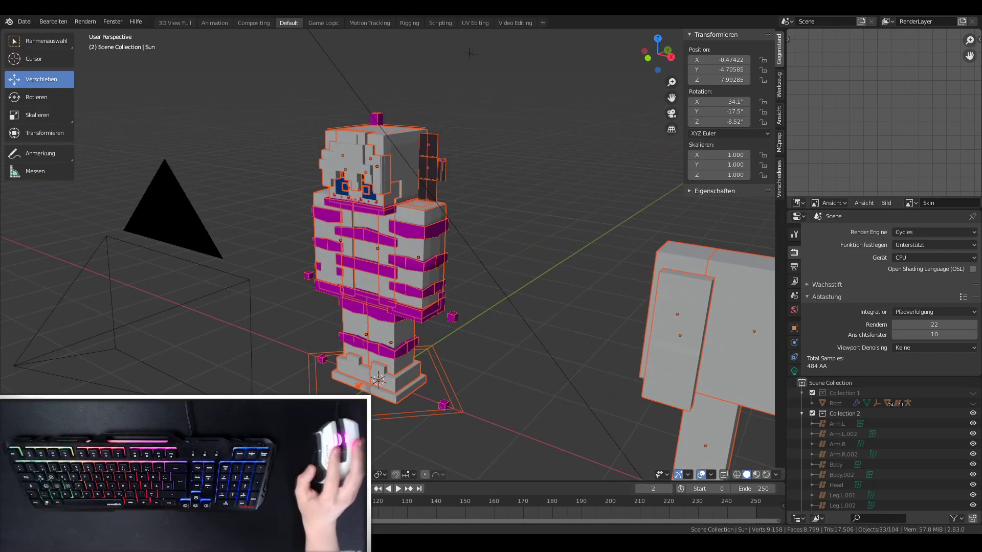
pyautogui.click(756, 475)
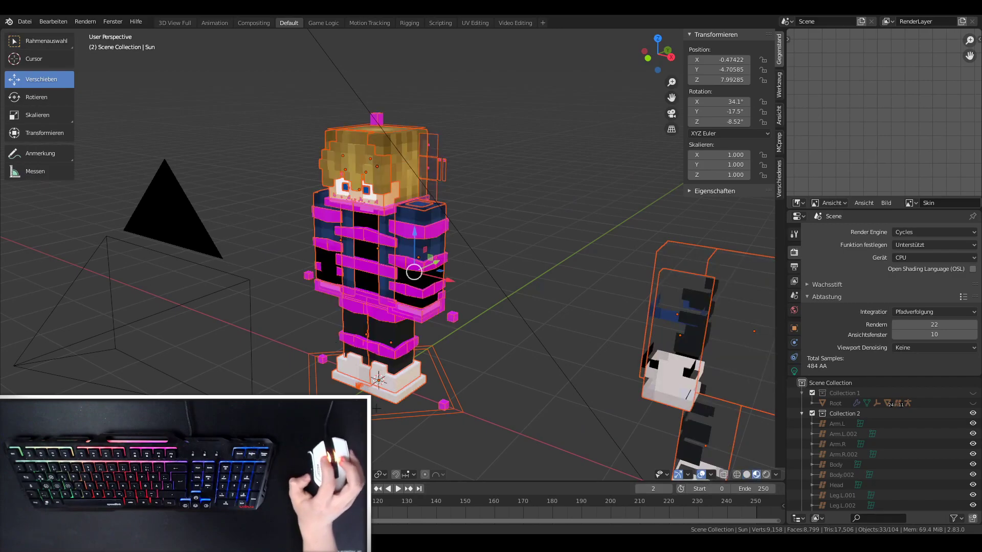
pyautogui.click(366, 387)
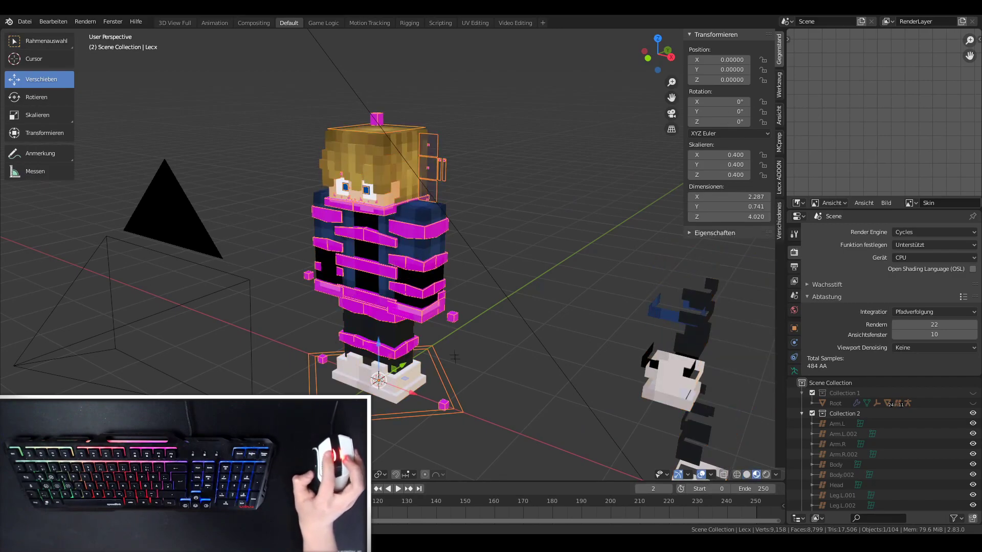
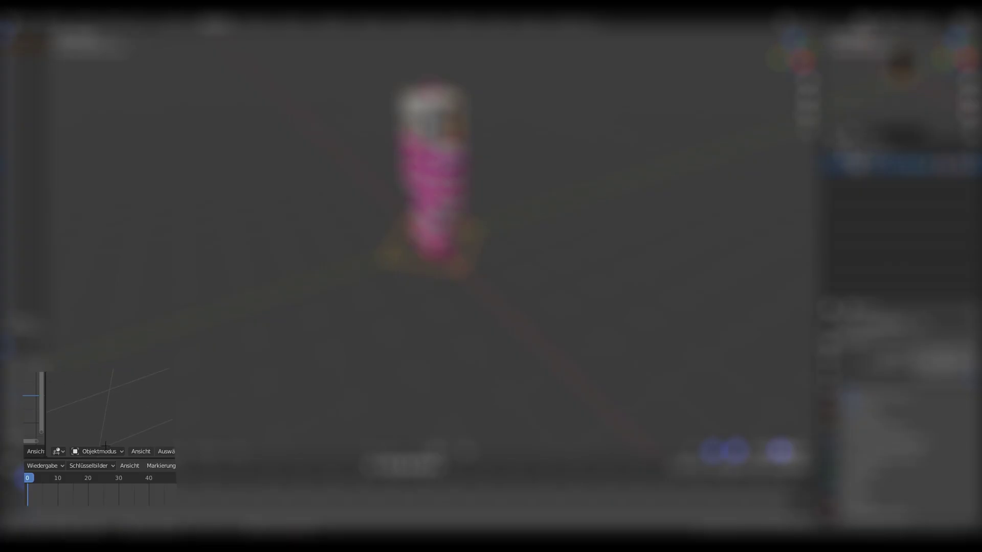
# Switch the Minecraft character rig from Object Mode to Pose Mode (Posenmodus).
pyautogui.click(106, 450)
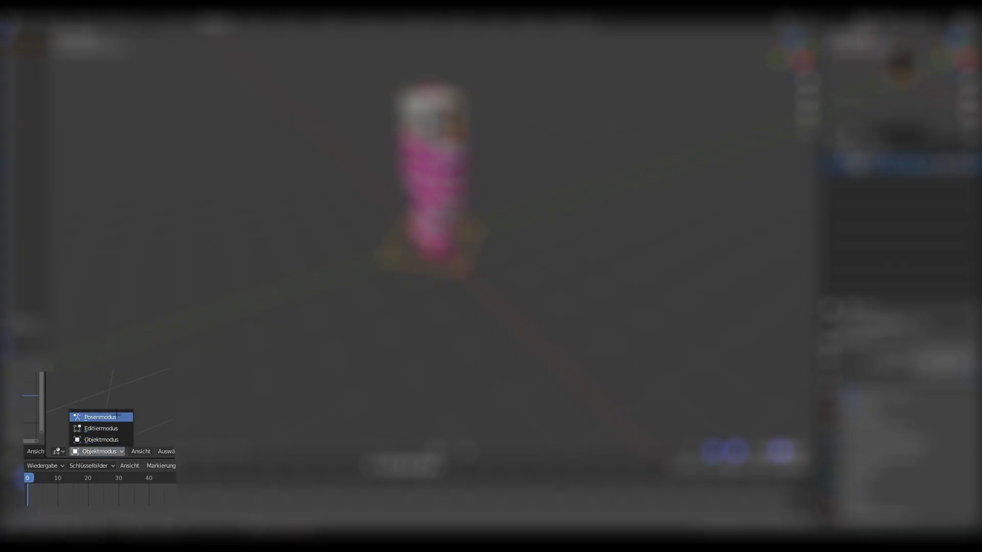
pyautogui.click(100, 418)
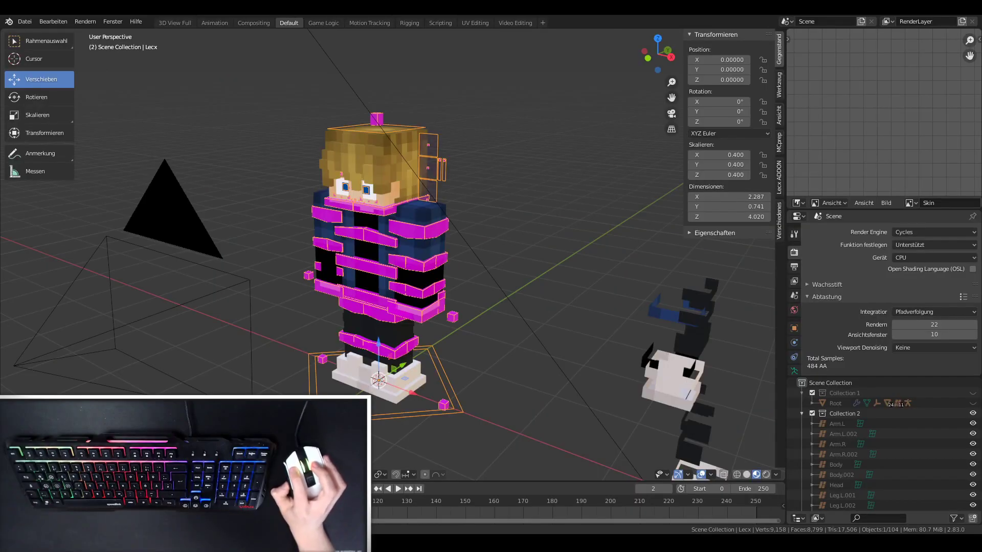
pyautogui.hotkey('ctrl', 'Tab')
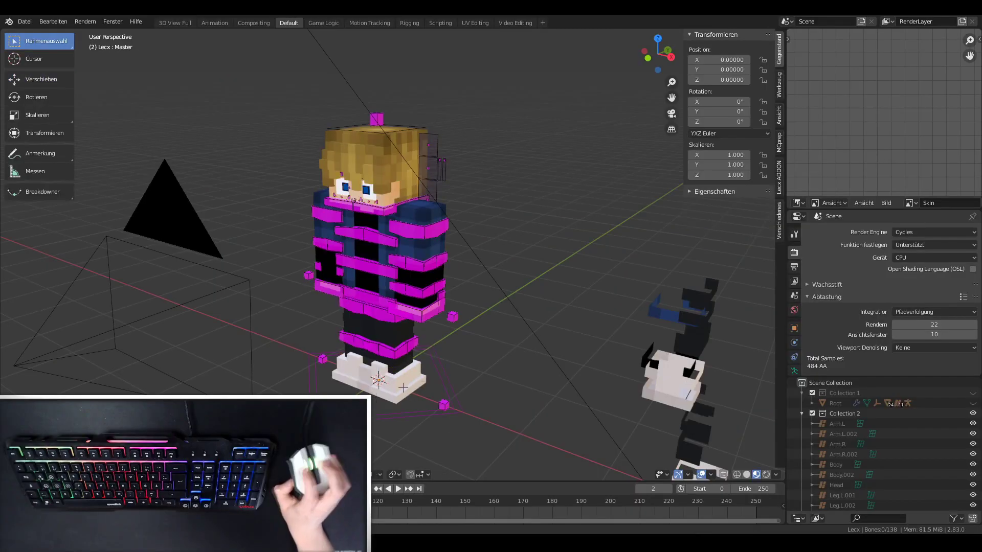
# Delete the first loose block piece standing beside the character.
pyautogui.moveTo(398, 381); pyautogui.dragTo(508, 348, button='middle')
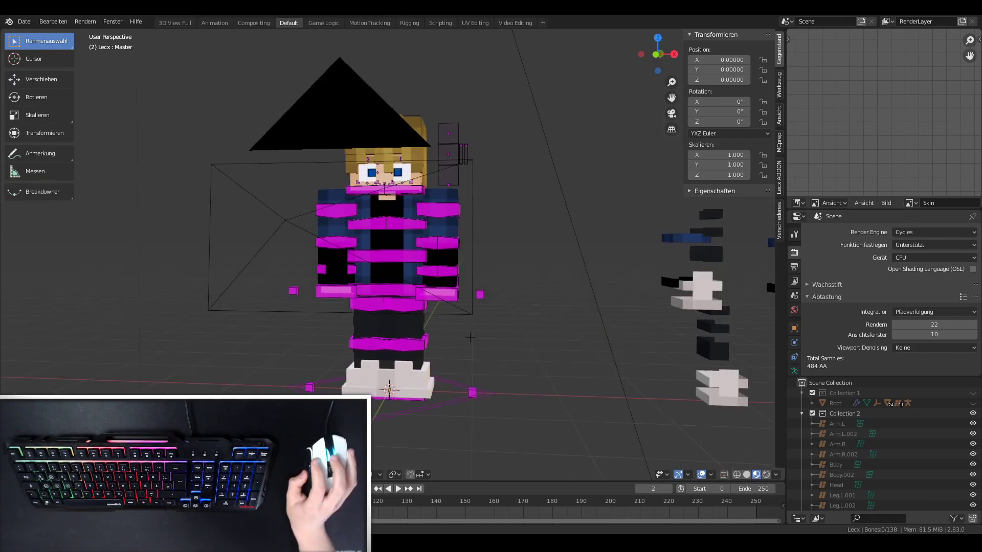
pyautogui.scroll(-2, 508, 348)
pyautogui.moveTo(545, 242); pyautogui.dragTo(557, 312, button='middle')
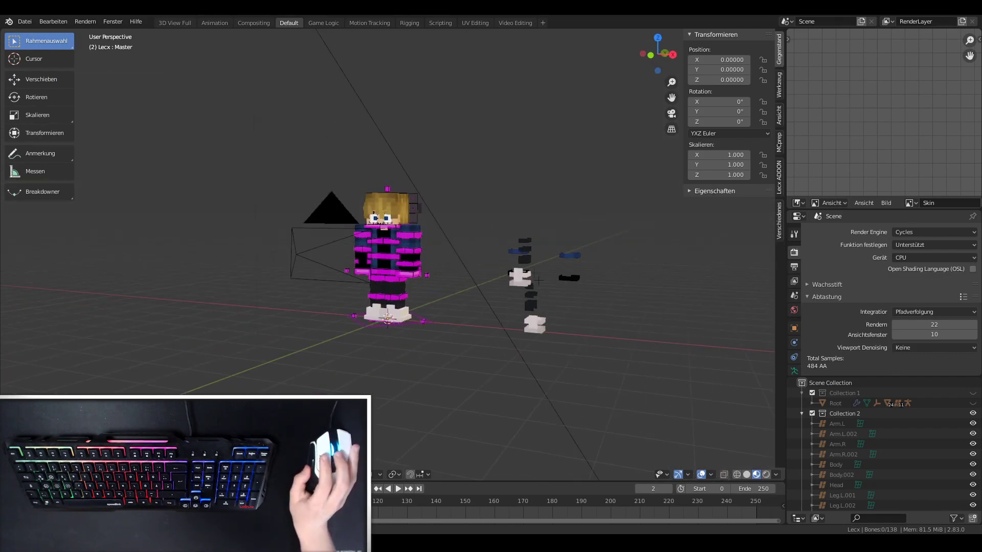
pyautogui.click(562, 286)
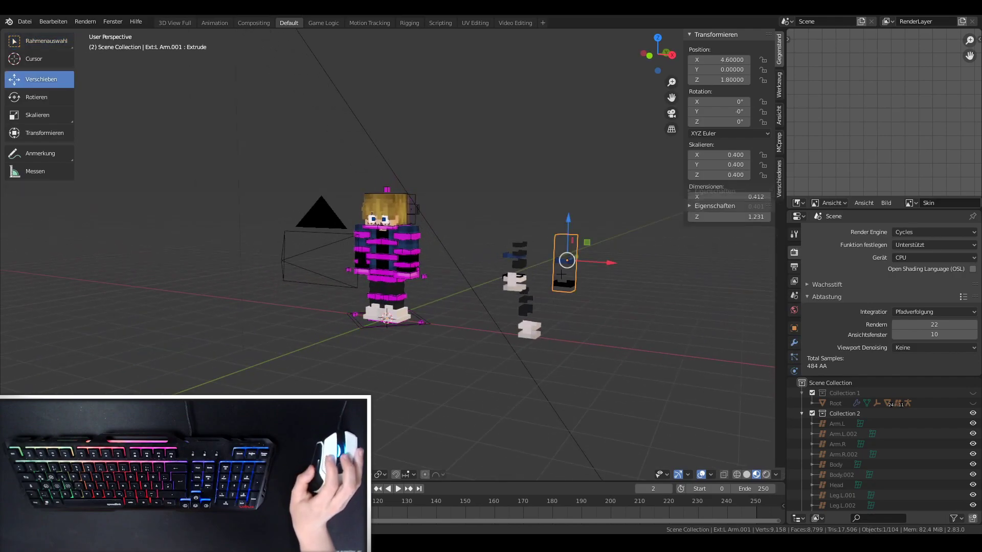
pyautogui.press('Delete')
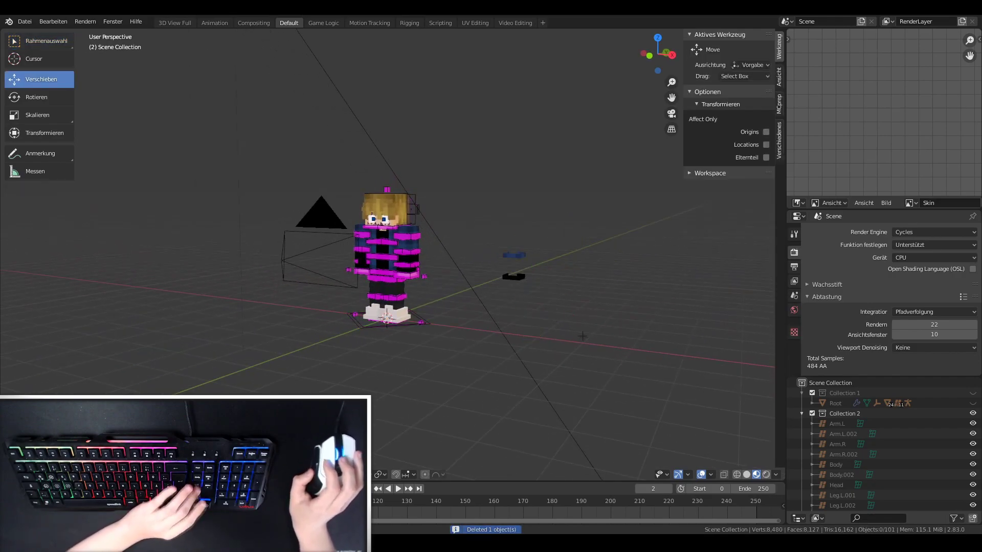
# Box-select and delete the remaining stray block pieces next to the character.
pyautogui.moveTo(564, 322); pyautogui.dragTo(493, 210)
pyautogui.moveTo(583, 206); pyautogui.dragTo(522, 284)
pyautogui.press('Delete')
pyautogui.moveTo(593, 185); pyautogui.dragTo(514, 260)
pyautogui.press('Delete')
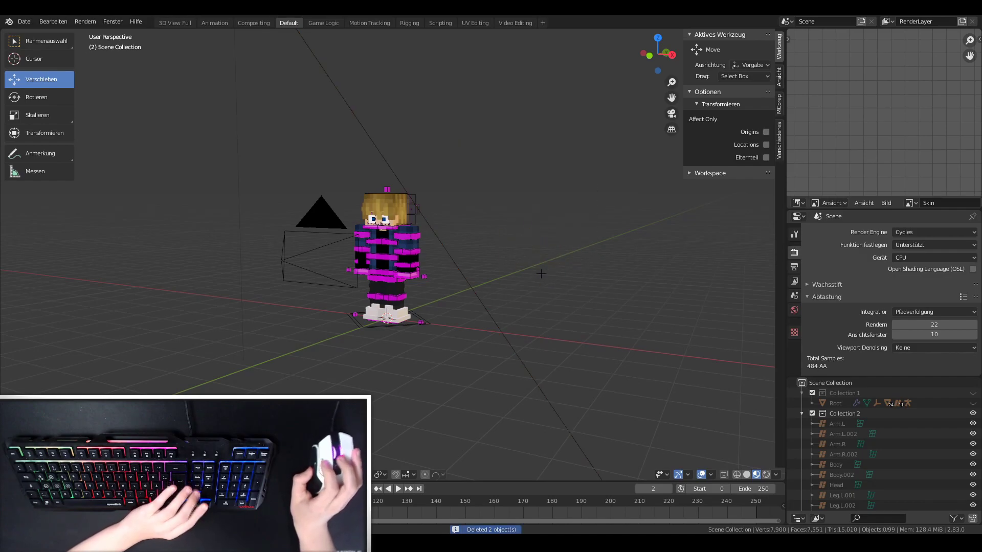
pyautogui.scroll(1, 532, 272)
pyautogui.scroll(1, 501, 267)
pyautogui.scroll(2, 459, 260)
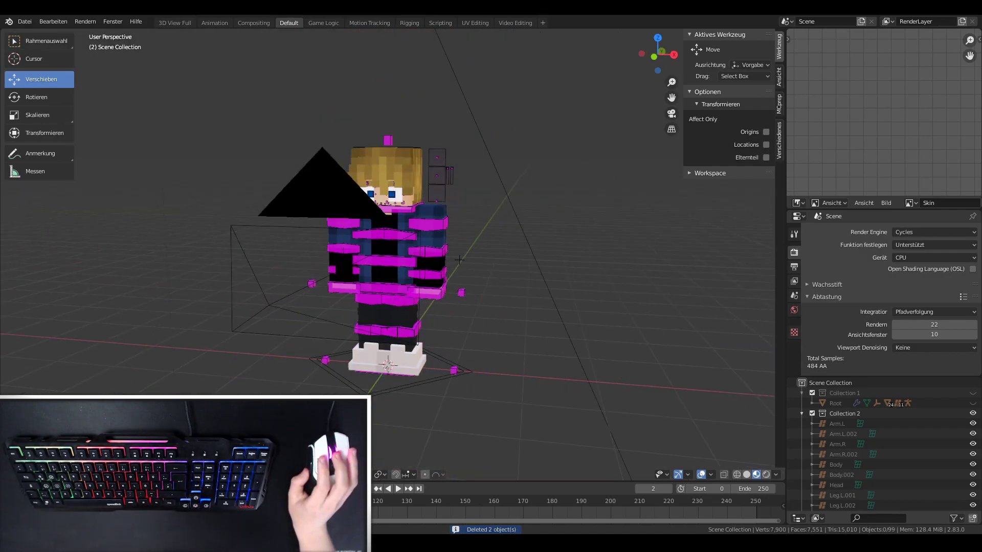
pyautogui.scroll(-2, 459, 260)
pyautogui.moveTo(460, 260)
pyautogui.mouseDown(button='middle')
pyautogui.moveTo(569, 262)
pyautogui.moveTo(296, 210)
pyautogui.moveTo(255, 212)
pyautogui.mouseUp(button='middle')
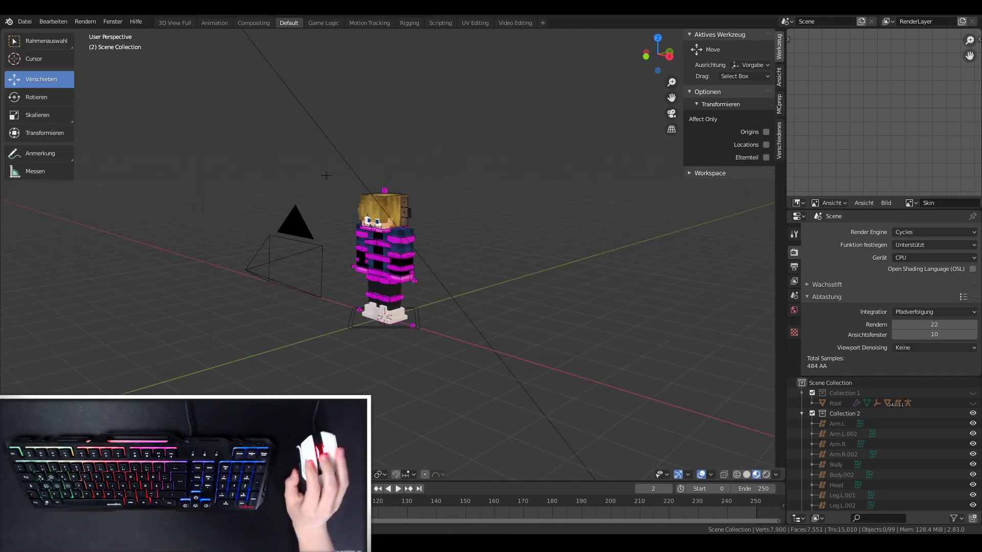
pyautogui.scroll(-3, 326, 175)
pyautogui.scroll(5, 378, 256)
pyautogui.scroll(1, 379, 256)
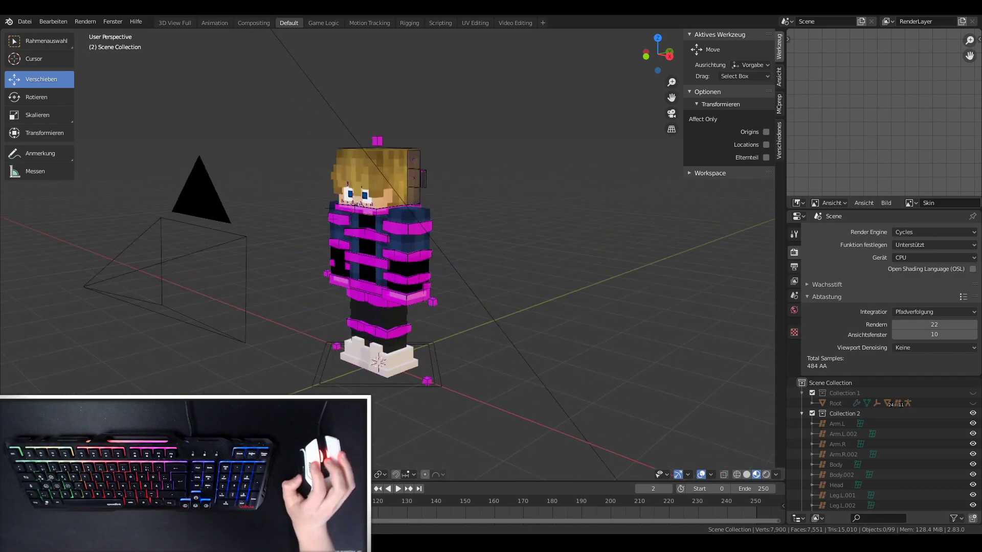
# Select the left leg IK control and nudge the left foot sideways.
pyautogui.moveTo(389, 372)
pyautogui.mouseDown(button='middle')
pyautogui.moveTo(404, 366)
pyautogui.moveTo(358, 358)
pyautogui.mouseUp(button='middle')
pyautogui.click(404, 366)
pyautogui.hotkey('ctrl', 'Tab')
pyautogui.click(62, 80)
pyautogui.scroll(1, 389, 256)
pyautogui.scroll(2, 404, 460)
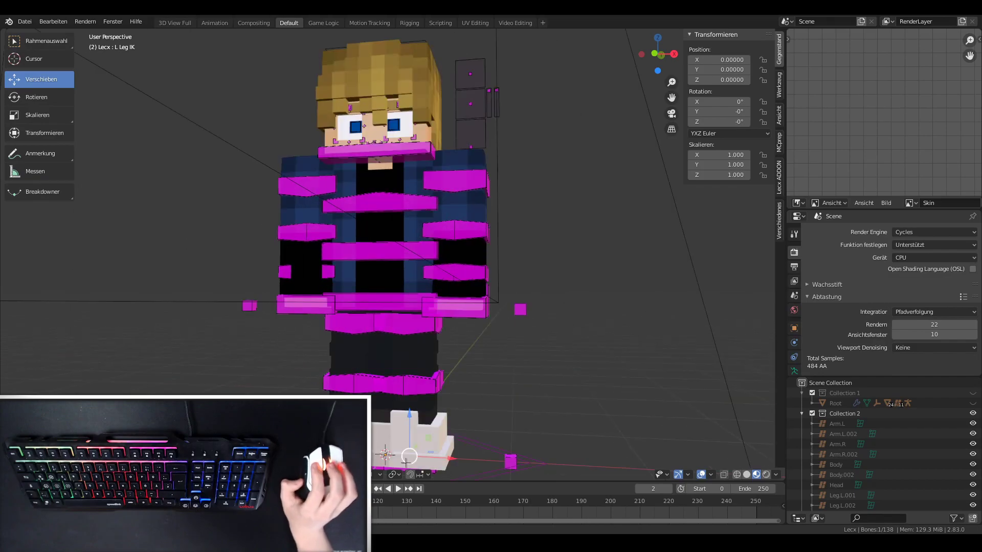
pyautogui.scroll(-1, 418, 441)
pyautogui.moveTo(441, 421); pyautogui.dragTo(451, 425)
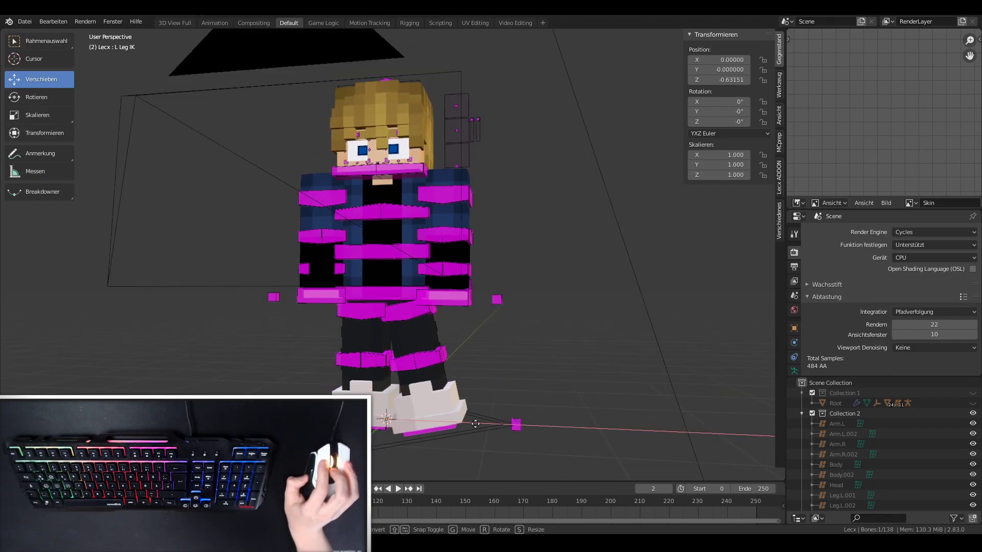
# Try lifting the left foot forward, then undo back to the straight leg pose.
pyautogui.click(451, 422)
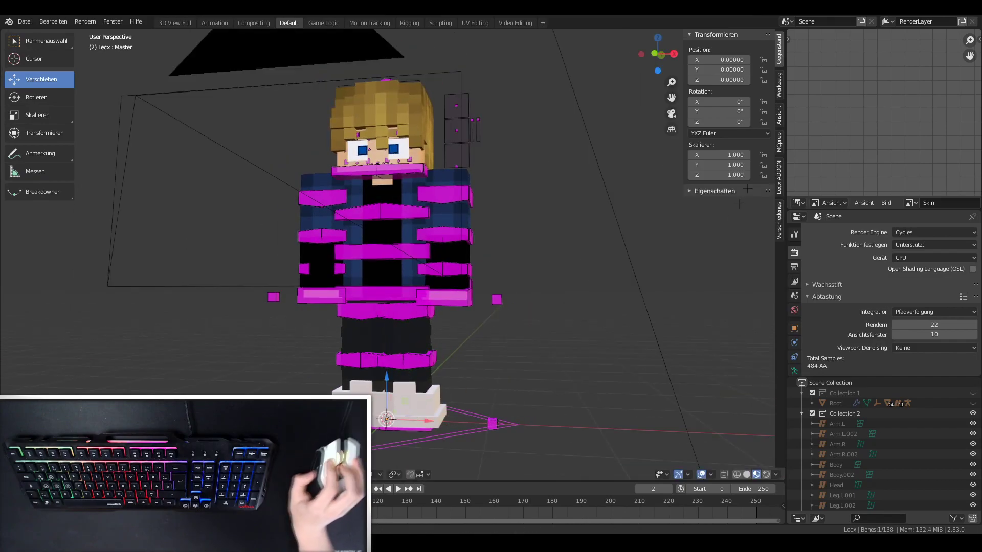
pyautogui.keyDown('ctrl'); pyautogui.scroll(-1, 719, 222); pyautogui.keyUp('ctrl')
pyautogui.keyDown('ctrl'); pyautogui.scroll(-1, 718, 222); pyautogui.keyUp('ctrl')
pyautogui.keyDown('ctrl'); pyautogui.scroll(-2, 718, 222); pyautogui.keyUp('ctrl')
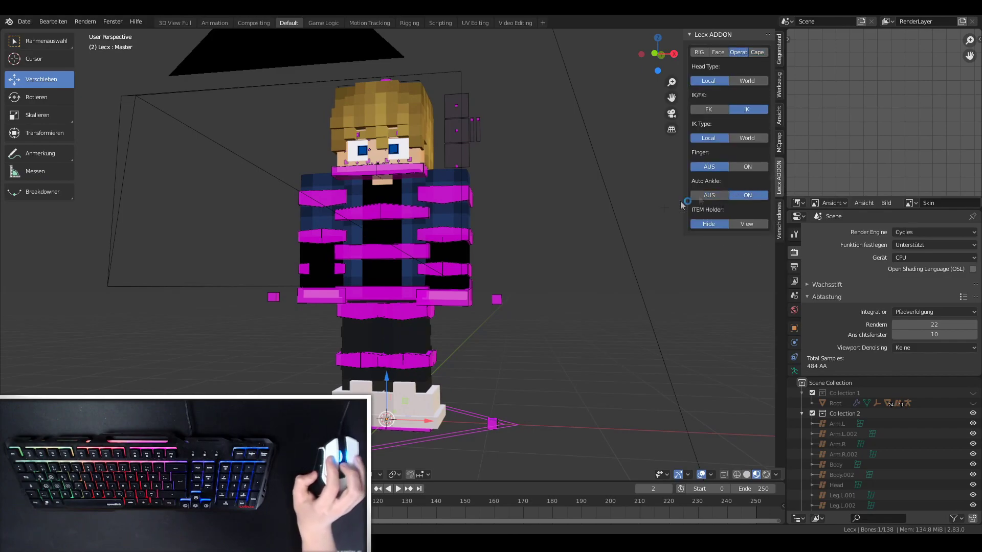
pyautogui.moveTo(422, 421)
pyautogui.mouseDown()
pyautogui.moveTo(413, 420)
pyautogui.moveTo(424, 368)
pyautogui.mouseUp()
pyautogui.click(403, 420)
pyautogui.moveTo(425, 368)
pyautogui.mouseDown(button='middle')
pyautogui.moveTo(412, 376)
pyautogui.moveTo(453, 398)
pyautogui.mouseUp(button='middle')
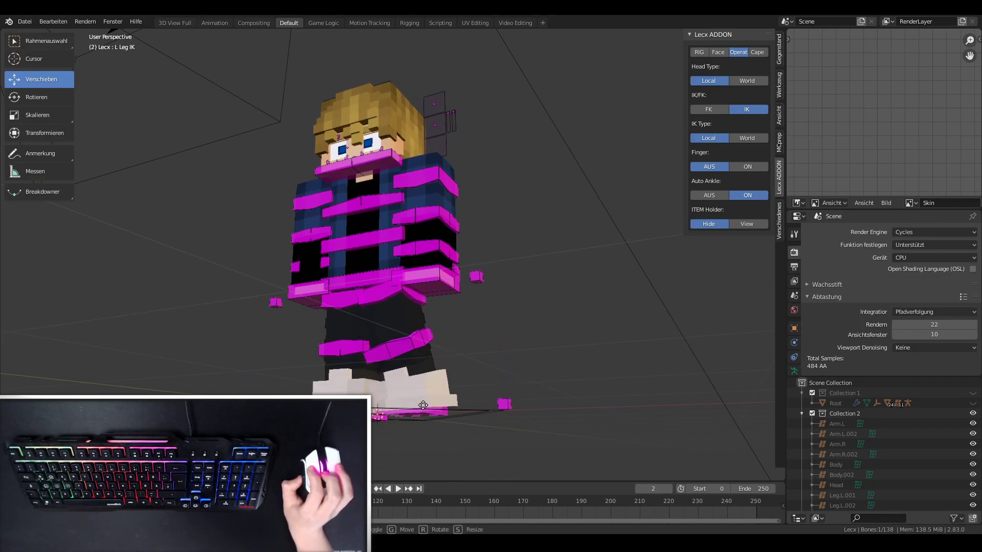
pyautogui.press('Escape')
pyautogui.hotkey('ctrl', 'z')
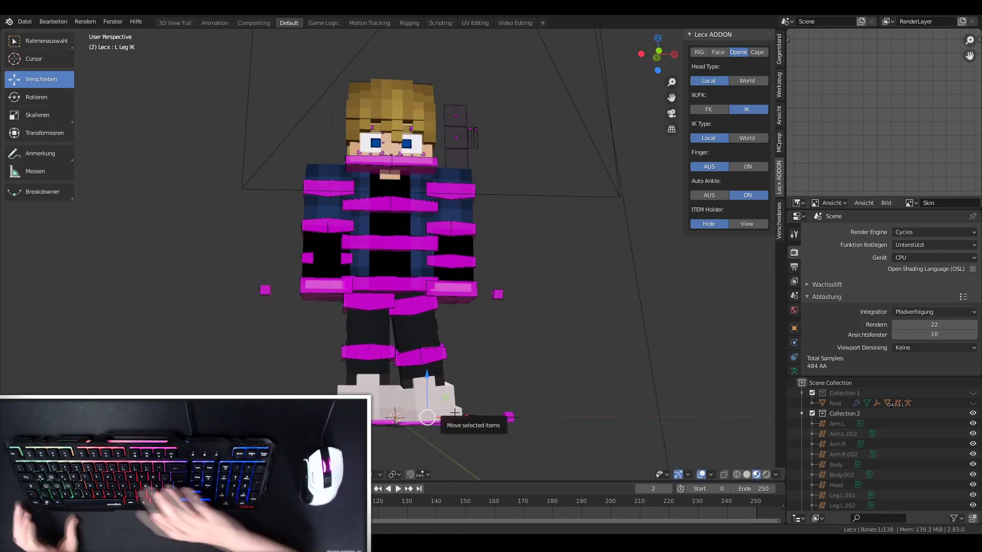
pyautogui.hotkey('ctrl', 'shift', 'z')
pyautogui.hotkey('ctrl', 'z')
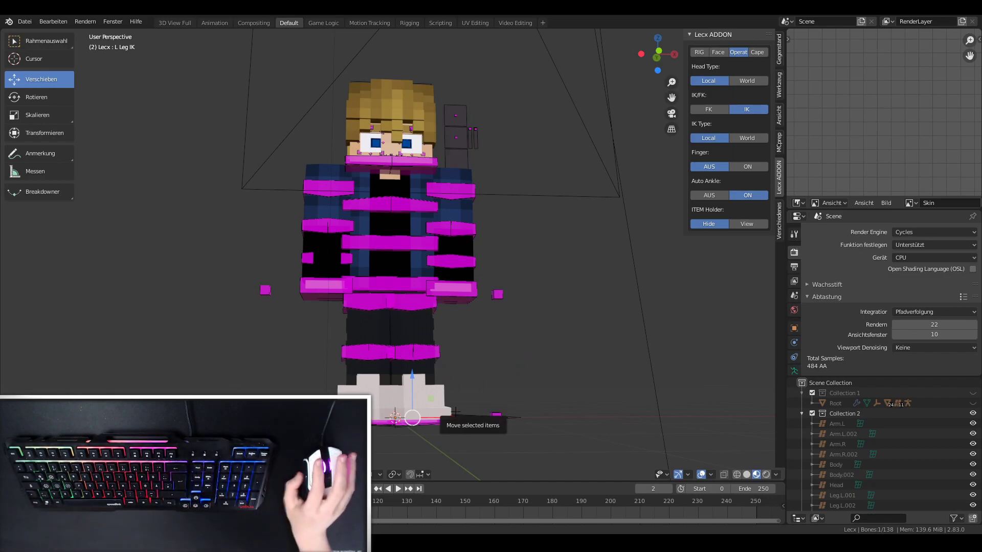
# Spread the legs into a stride by sliding both foot IK controls outward.
pyautogui.moveTo(427, 412); pyautogui.dragTo(440, 412, button='middle')
pyautogui.moveTo(468, 420); pyautogui.dragTo(483, 420)
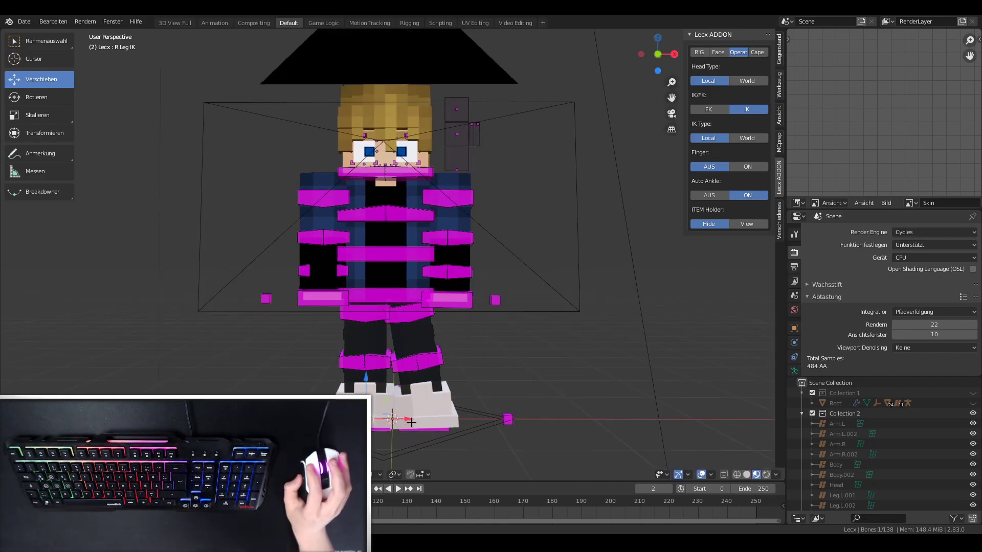
pyautogui.moveTo(411, 423); pyautogui.dragTo(383, 421)
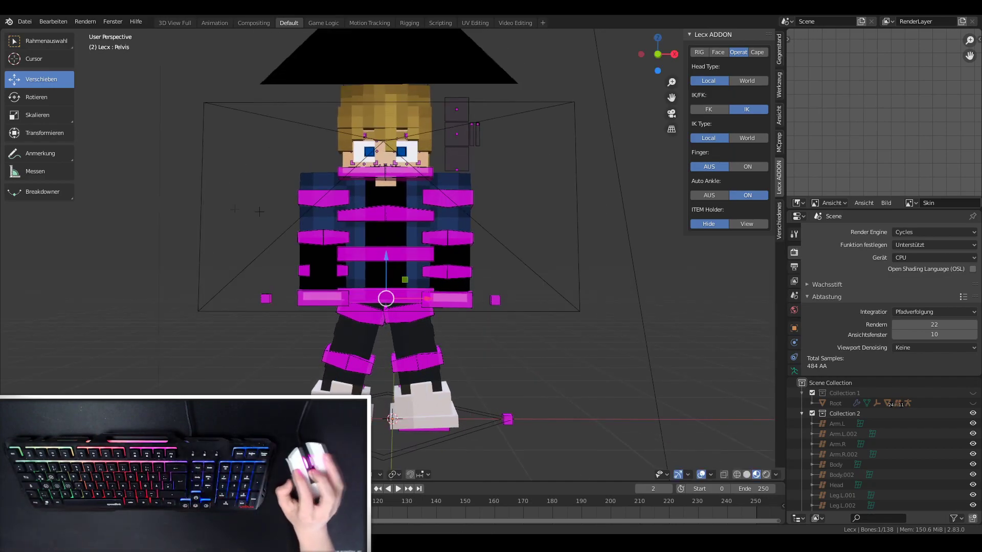
# Rotate the pelvis, hip and torso bones so the body leans and twists.
pyautogui.moveTo(365, 285); pyautogui.dragTo(381, 254)
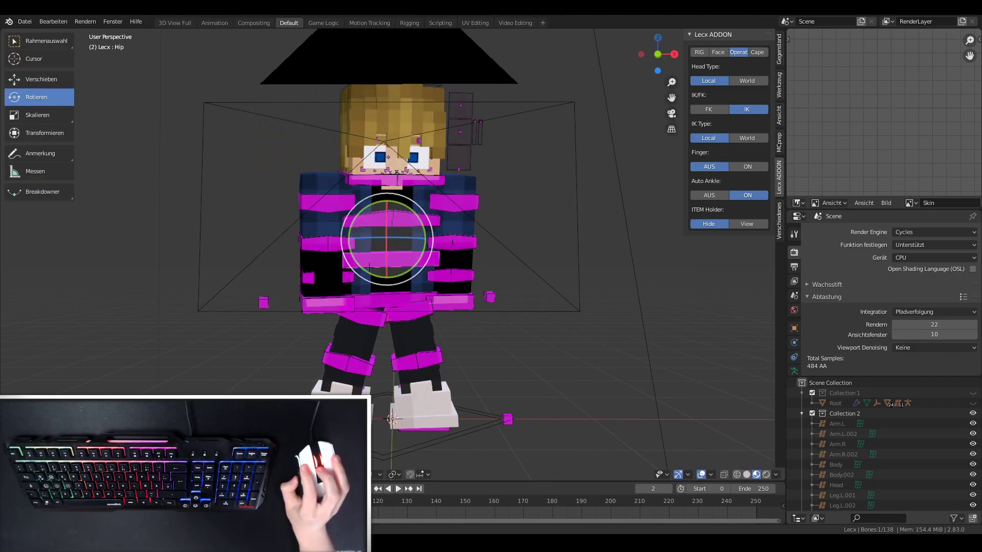
pyautogui.press('r')
pyautogui.moveTo(400, 217)
pyautogui.mouseDown()
pyautogui.moveTo(422, 210)
pyautogui.moveTo(404, 220)
pyautogui.mouseUp()
pyautogui.moveTo(388, 285); pyautogui.dragTo(363, 283)
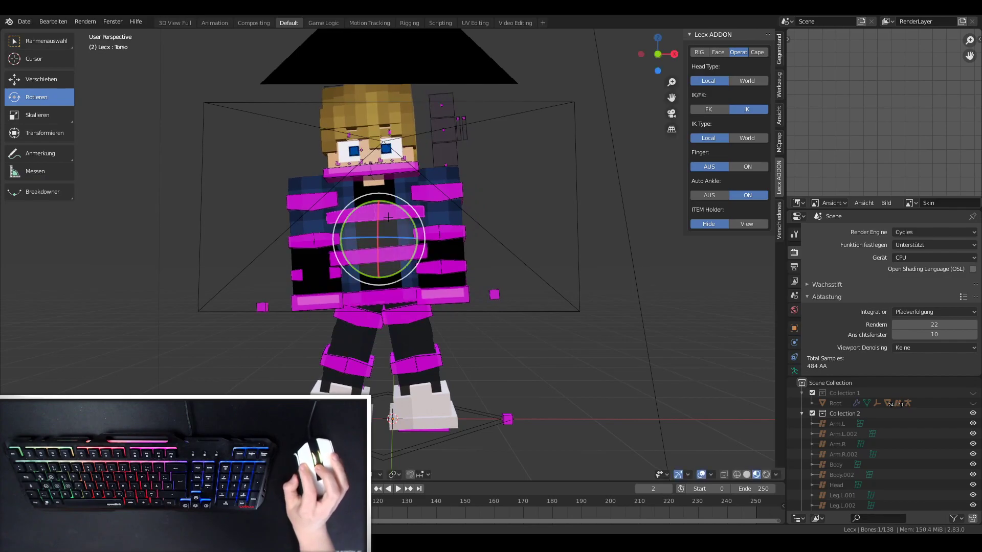
pyautogui.moveTo(388, 217); pyautogui.dragTo(385, 254)
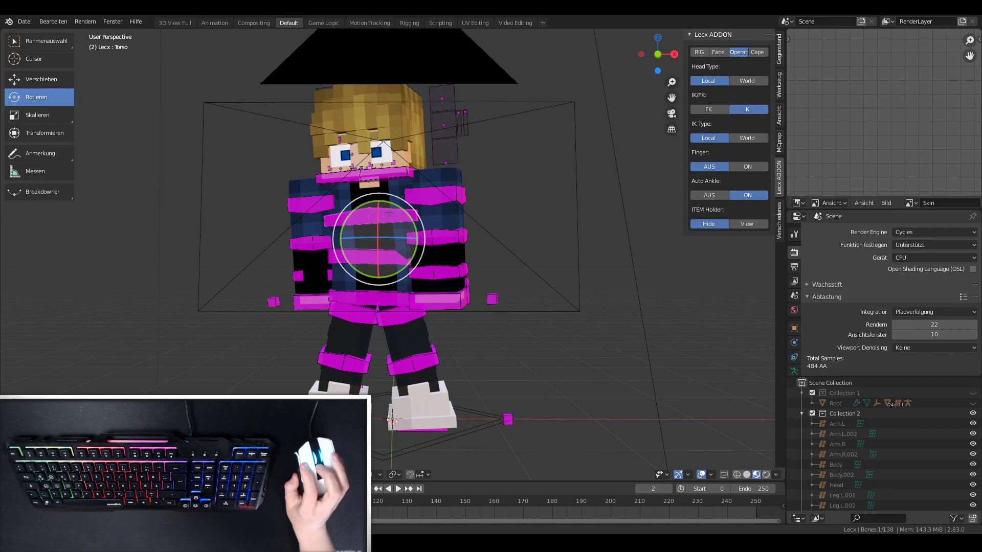
pyautogui.moveTo(388, 213); pyautogui.dragTo(358, 240)
pyautogui.moveTo(358, 241)
pyautogui.mouseDown(button='middle')
pyautogui.moveTo(460, 246)
pyautogui.moveTo(266, 287)
pyautogui.mouseUp(button='middle')
pyautogui.click(475, 256)
# Select the Head Stretch control and a face bone to show the face options.
pyautogui.click(41, 79)
pyautogui.scroll(6, 337, 246)
pyautogui.click(340, 252)
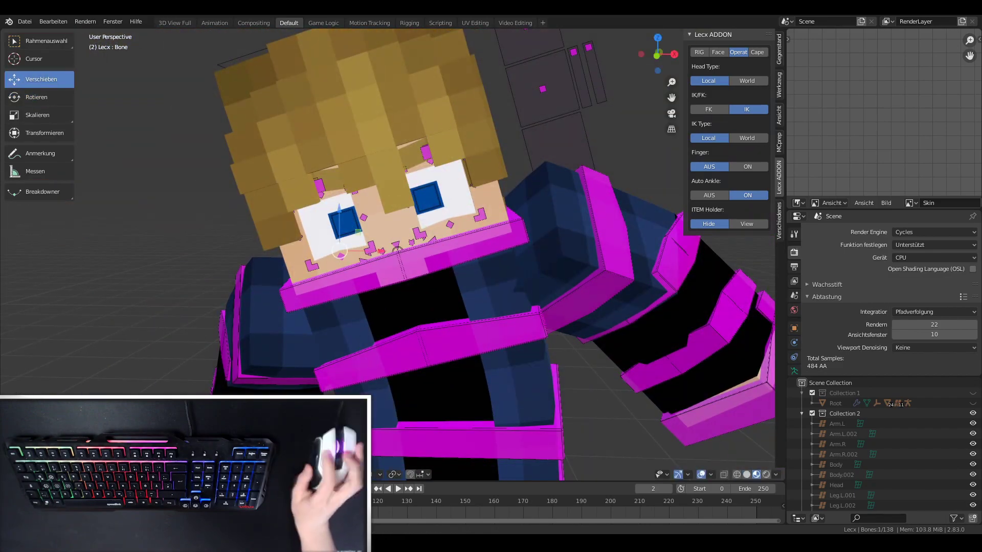
pyautogui.moveTo(340, 252); pyautogui.dragTo(373, 169, button='middle')
pyautogui.click(366, 105)
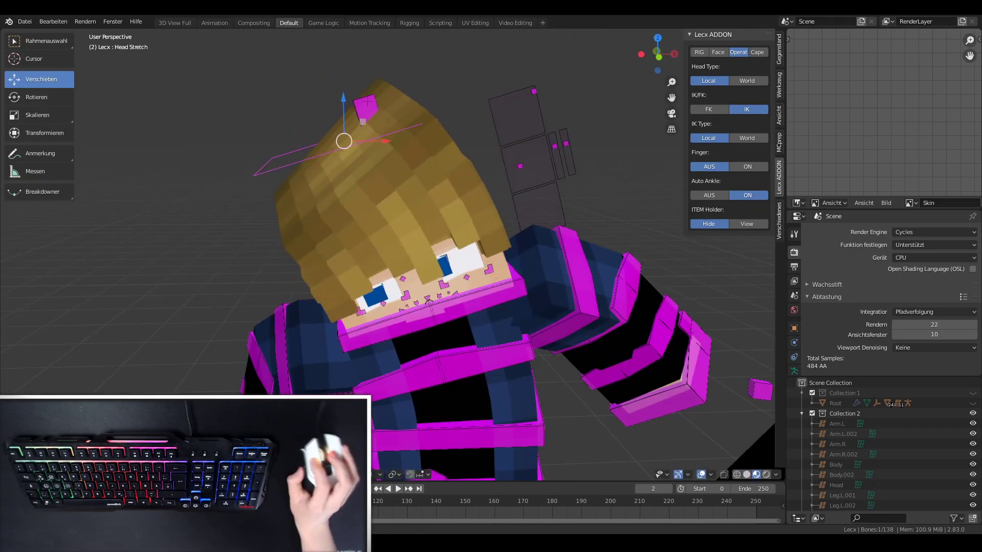
pyautogui.moveTo(367, 102); pyautogui.dragTo(361, 250, button='middle')
pyautogui.scroll(3, 363, 262)
pyautogui.click(363, 262)
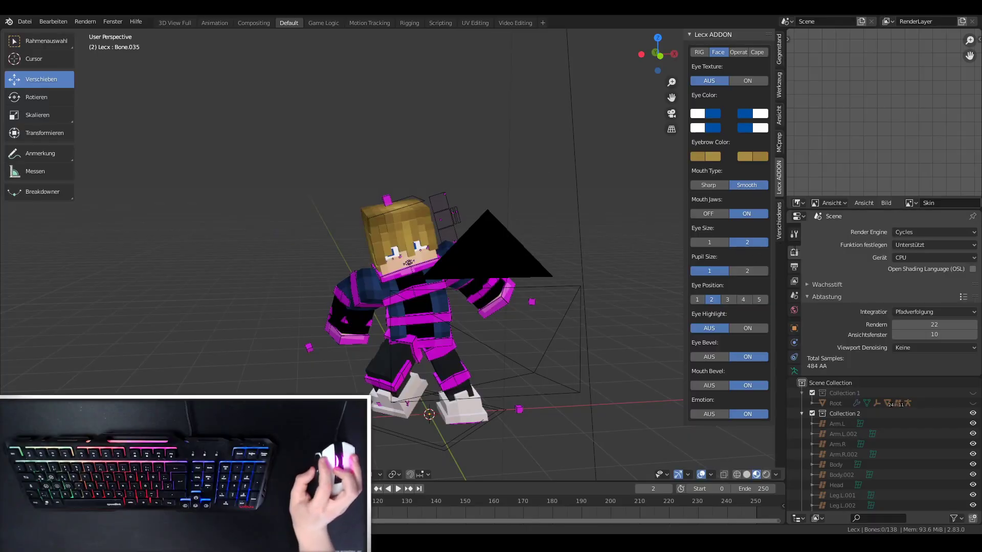
# Raise render samples to 24, show Output Properties, and select the scene camera.
pyautogui.scroll(1, 455, 328)
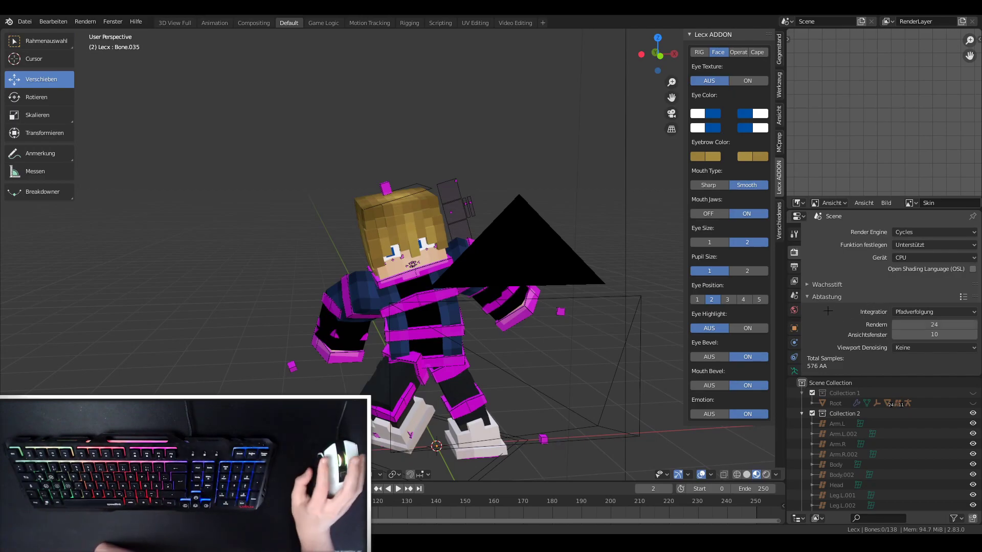
pyautogui.click(794, 266)
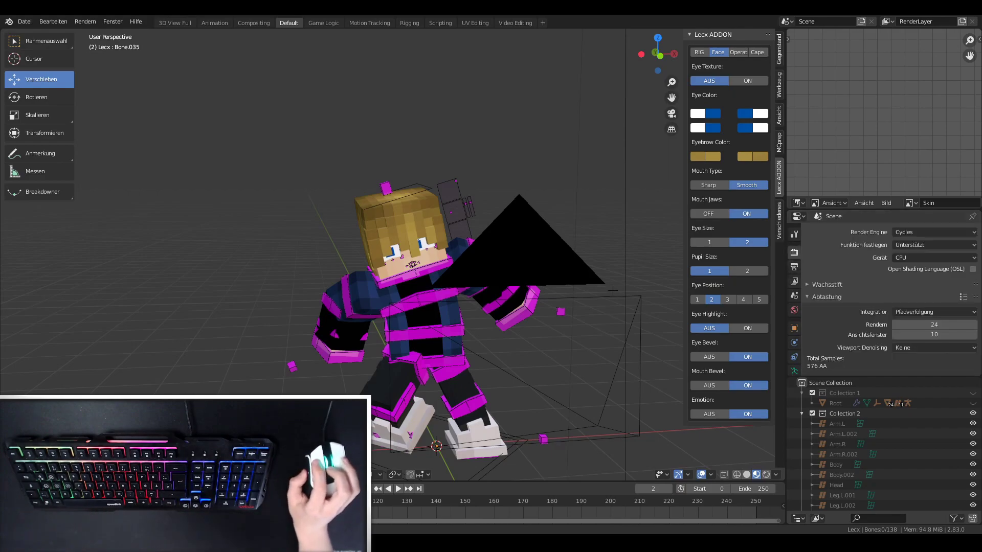
pyautogui.click(517, 256)
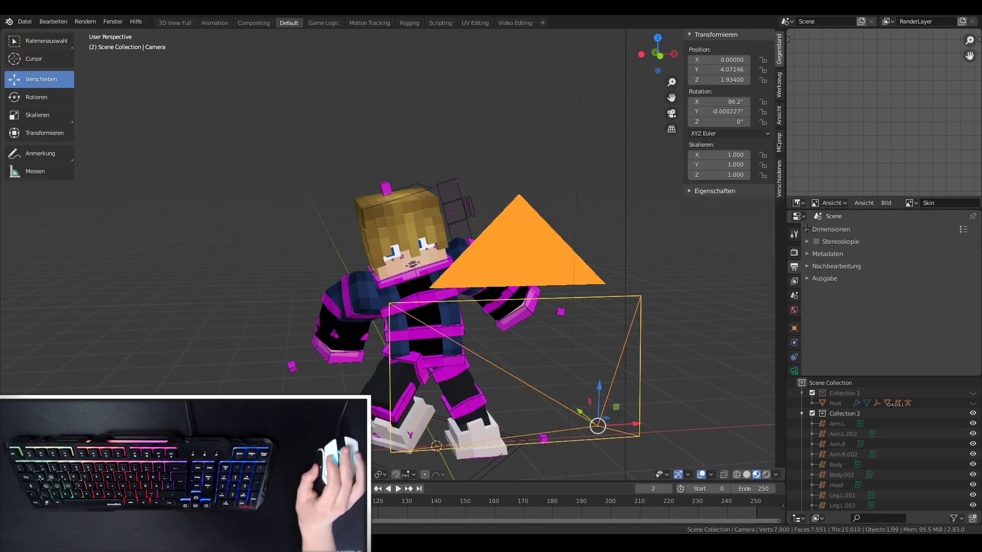
# Confirm 1920×1080 output, shift and roll the camera to frame the character, then render.
pyautogui.click(807, 229)
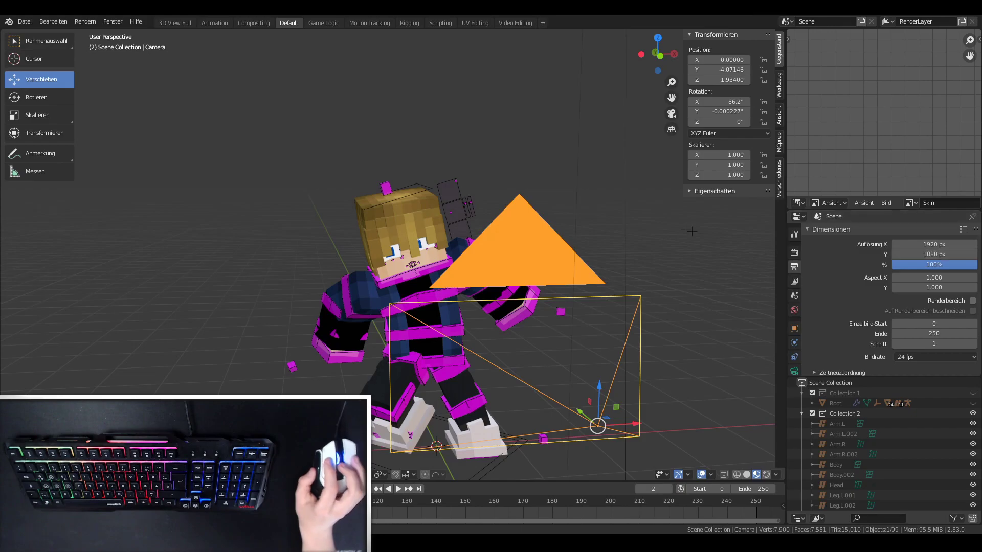
pyautogui.click(672, 113)
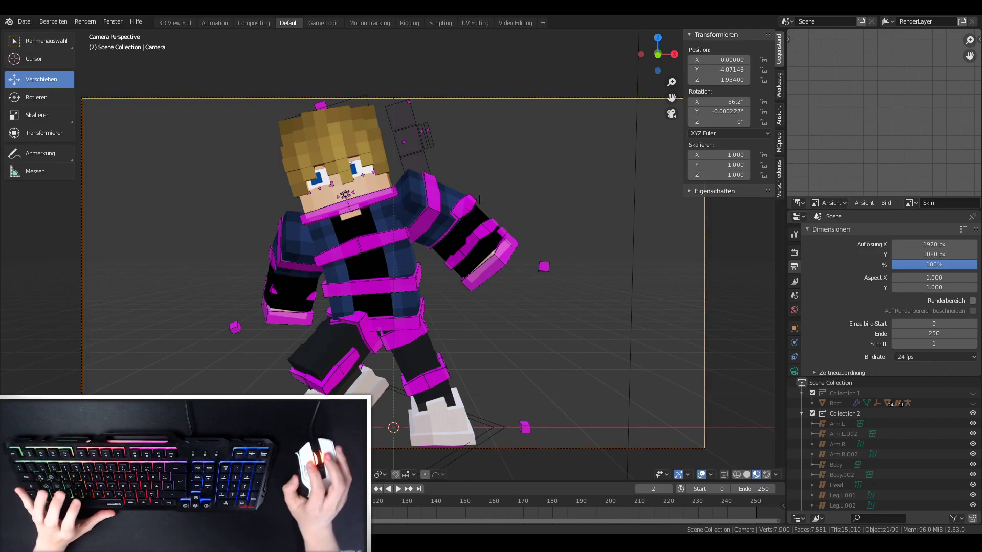
pyautogui.press('g')
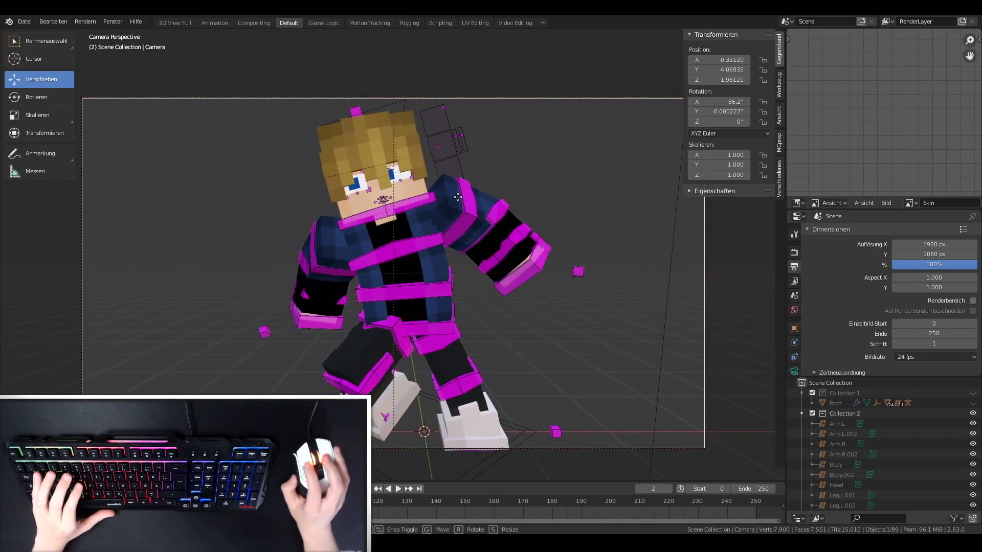
pyautogui.click(458, 197)
pyautogui.press('r')
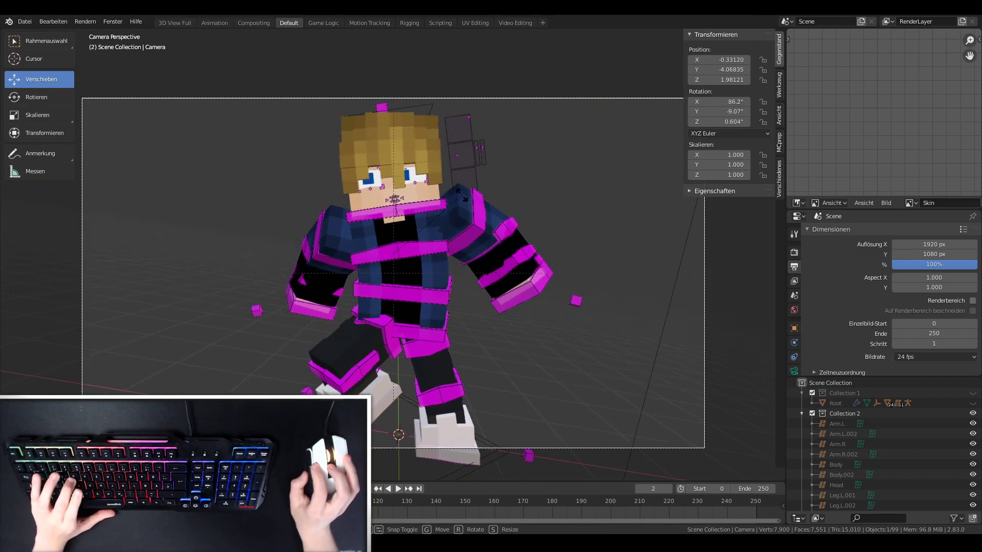
pyautogui.click(498, 196)
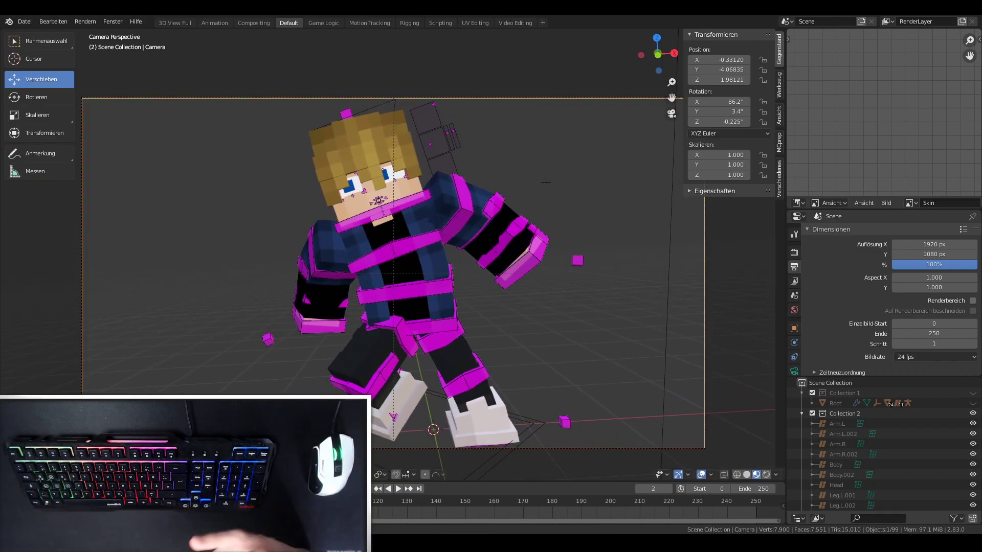
pyautogui.press('F12')
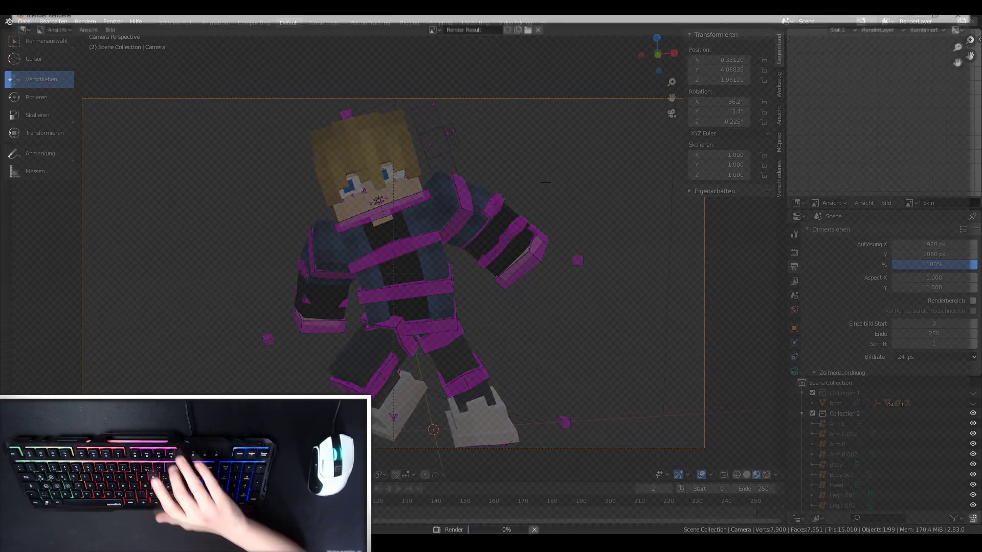